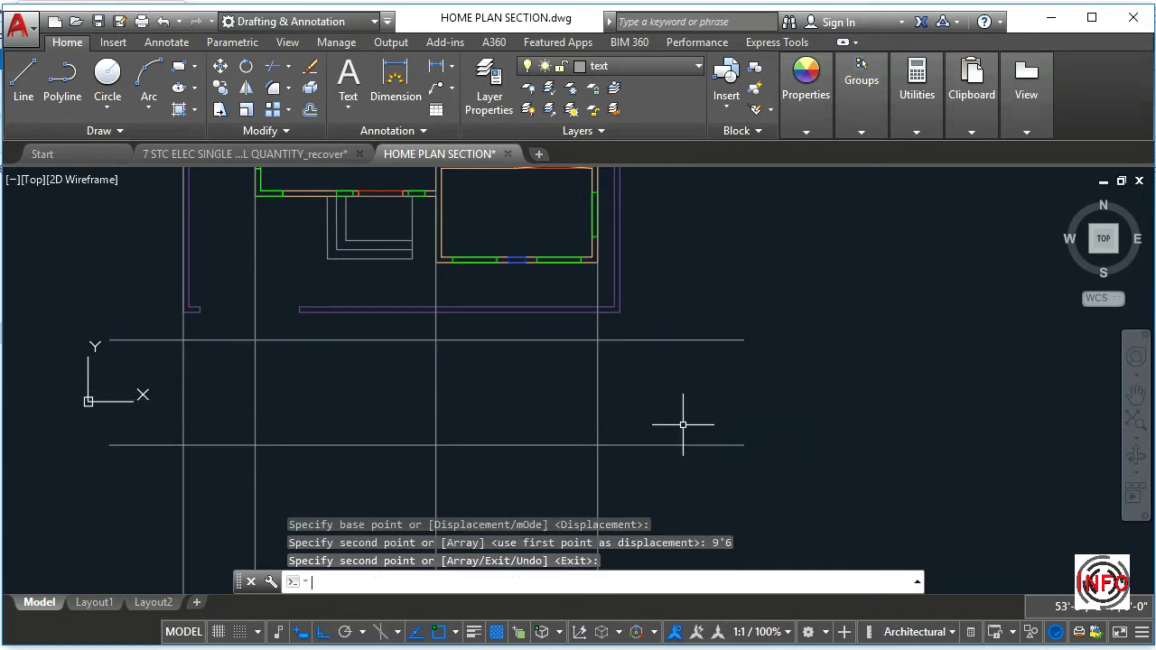
# Trim the vertical projection lines below the plan so they remain only between the two horizontal lines
pyautogui.press('Escape')
pyautogui.scroll(-2, 596, 434)
pyautogui.write('tr')
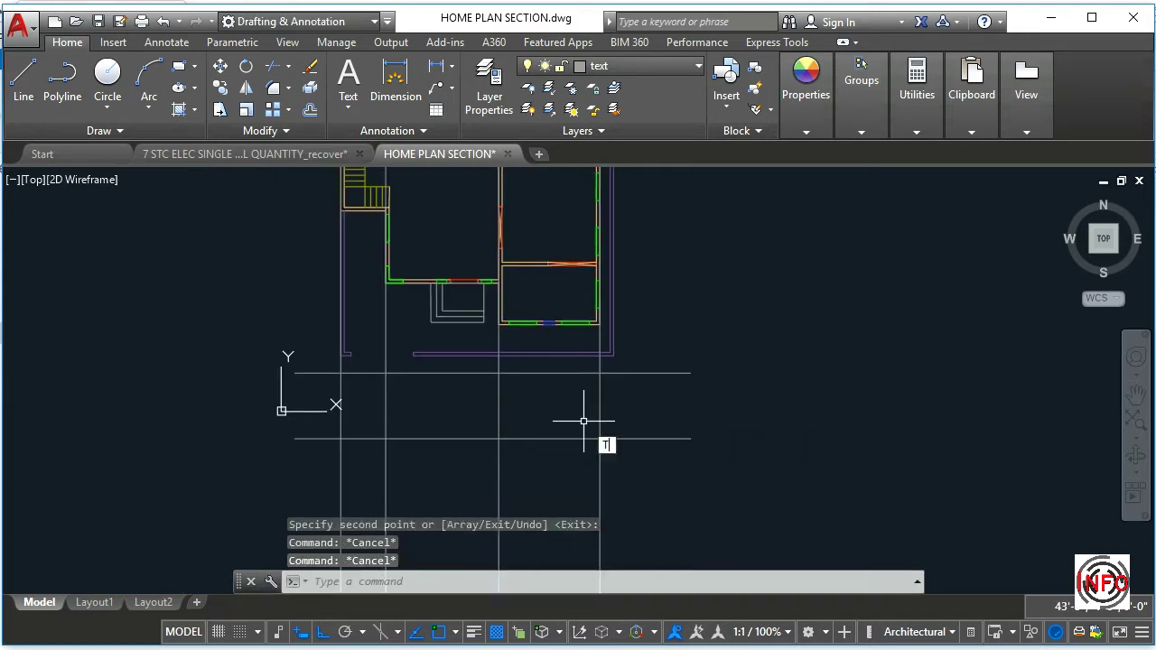
pyautogui.press('Return')
pyautogui.click(640, 364)
pyautogui.click(635, 480)
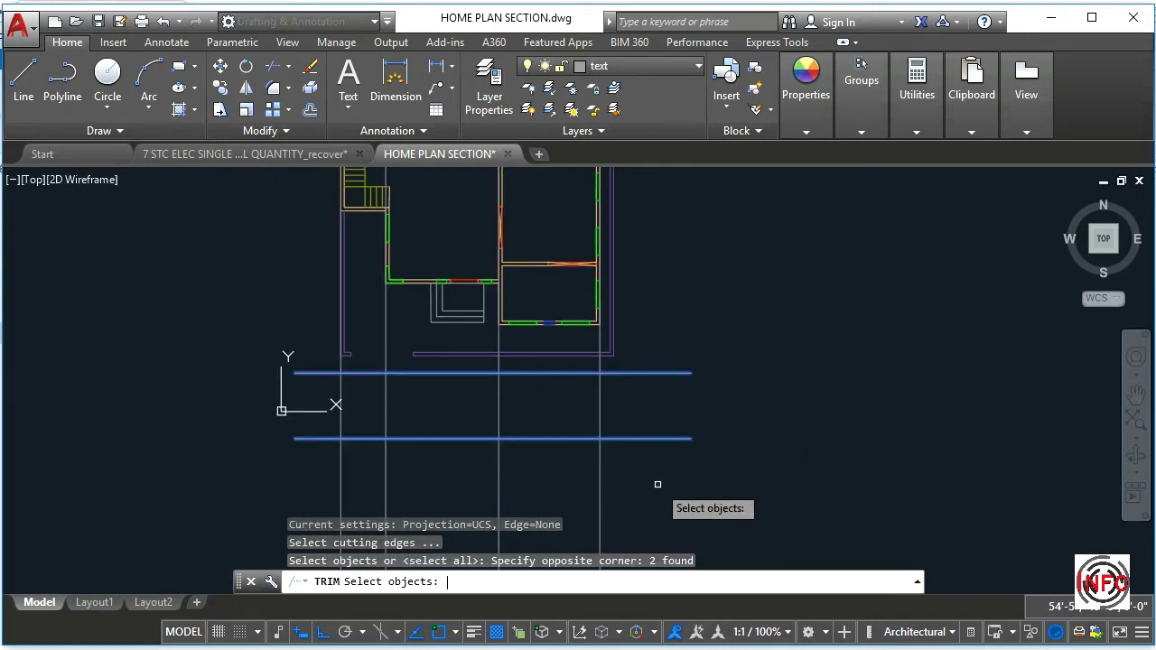
pyautogui.press('Return')
pyautogui.click(686, 470)
pyautogui.click(99, 475)
pyautogui.scroll(2, 555, 342)
pyautogui.click(655, 378)
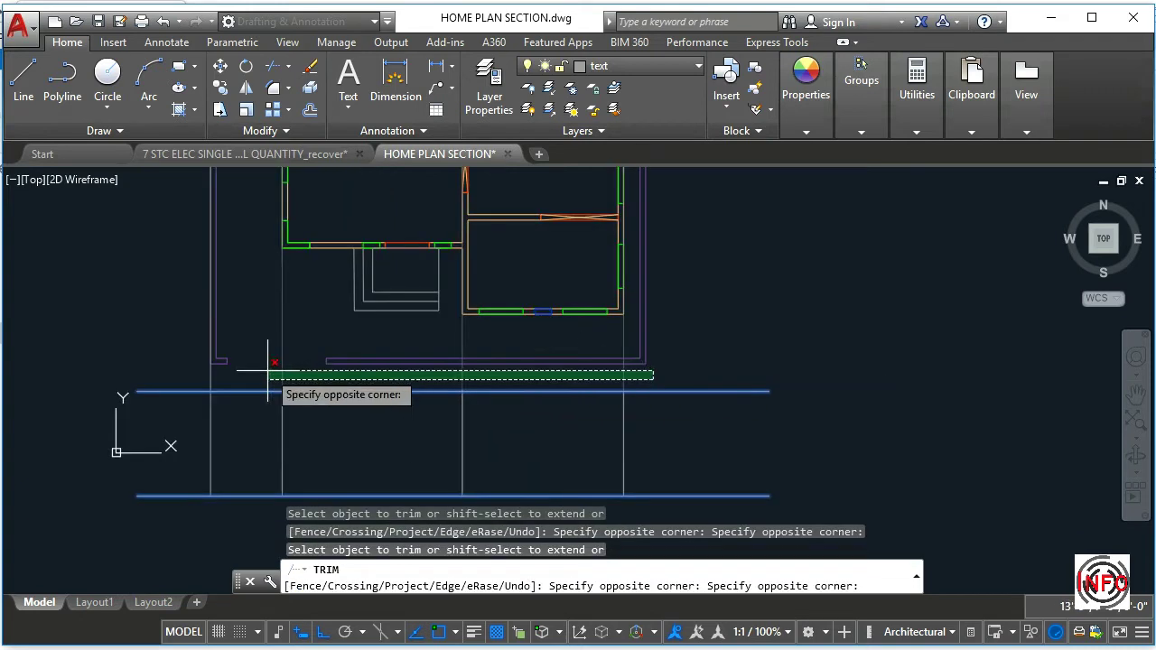
pyautogui.click(203, 379)
pyautogui.press('Escape')
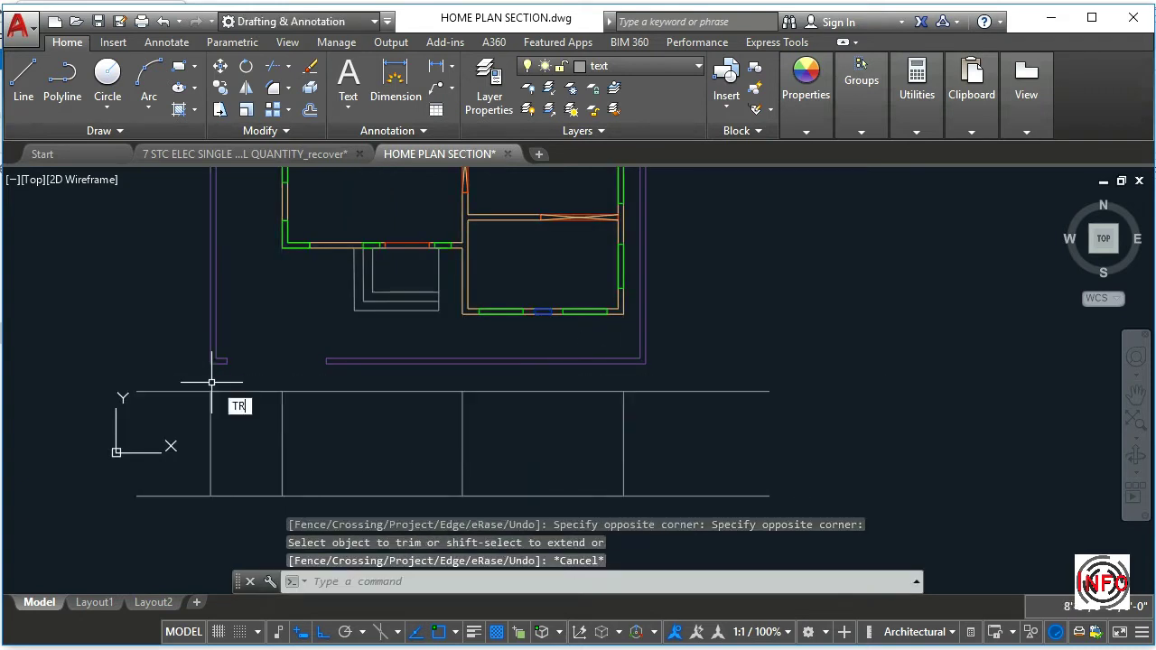
# Trim the ends of the two horizontal lines back to the outermost vertical lines to close the elevation outline
pyautogui.press('Return')
pyautogui.click(660, 444)
pyautogui.click(591, 425)
pyautogui.click(268, 477)
pyautogui.click(184, 474)
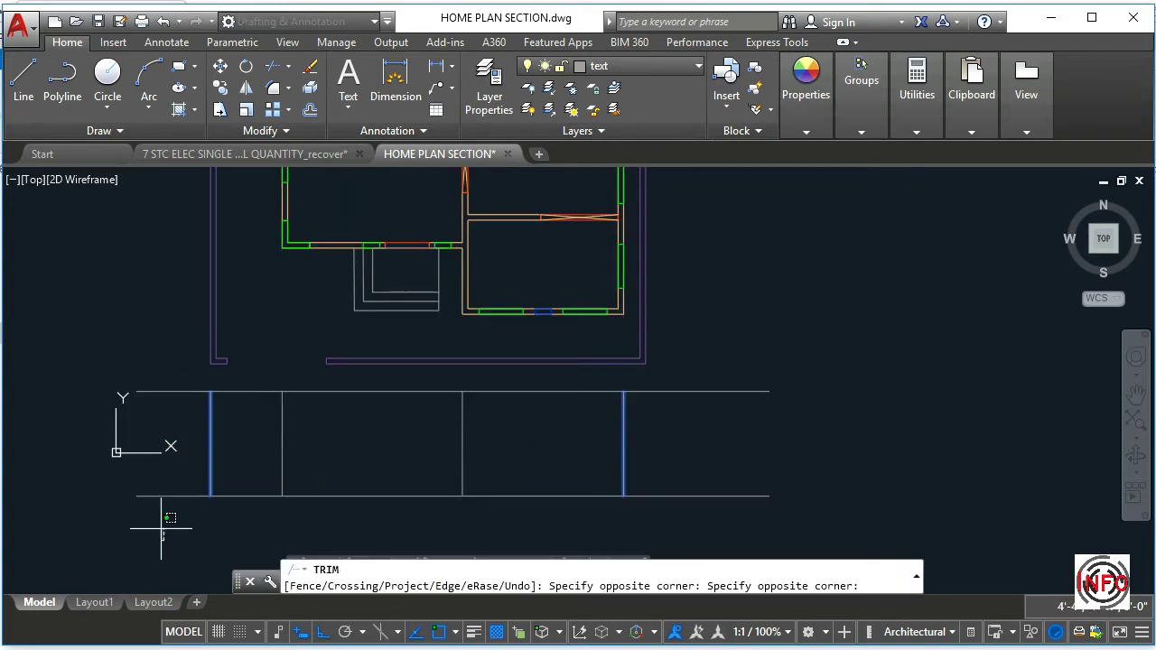
pyautogui.click(168, 380)
pyautogui.click(766, 513)
pyautogui.click(718, 364)
pyautogui.press('Escape')
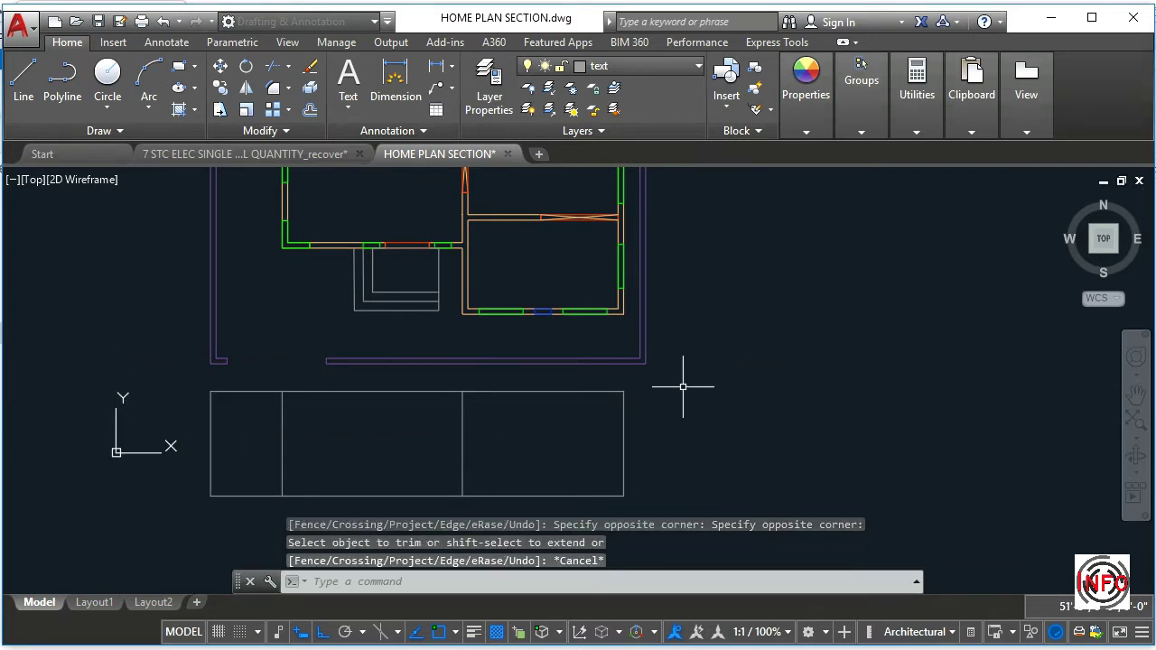
# Draw a vertical construction line through the outer face of the wall at the front-left corner of the plan
pyautogui.scroll(-2, 637, 402)
pyautogui.scroll(1, 404, 373)
pyautogui.scroll(1, 252, 232)
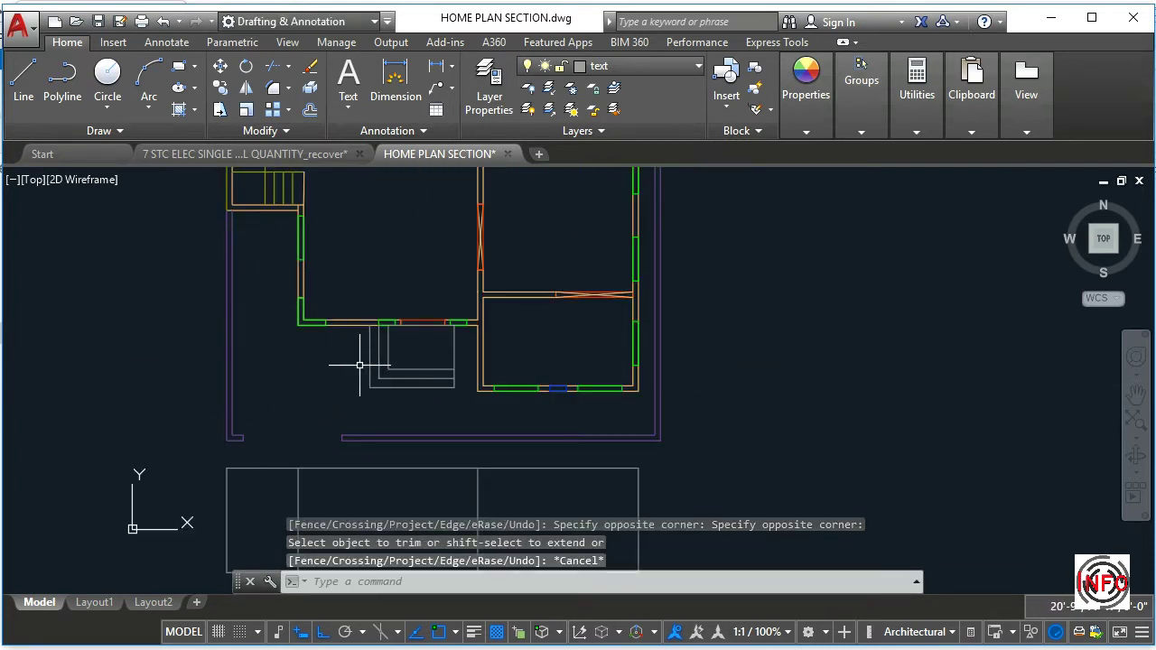
pyautogui.moveTo(360, 366); pyautogui.dragTo(344, 317, button='middle')
pyautogui.press('Escape')
pyautogui.write('p')
pyautogui.press('Escape')
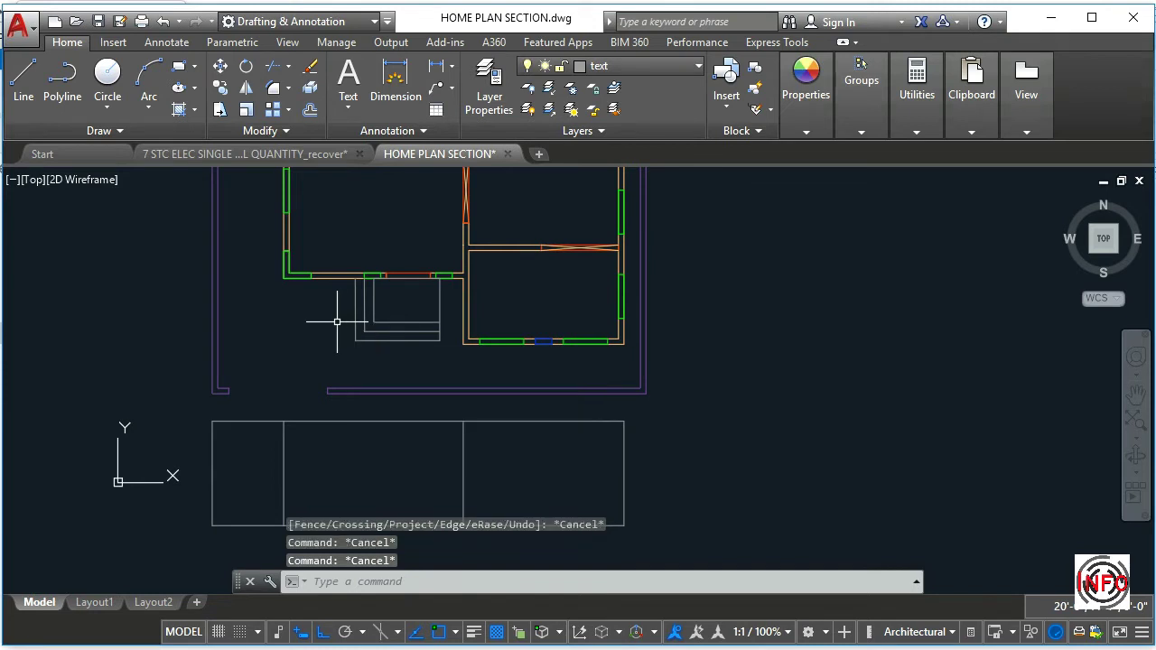
pyautogui.write('xl')
pyautogui.press('Return')
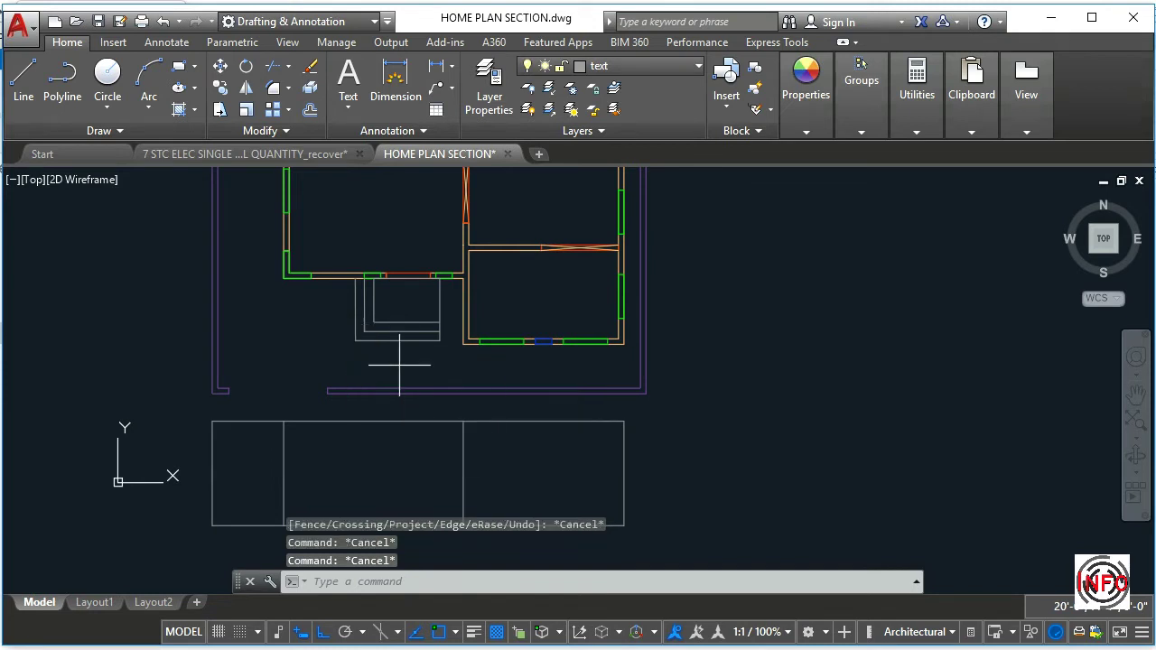
pyautogui.scroll(4, 280, 312)
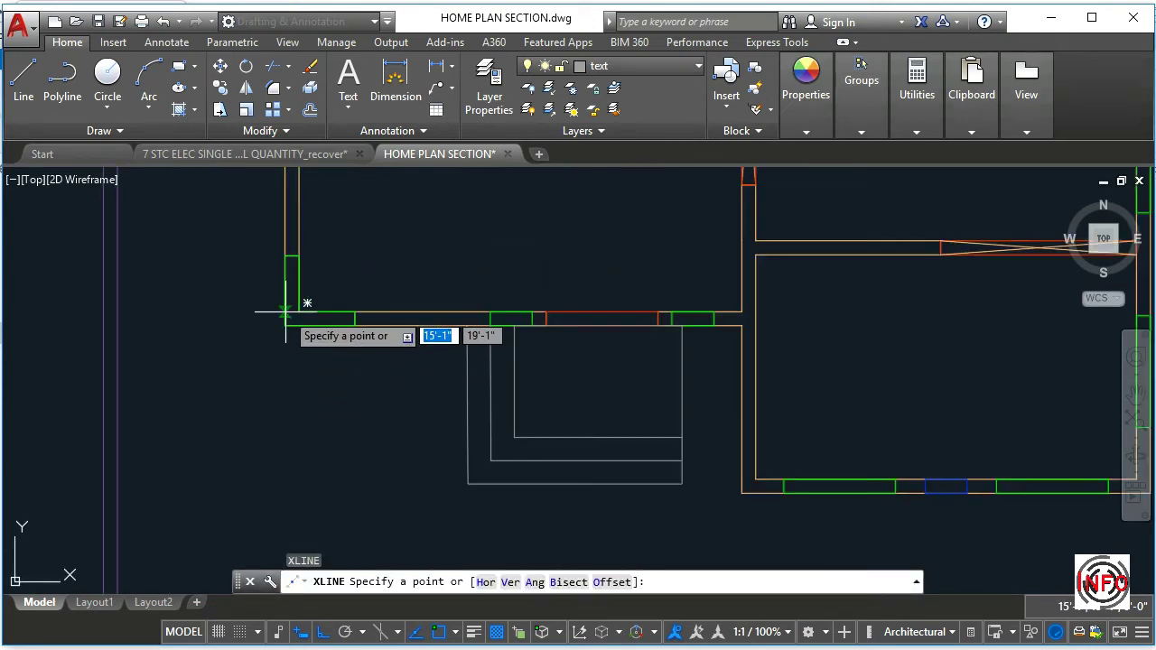
pyautogui.click(283, 314)
pyautogui.click(279, 249)
pyautogui.press('Return')
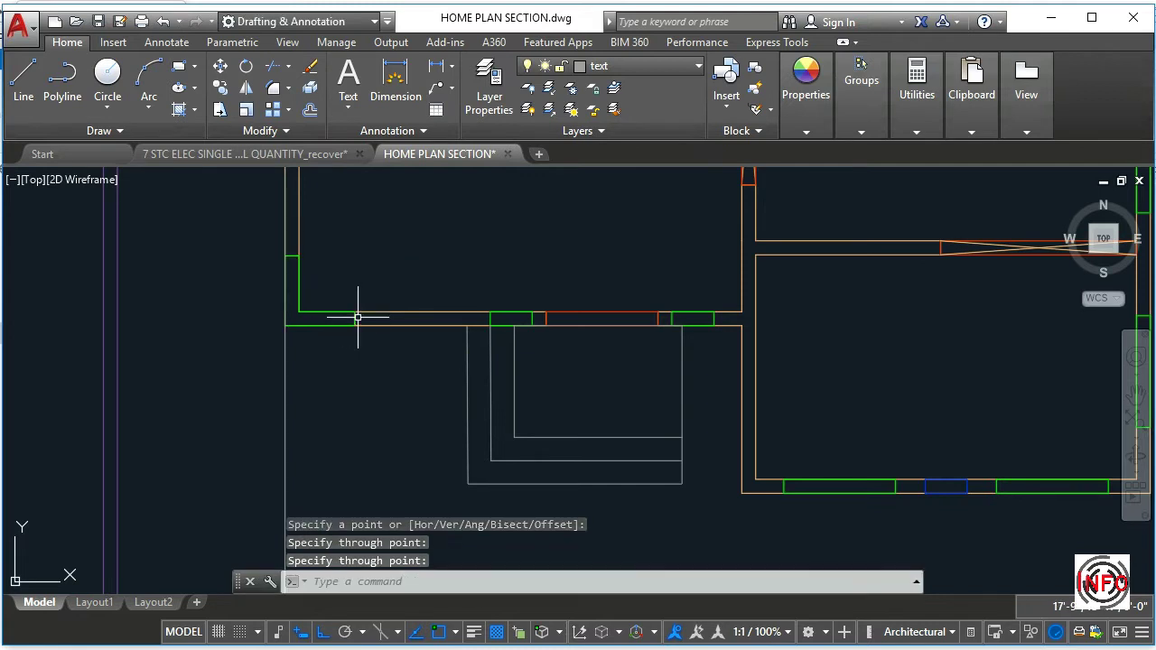
# Draw vertical construction lines through the inner end of the corner window and the inner corner of the wall
pyautogui.press('Return')
pyautogui.click(356, 313)
pyautogui.click(349, 354)
pyautogui.press('Return')
pyautogui.press('Return')
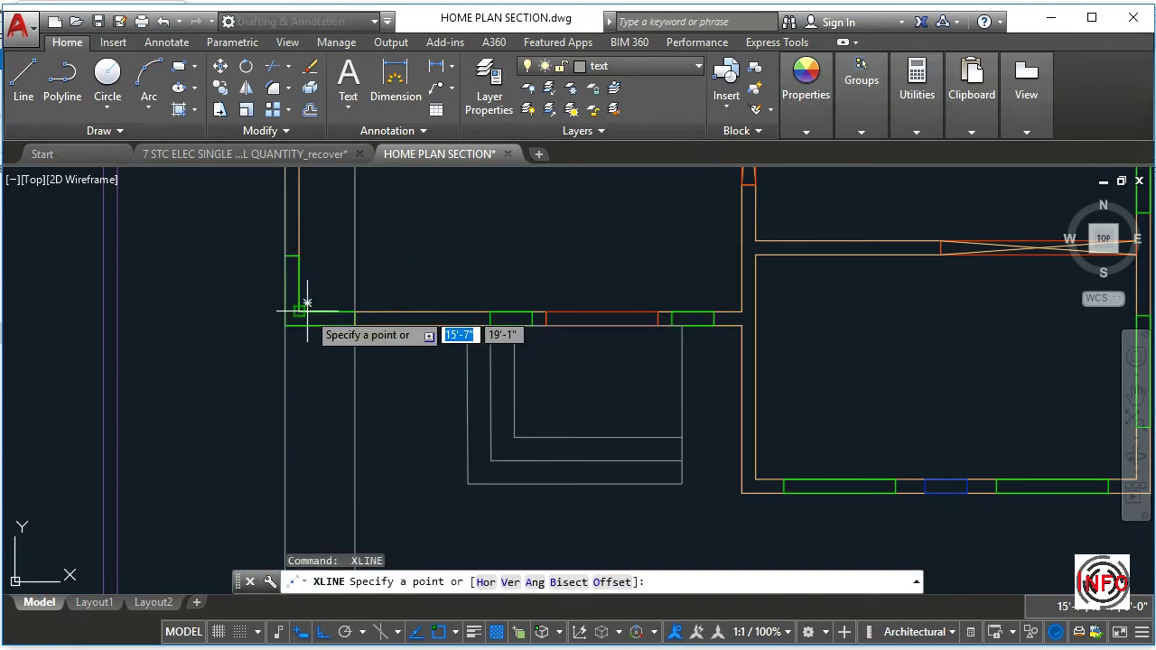
pyautogui.click(301, 312)
pyautogui.click(299, 275)
pyautogui.press('Return')
# Draw vertical construction lines through both edges of the narrow window on the west side of the entrance door
pyautogui.scroll(-4, 270, 317)
pyautogui.scroll(6, 347, 321)
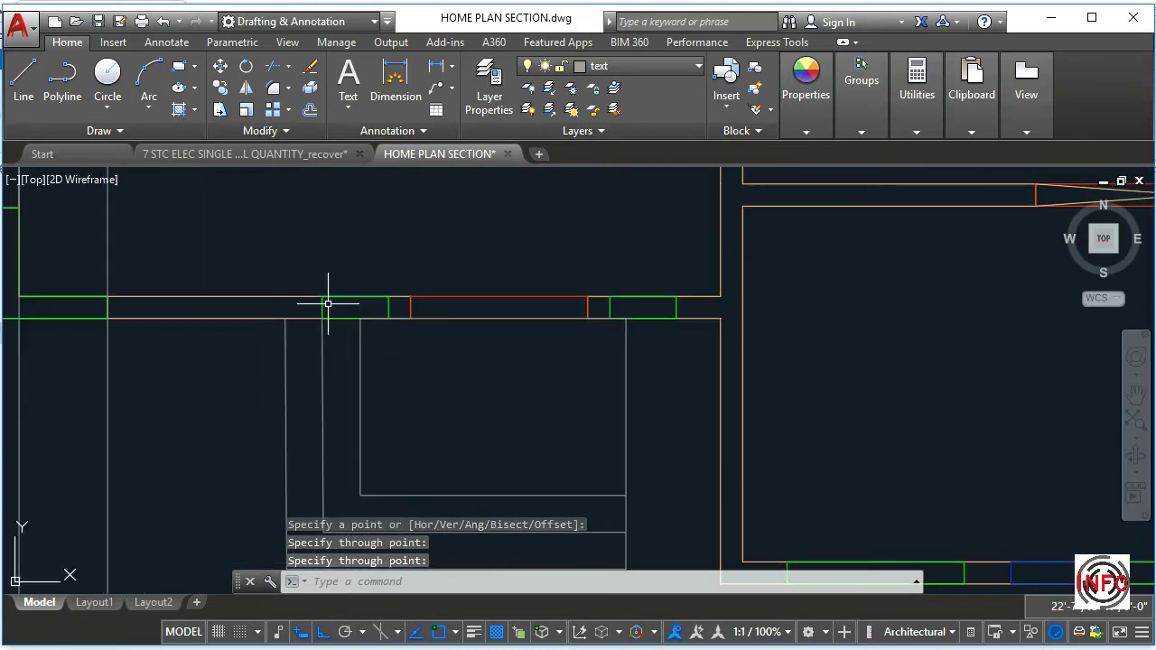
pyautogui.press('Return')
pyautogui.click(323, 297)
pyautogui.click(324, 250)
pyautogui.press('Return')
pyautogui.press('Return')
pyautogui.click(388, 296)
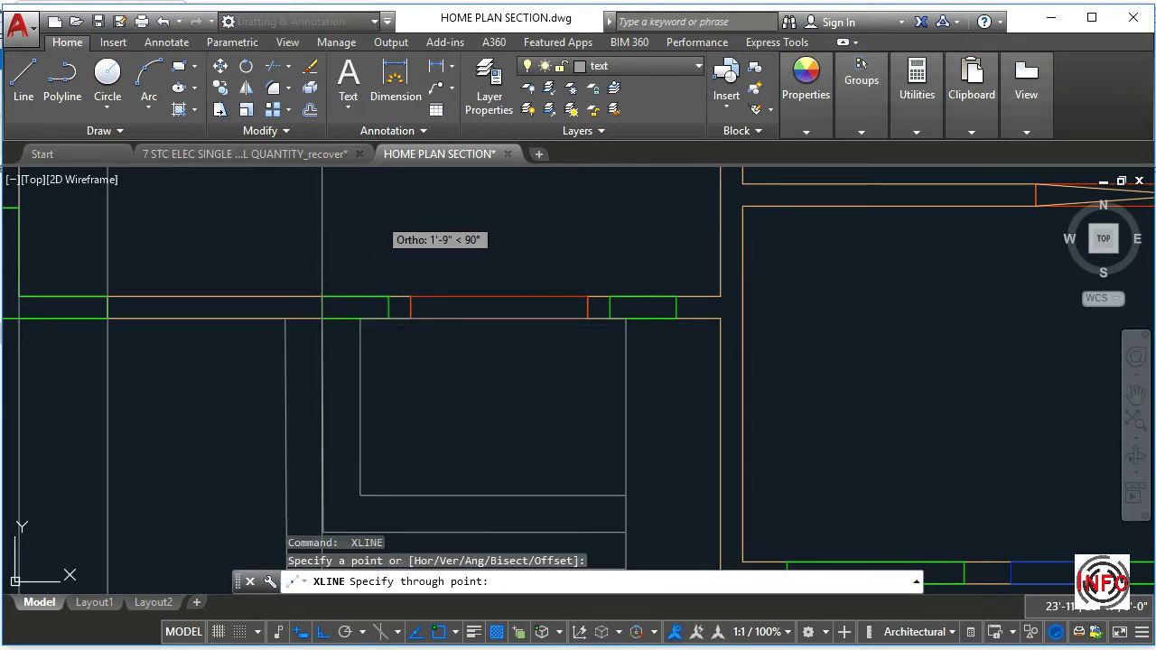
pyautogui.click(380, 217)
pyautogui.press('Return')
# Draw vertical construction lines through both edges of the narrow window on the east side of the entrance door
pyautogui.moveTo(399, 286); pyautogui.dragTo(105, 311, button='middle')
pyautogui.scroll(2, 298, 309)
pyautogui.press('Return')
pyautogui.click(324, 330)
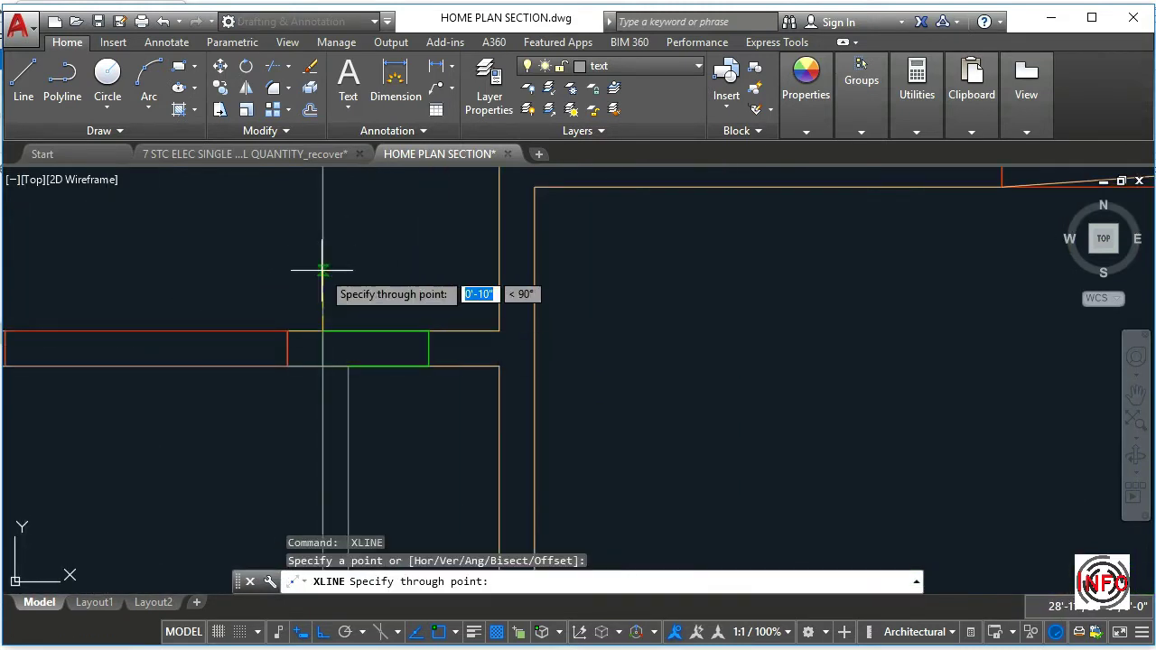
pyautogui.click(323, 270)
pyautogui.press('Return')
pyautogui.press('Return')
pyautogui.click(428, 330)
pyautogui.click(424, 261)
pyautogui.press('Return')
# Draw vertical construction lines through both edges of the west window in the projecting front room
pyautogui.scroll(-4, 457, 332)
pyautogui.moveTo(537, 492)
pyautogui.mouseDown(button='middle')
pyautogui.moveTo(457, 440)
pyautogui.moveTo(396, 314)
pyautogui.mouseUp(button='middle')
pyautogui.scroll(2, 395, 316)
pyautogui.press('Return')
pyautogui.click(360, 320)
pyautogui.click(354, 287)
pyautogui.press('Return')
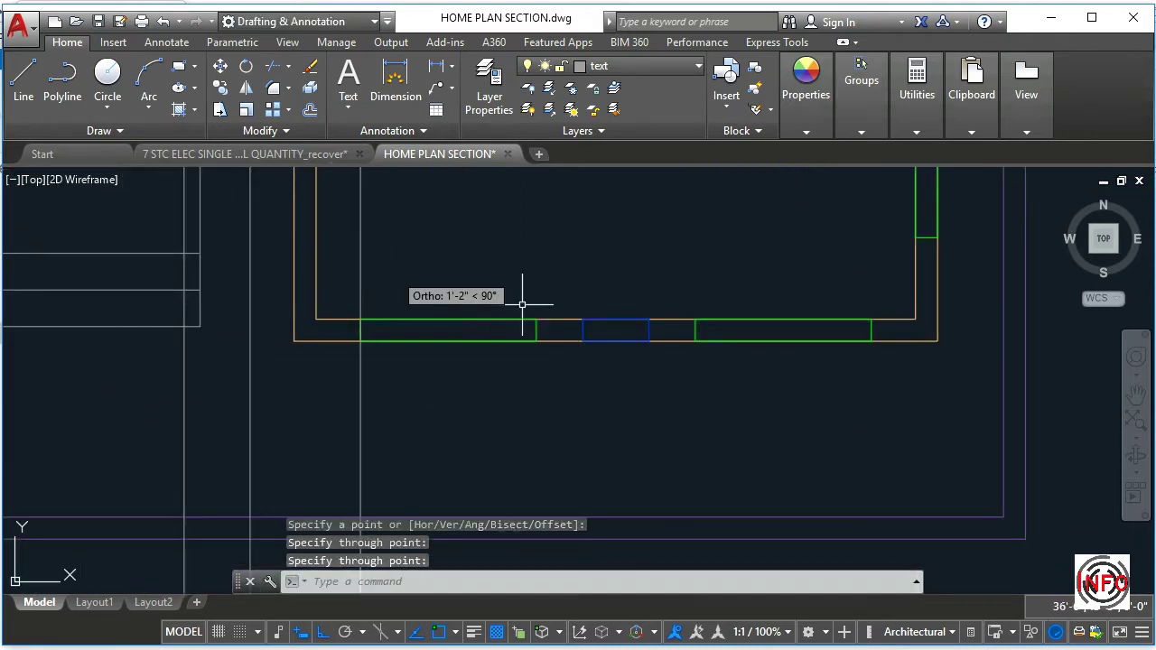
pyautogui.press('Return')
pyautogui.click(537, 329)
pyautogui.click(530, 269)
pyautogui.press('Return')
# Draw vertical construction lines through both edges of the east window in the projecting front room
pyautogui.moveTo(687, 328); pyautogui.dragTo(276, 335, button='middle')
pyautogui.press('Return')
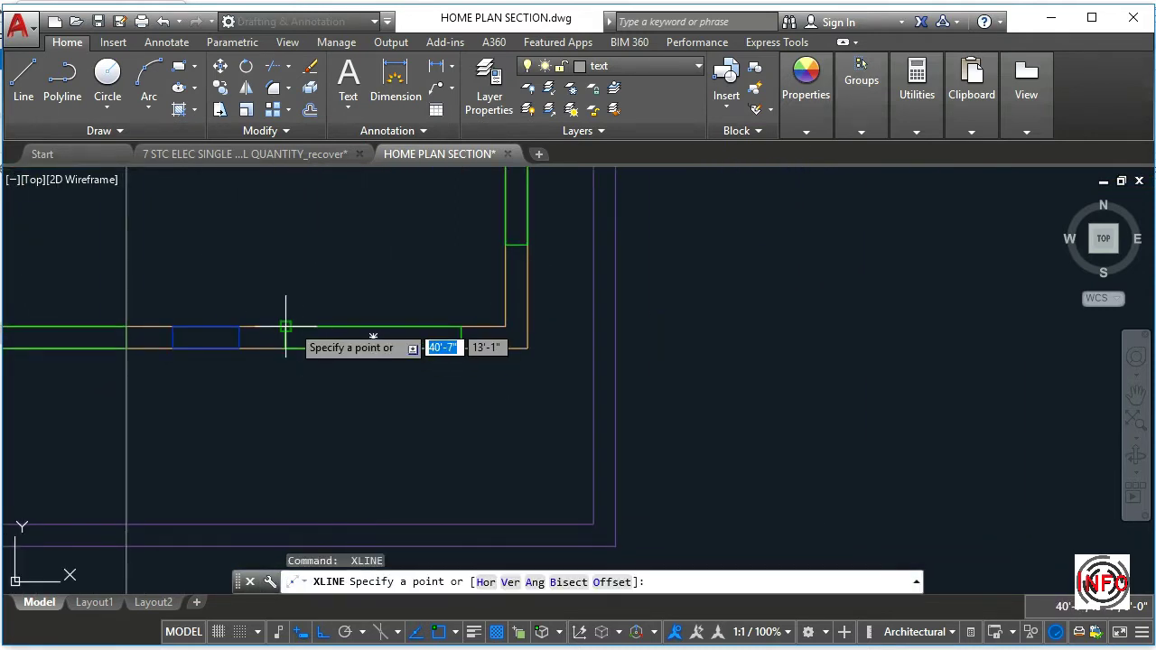
pyautogui.click(286, 326)
pyautogui.click(268, 227)
pyautogui.press('Return')
pyautogui.press('Return')
pyautogui.click(462, 328)
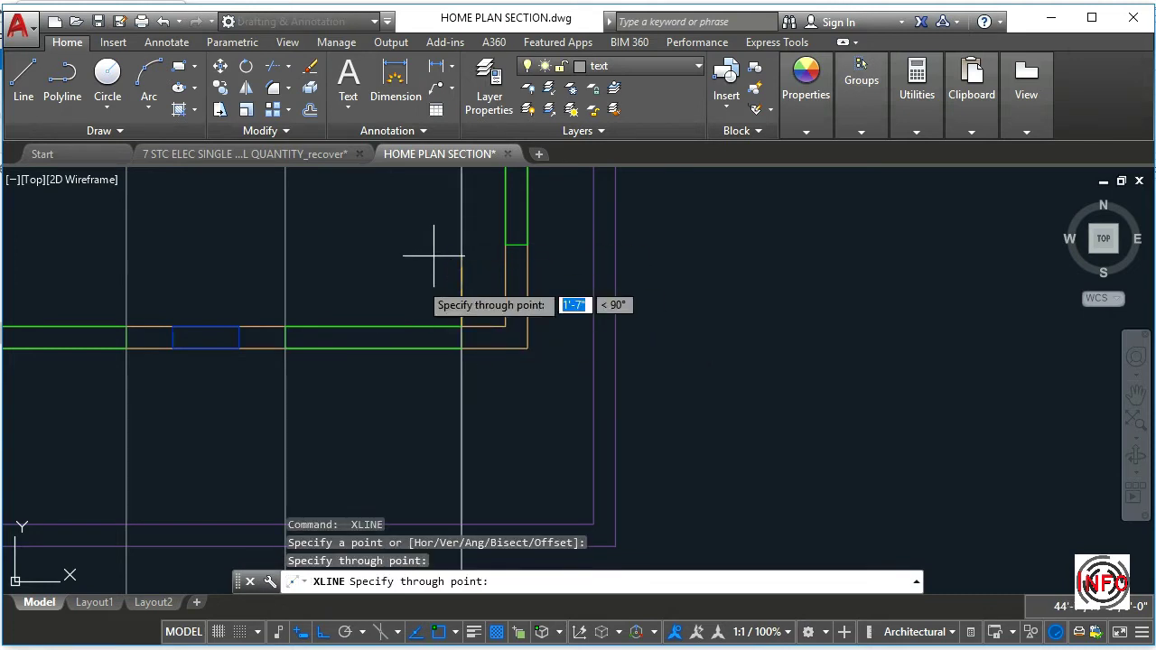
pyautogui.click(434, 256)
pyautogui.press('Return')
# Draw a 2'6 by 3'6 rectangle for the corner window, starting on the elevation's base line at the outermost construction line
pyautogui.scroll(-4, 357, 329)
pyautogui.moveTo(335, 385); pyautogui.dragTo(399, 302, button='middle')
pyautogui.scroll(1, 247, 369)
pyautogui.moveTo(259, 369); pyautogui.dragTo(271, 396, button='middle')
pyautogui.scroll(-1, 271, 399)
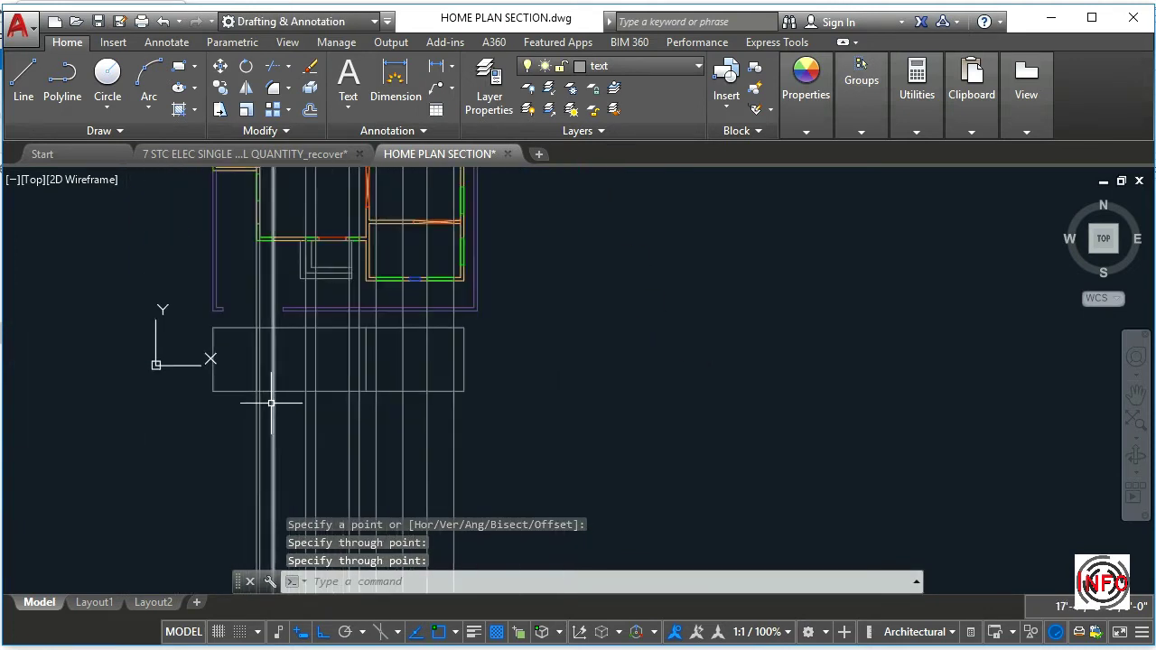
pyautogui.scroll(4, 271, 403)
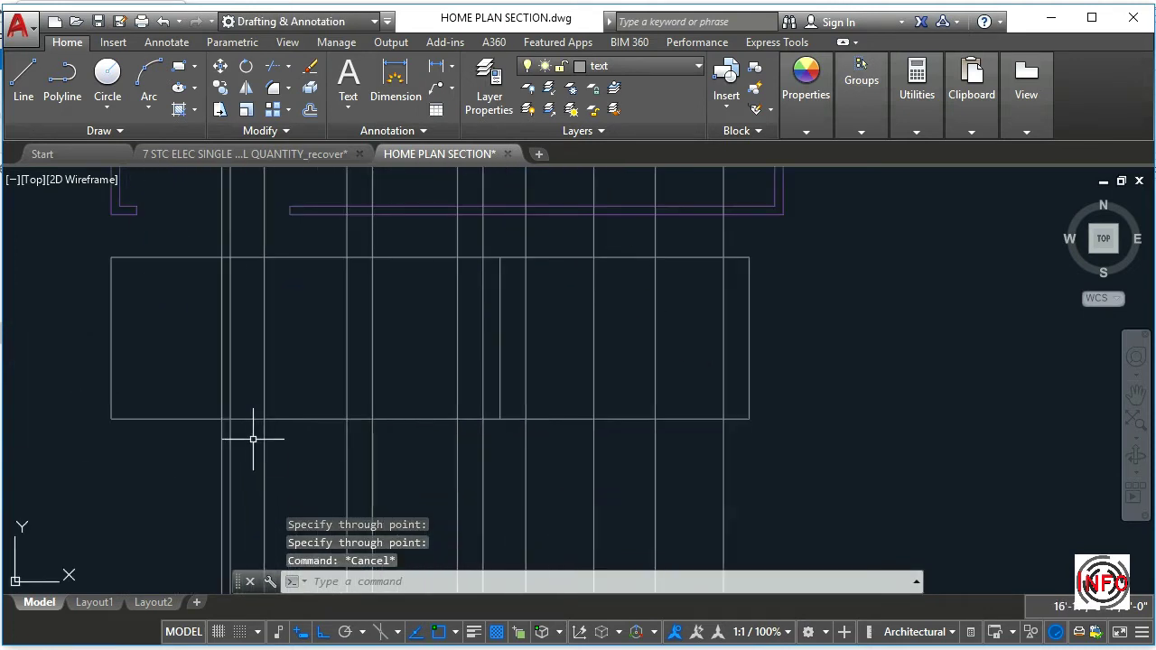
pyautogui.press('Return')
pyautogui.click(222, 419)
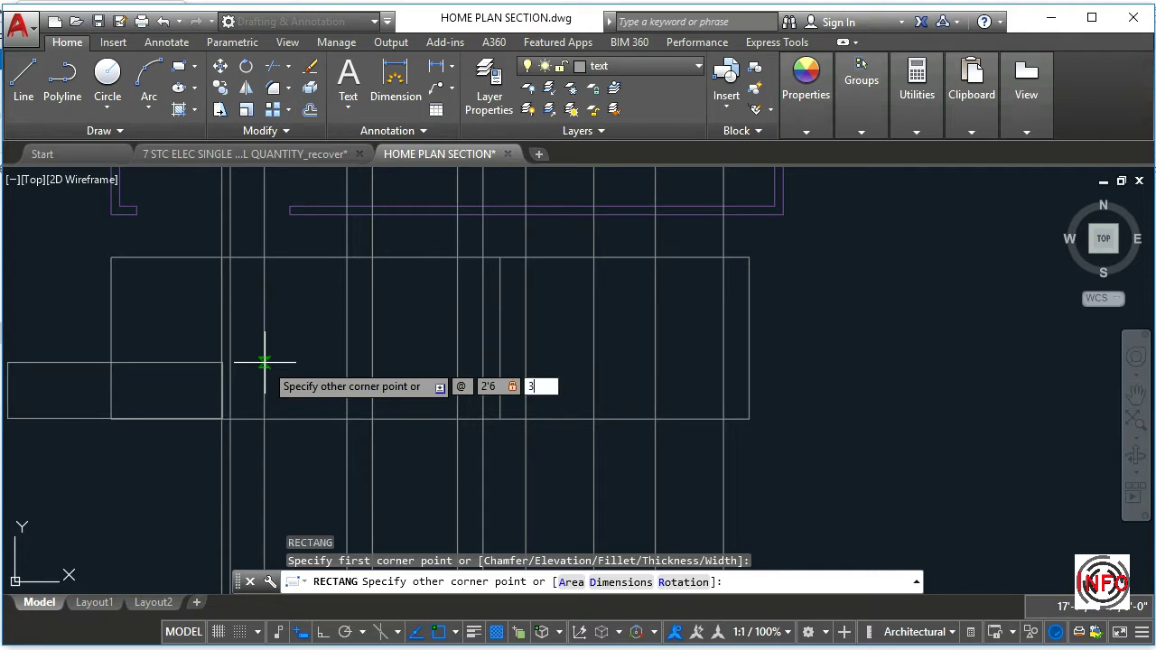
pyautogui.press('Return')
pyautogui.press('Escape')
pyautogui.press('Escape')
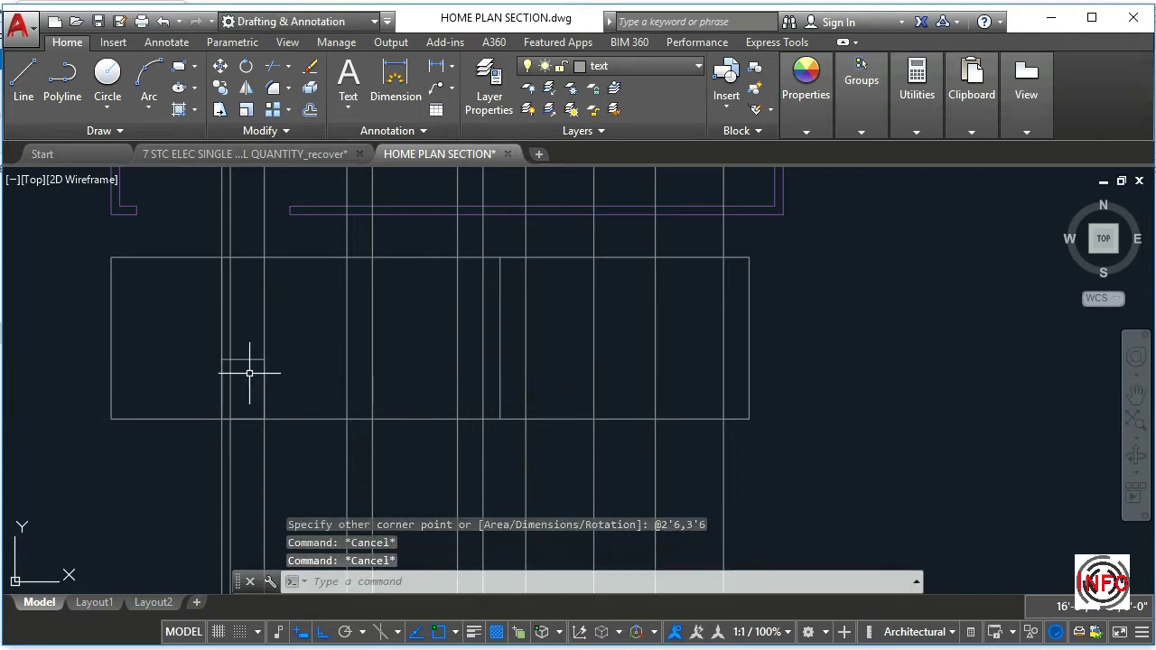
pyautogui.press('Escape')
pyautogui.scroll(-2, 257, 368)
pyautogui.moveTo(253, 377)
pyautogui.mouseDown(button='middle')
pyautogui.moveTo(192, 471)
pyautogui.moveTo(256, 433)
pyautogui.mouseUp(button='middle')
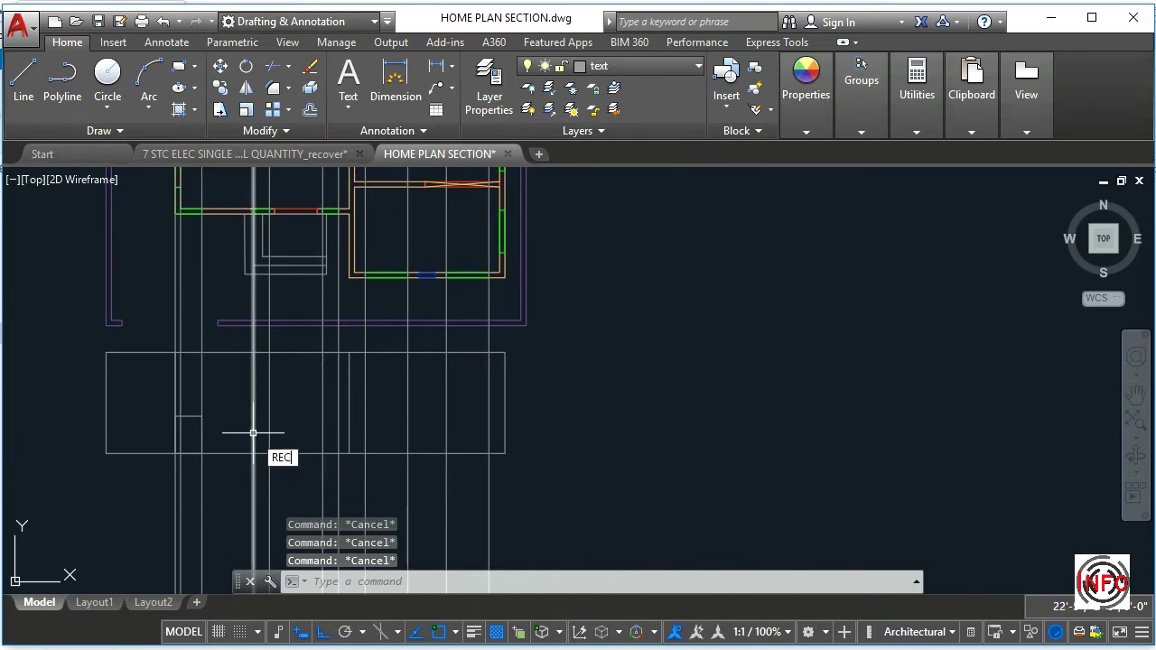
pyautogui.write('REC')
pyautogui.press('Return')
pyautogui.scroll(4, 253, 433)
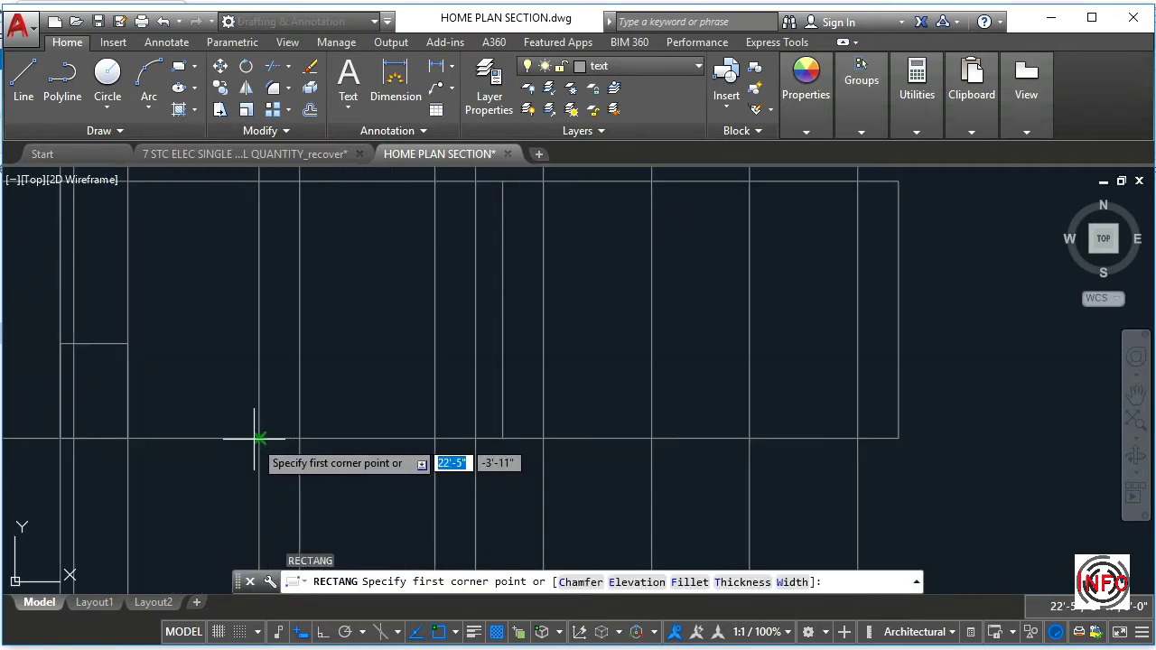
pyautogui.press('Escape')
# Draw a horizontal guide line from the corner window rectangle's top edge across the elevation to beyond its east side
pyautogui.press('Return')
pyautogui.click(107, 344)
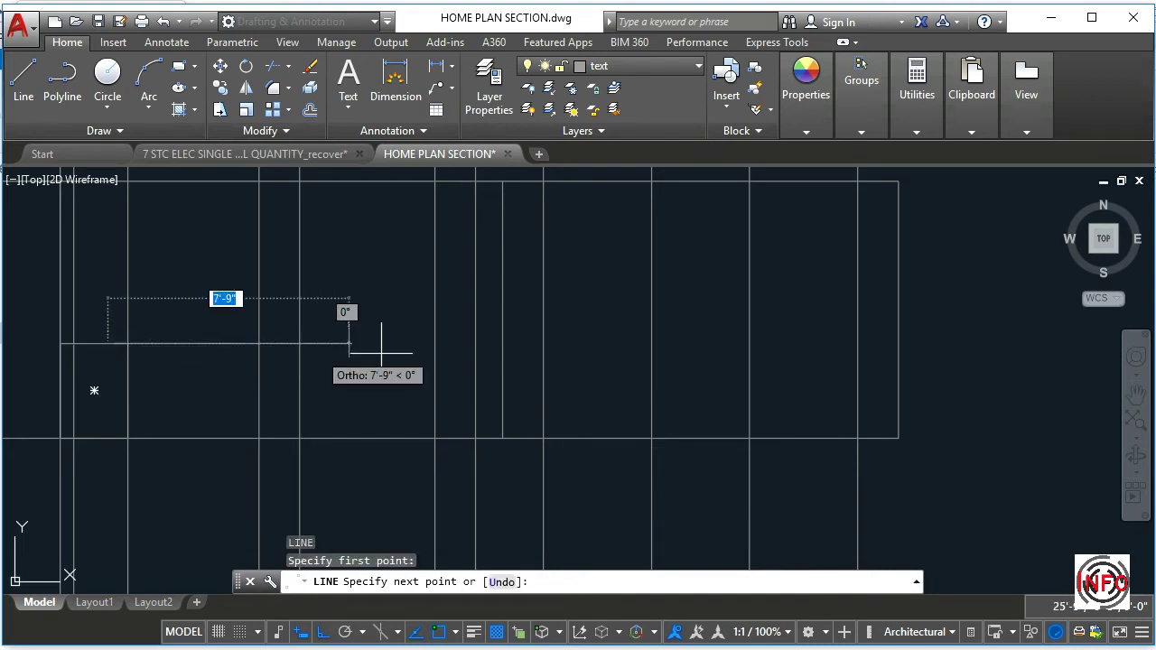
pyautogui.moveTo(397, 353); pyautogui.dragTo(254, 359, button='middle')
pyautogui.click(855, 342)
pyautogui.press('Return')
# Draw rectangles for the two narrow windows beside the door, between their construction lines from base line to guide line
pyautogui.write('RE')
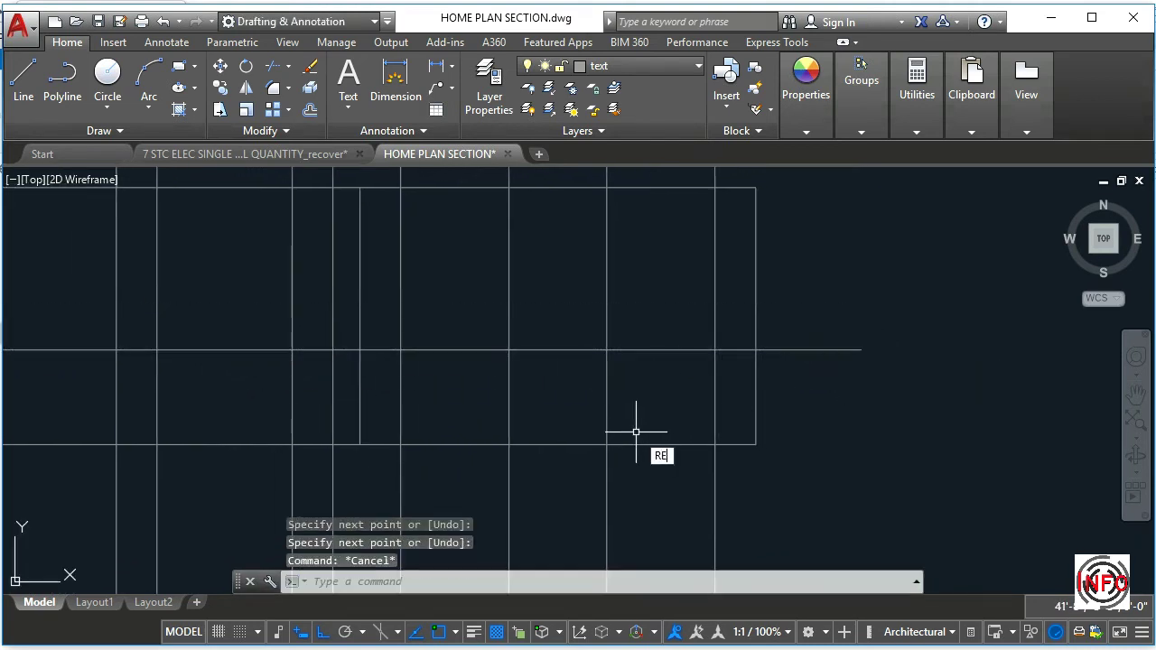
pyautogui.write('C')
pyautogui.press('Return')
pyautogui.scroll(-5, 307, 461)
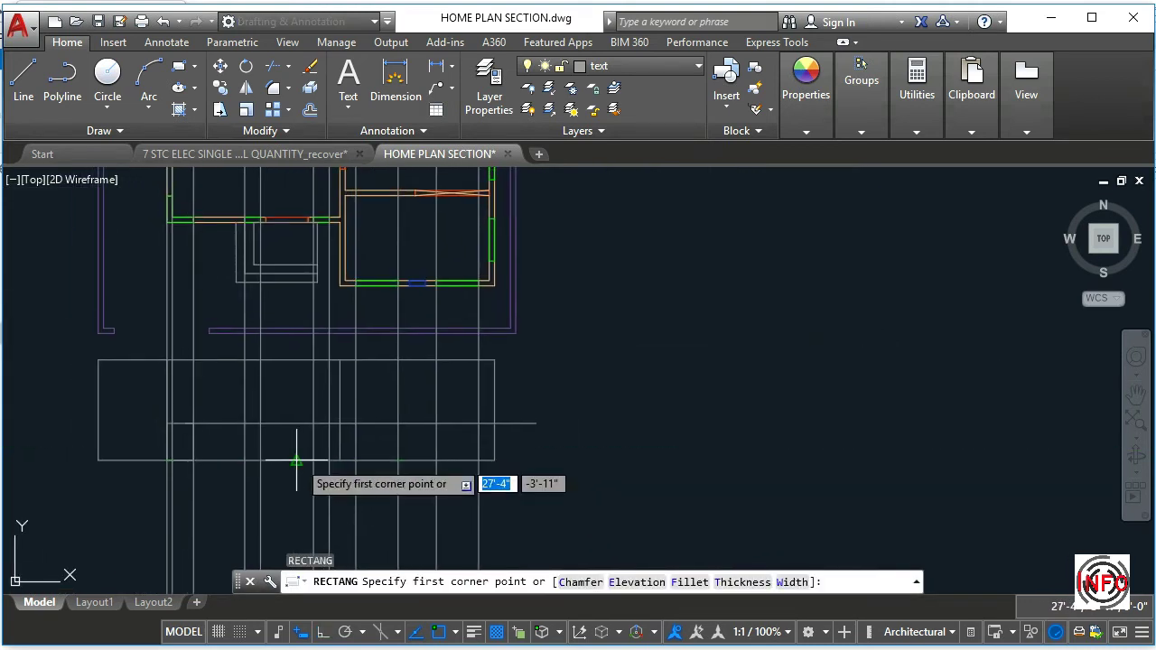
pyautogui.click(261, 421)
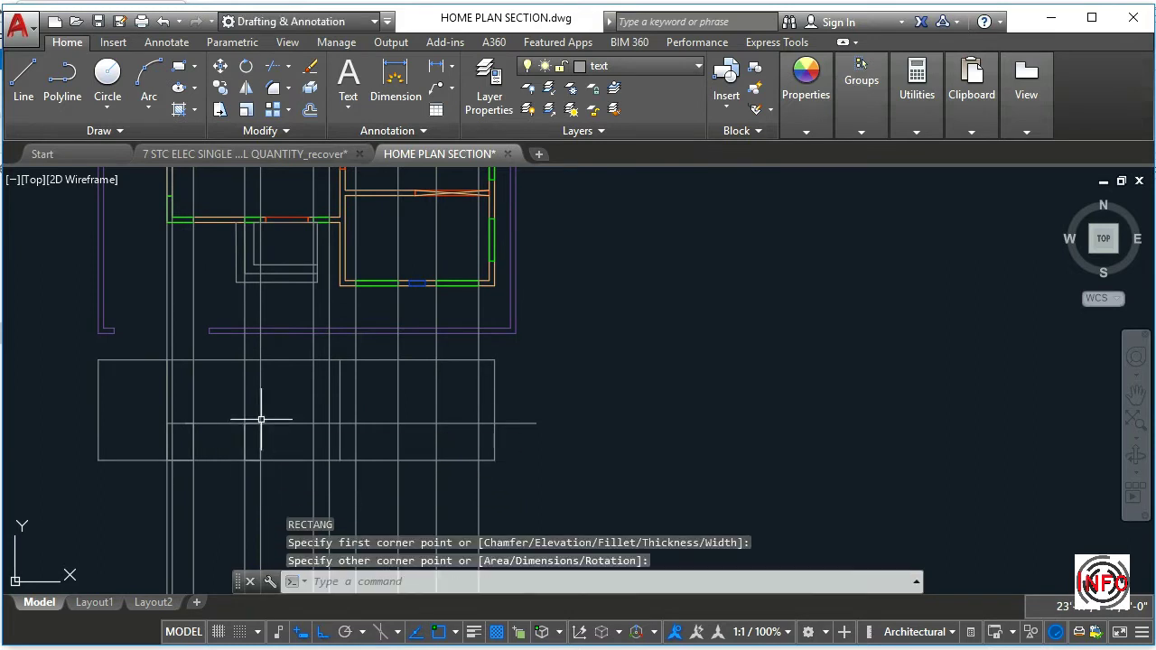
pyautogui.press('Return')
pyautogui.press('Return')
pyautogui.click(338, 430)
pyautogui.click(339, 430)
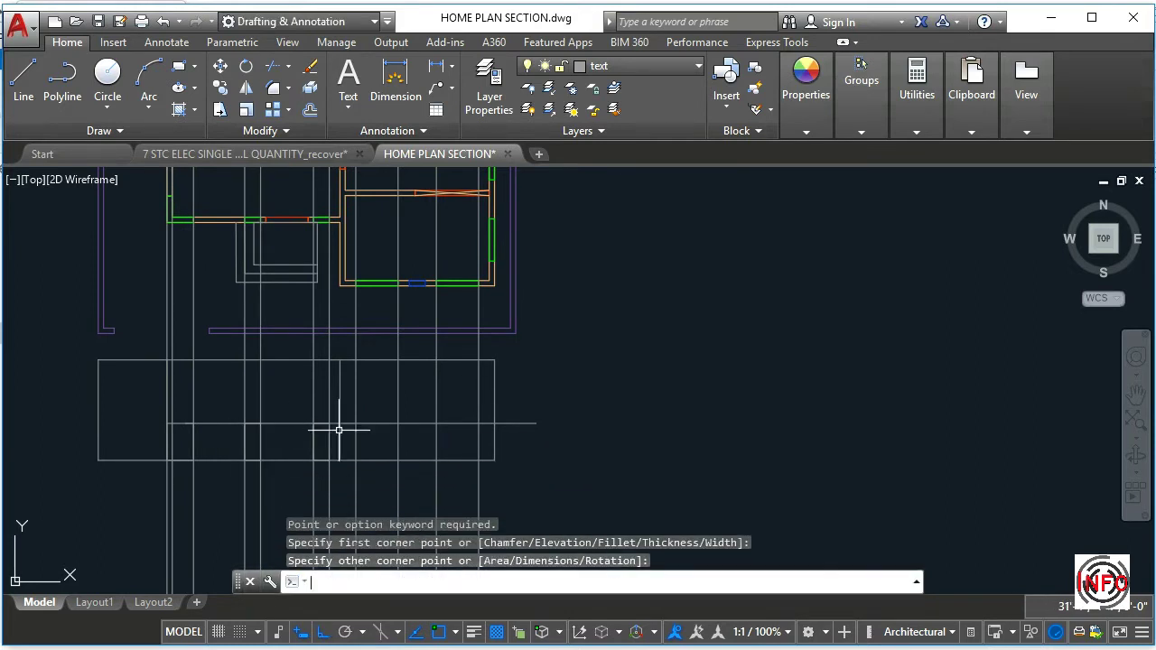
# Draw rectangles for the two front room windows, between their construction lines from base line to guide line
pyautogui.press('Return')
pyautogui.click(356, 460)
pyautogui.click(425, 443)
pyautogui.press('Return')
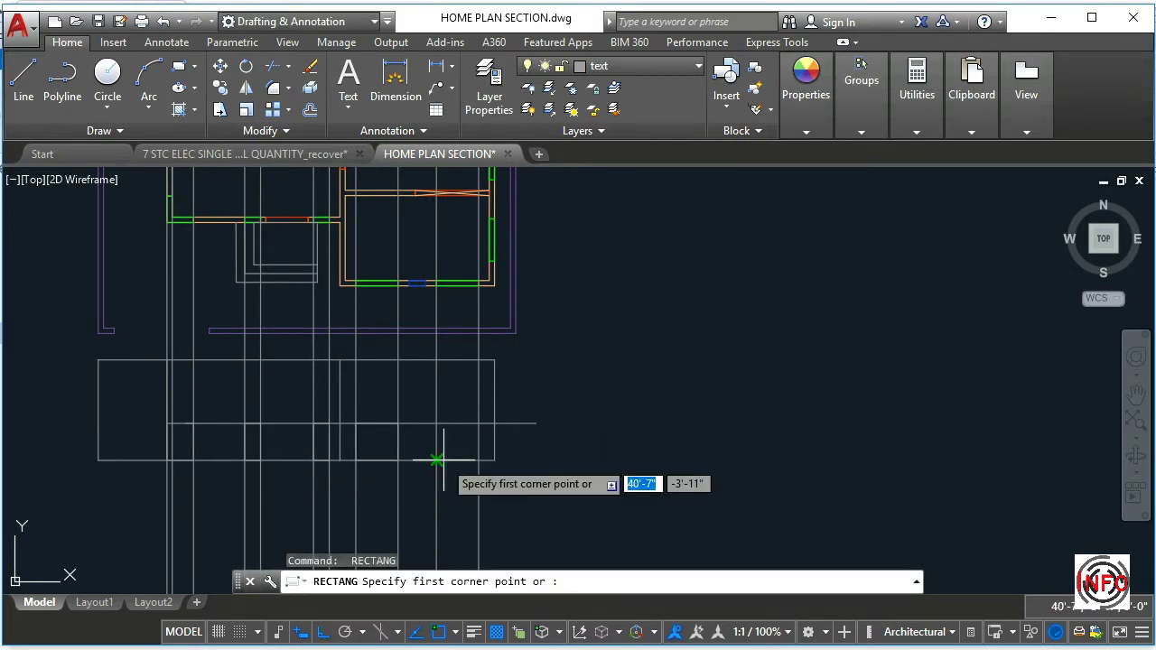
pyautogui.click(439, 458)
pyautogui.click(515, 419)
pyautogui.press('Return')
pyautogui.press('Escape')
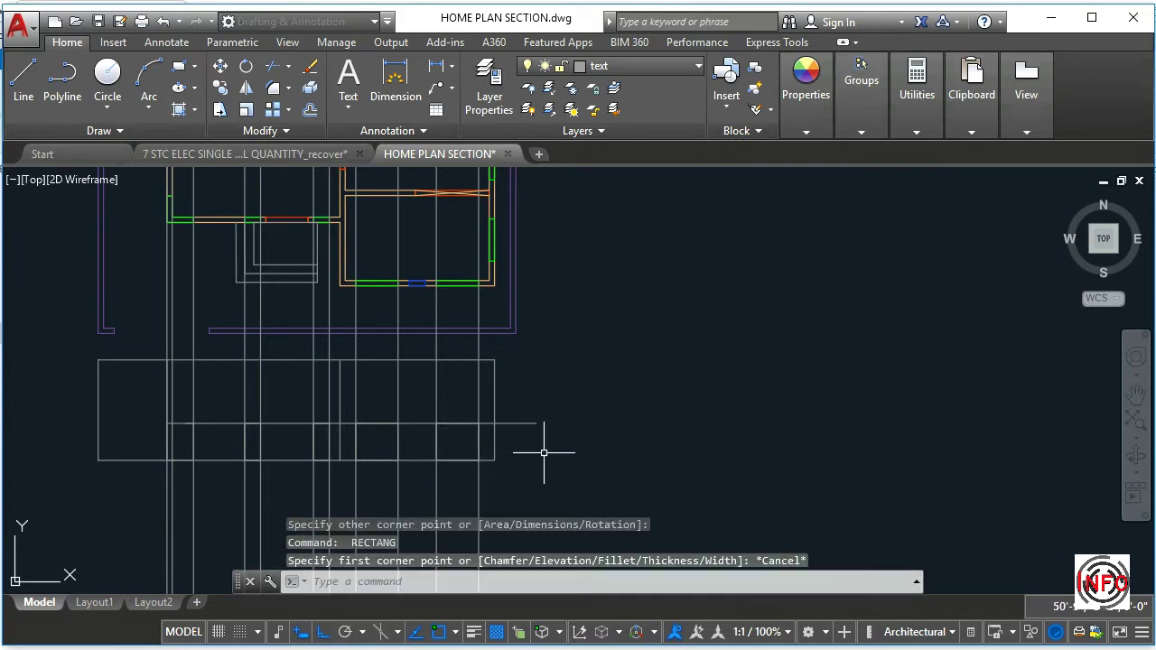
pyautogui.write('e')
pyautogui.press('Return')
pyautogui.click(523, 408)
pyautogui.click(510, 470)
pyautogui.press('Escape')
pyautogui.press('Escape')
# Erase the horizontal guide line and all vertical construction lines running through the elevation
pyautogui.write('e')
pyautogui.press('Return')
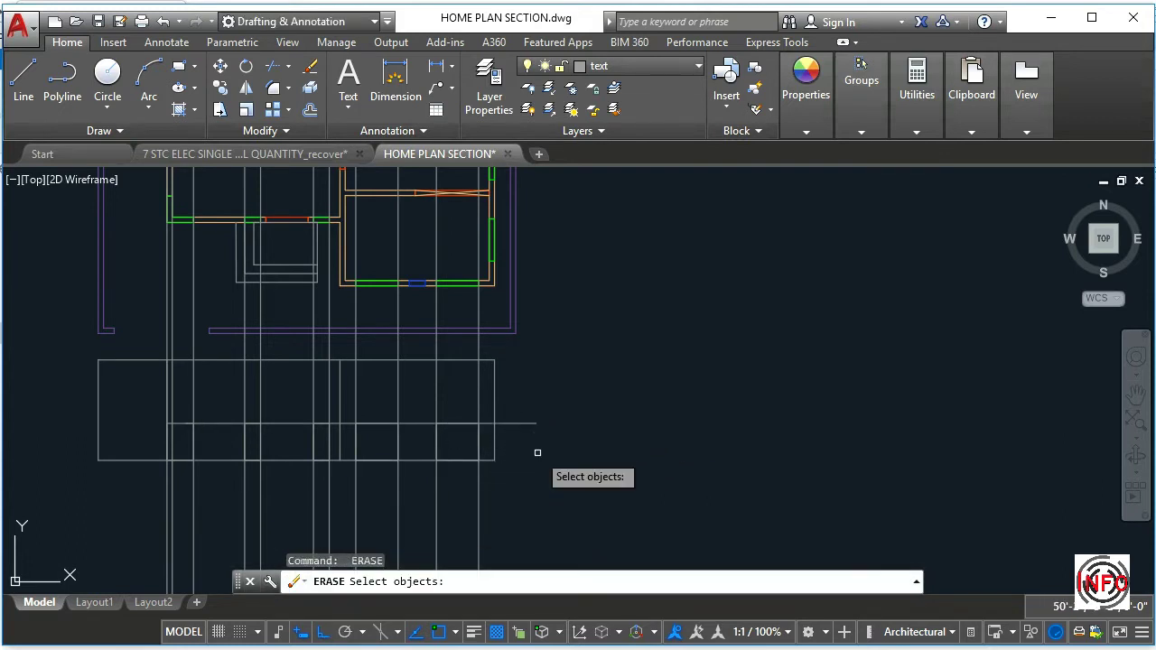
pyautogui.click(524, 408)
pyautogui.click(513, 489)
pyautogui.moveTo(513, 490); pyautogui.dragTo(557, 430, button='middle')
pyautogui.click(572, 439)
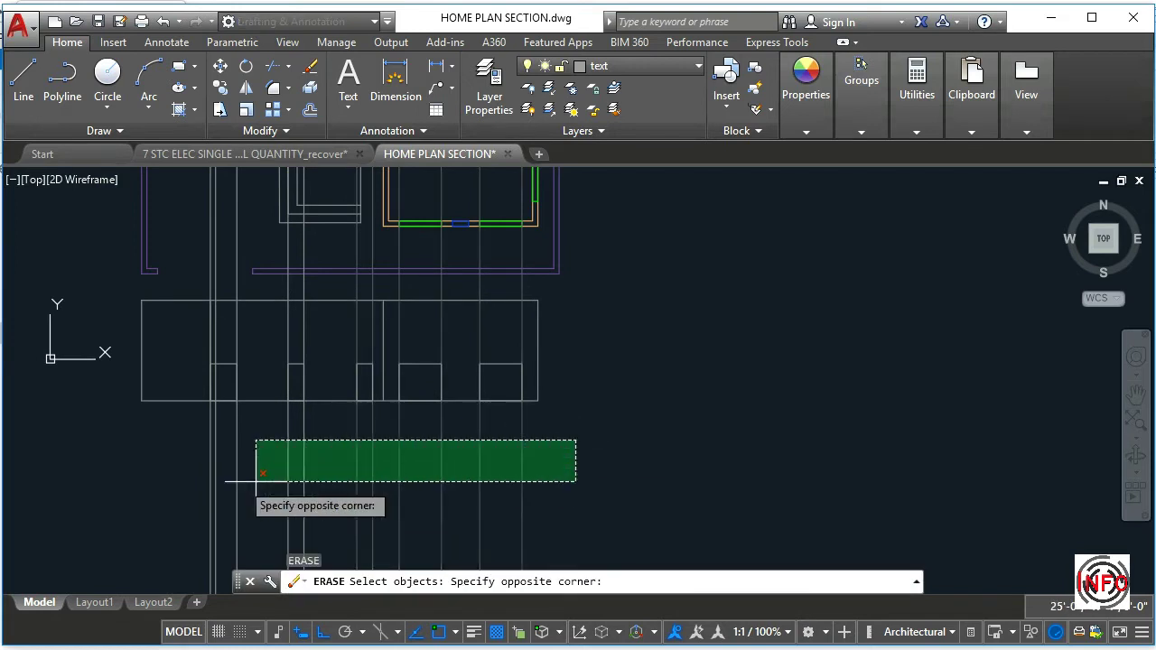
pyautogui.click(258, 485)
pyautogui.press('Return')
pyautogui.press('Escape')
pyautogui.press('Escape')
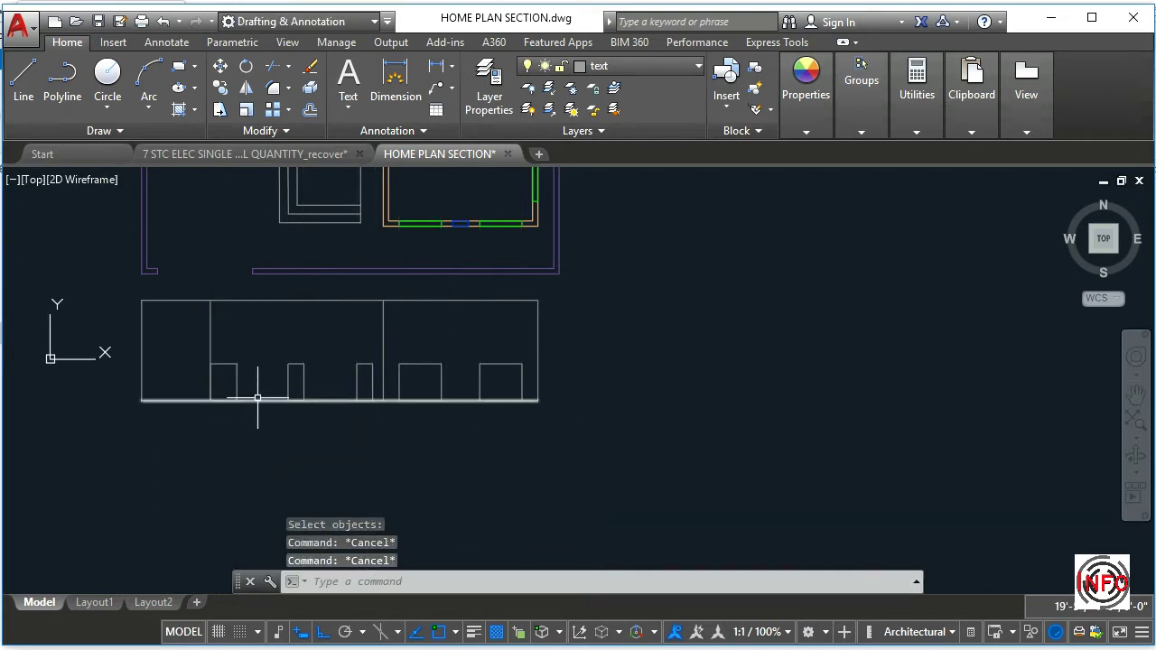
# Put the five window rectangles in the elevation on the win layer
pyautogui.click(385, 387)
pyautogui.click(190, 348)
pyautogui.click(515, 344)
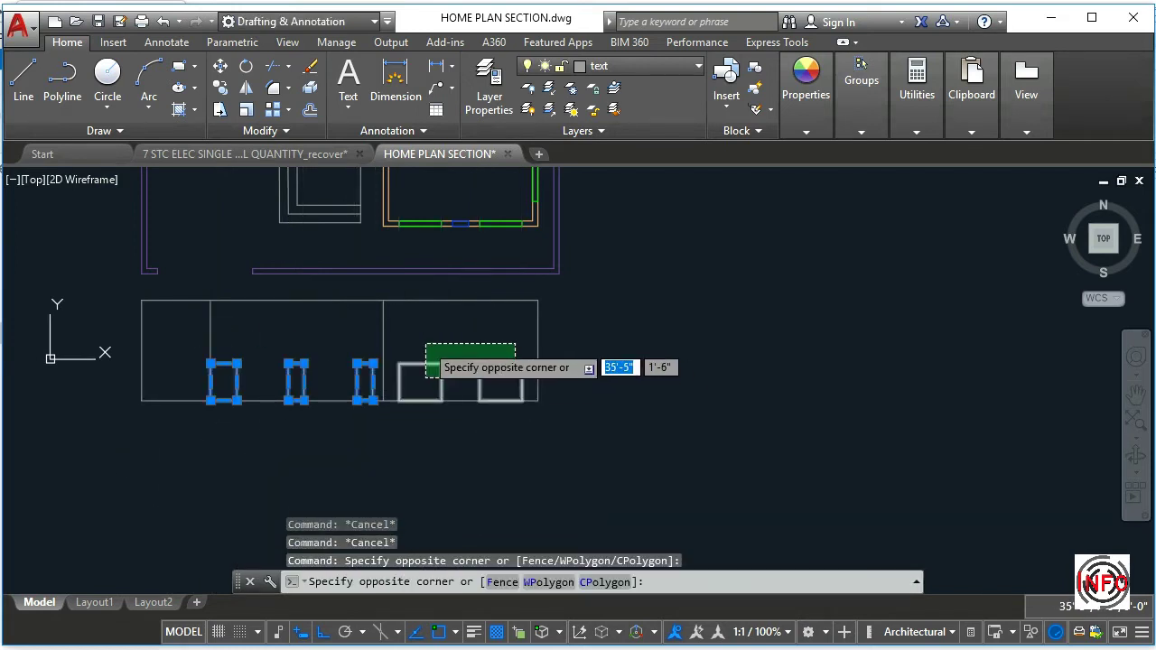
pyautogui.click(426, 378)
pyautogui.click(632, 66)
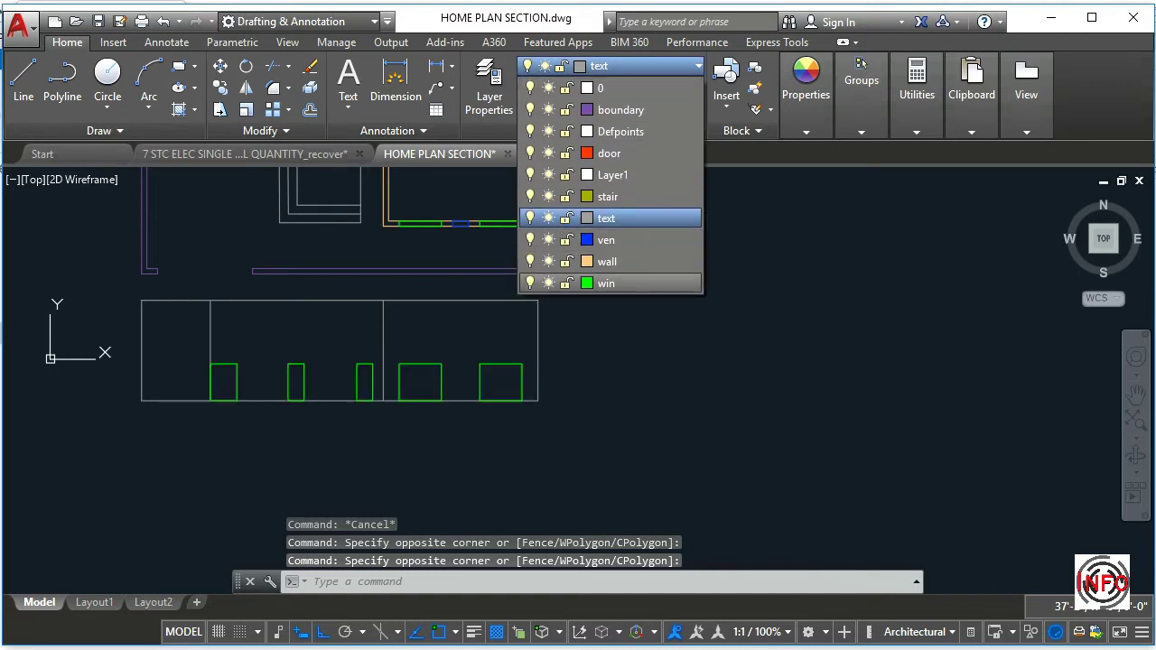
pyautogui.click(606, 283)
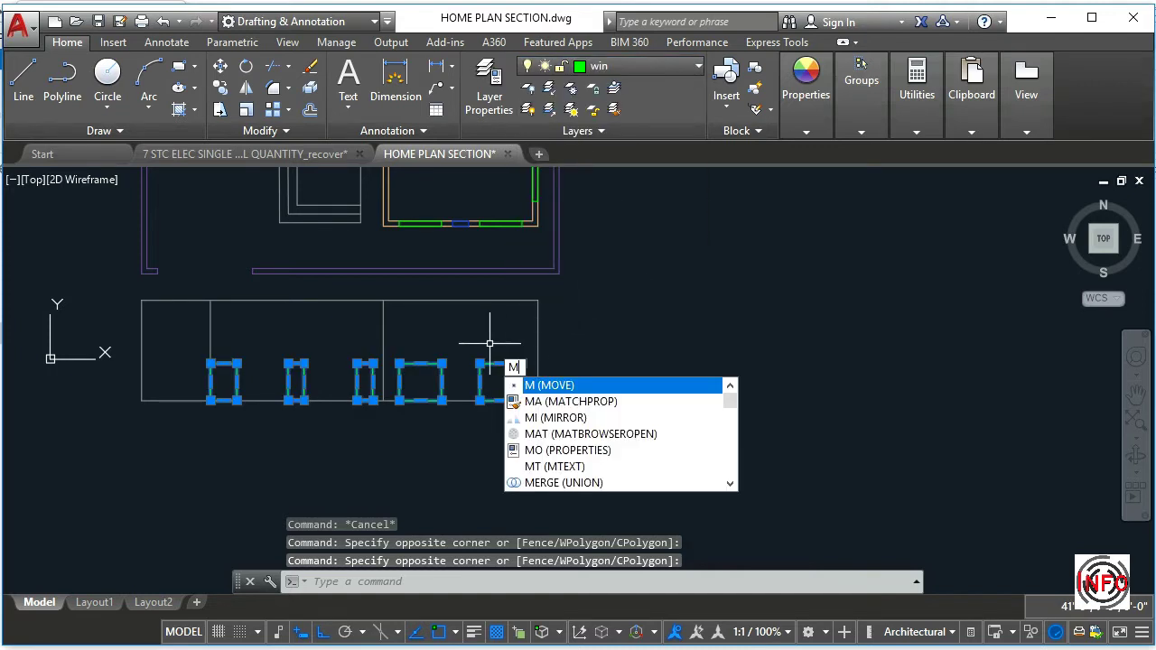
# Move the five window rectangles straight up by 3' from the elevation's base line
pyautogui.press('Return')
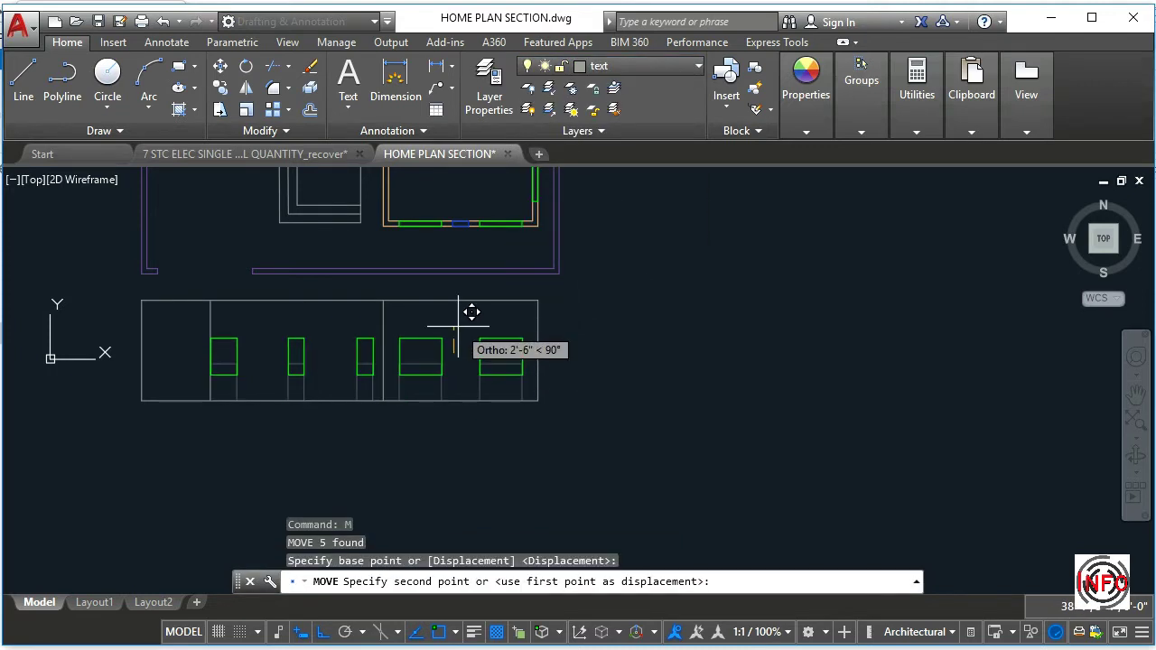
pyautogui.write("3'")
pyautogui.press('Return')
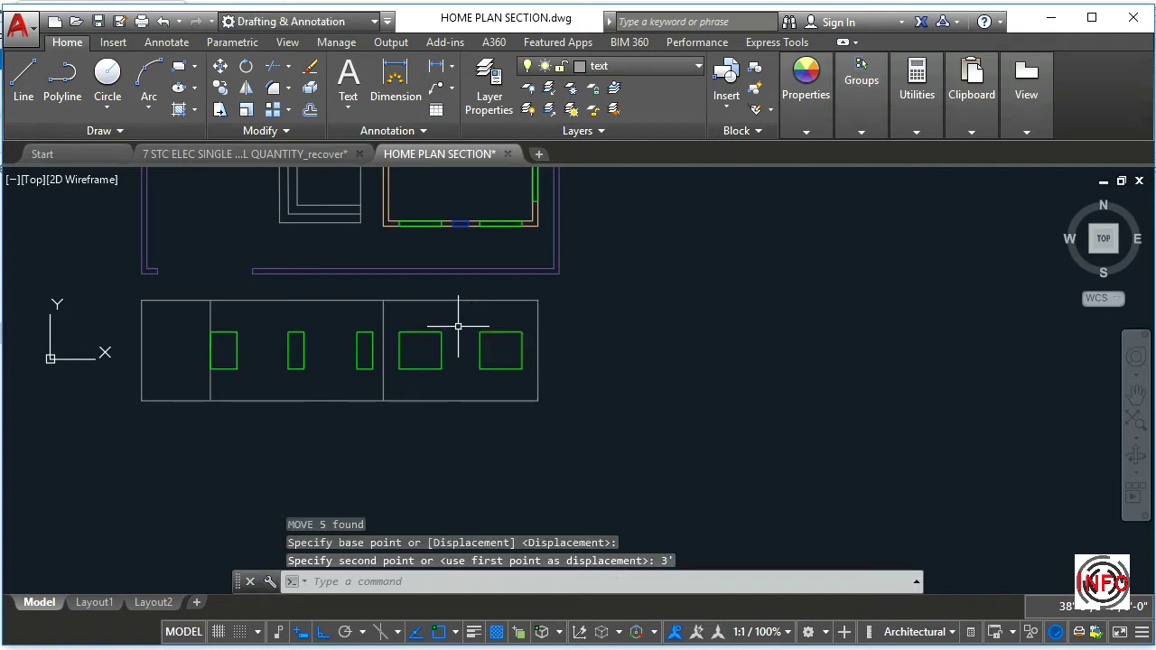
pyautogui.press('Escape')
pyautogui.press('Escape')
# Draw a vertical construction line through the west jamb of the front door opening in the plan
pyautogui.write('X')
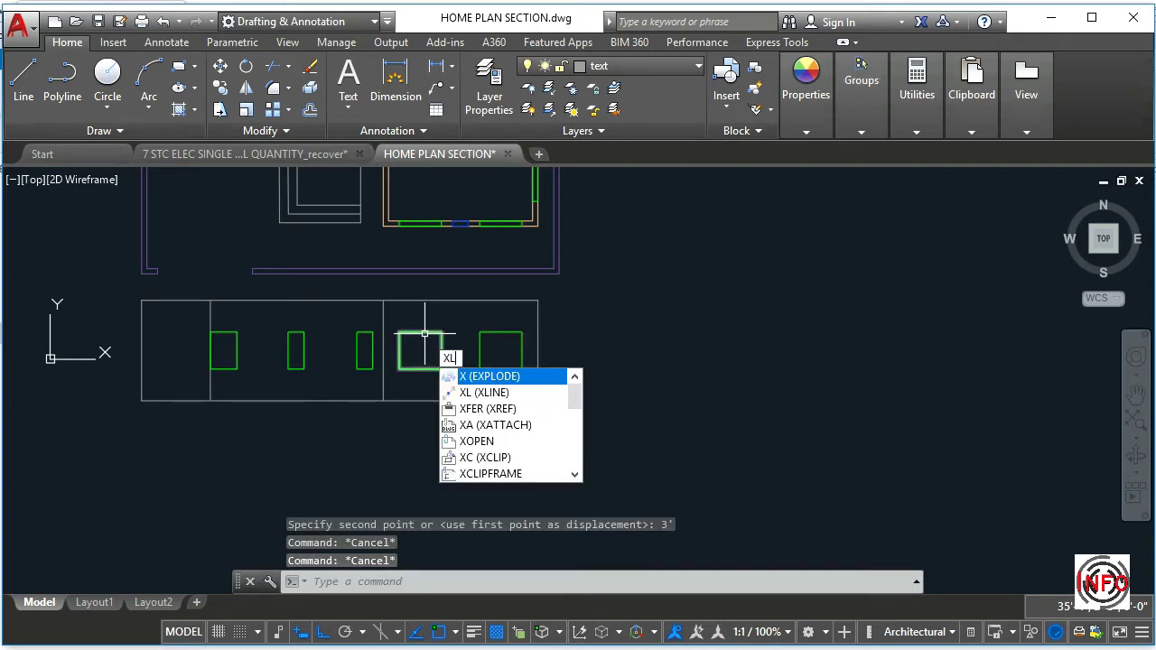
pyautogui.write('L')
pyautogui.press('Return')
pyautogui.scroll(-2, 348, 276)
pyautogui.scroll(5, 314, 278)
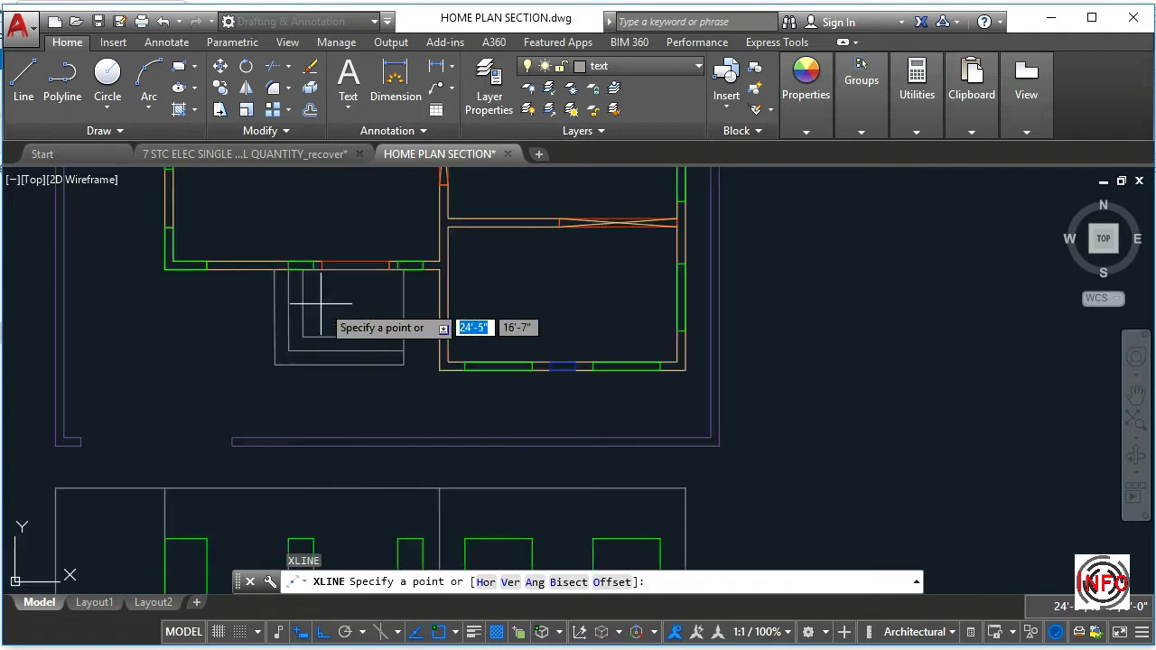
pyautogui.click(322, 258)
pyautogui.press('Return')
# Draw a vertical construction line through the east jamb of the front door opening in the plan
pyautogui.press('Return')
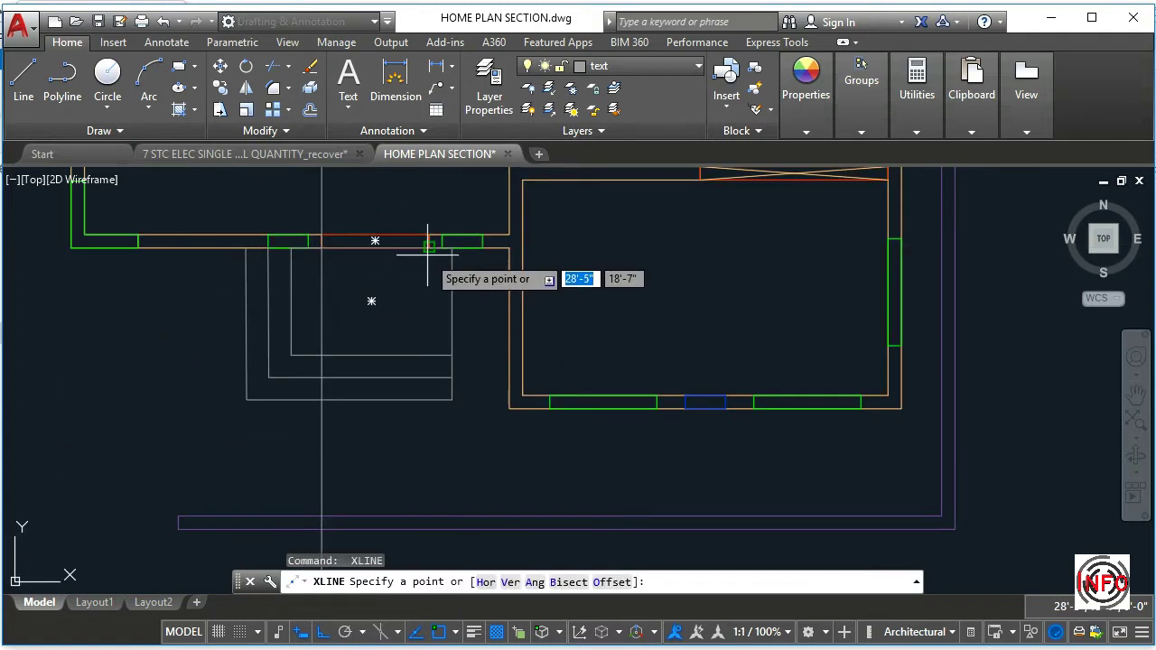
pyautogui.click(429, 248)
pyautogui.click(423, 299)
pyautogui.press('Return')
pyautogui.scroll(-6, 386, 335)
pyautogui.moveTo(381, 461); pyautogui.dragTo(371, 398, button='middle')
pyautogui.scroll(2, 370, 398)
pyautogui.press('Escape')
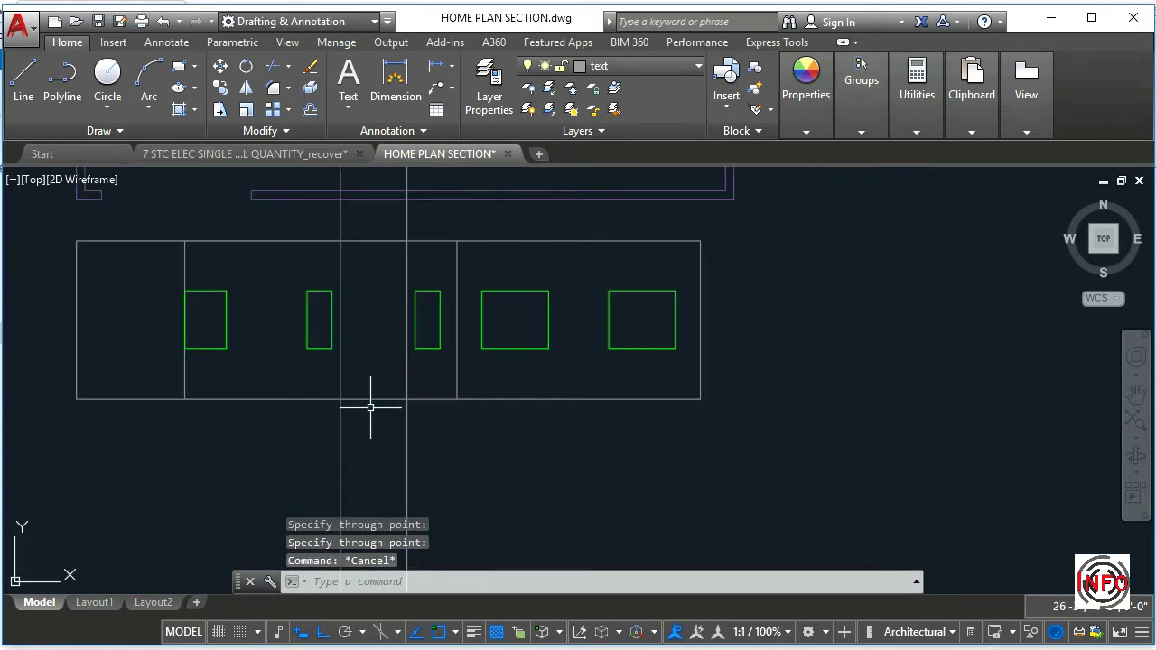
# Copy the elevation's base line straight up to the top edge of the windows
pyautogui.write('CO')
pyautogui.press('Return')
pyautogui.click(372, 398)
pyautogui.press('Return')
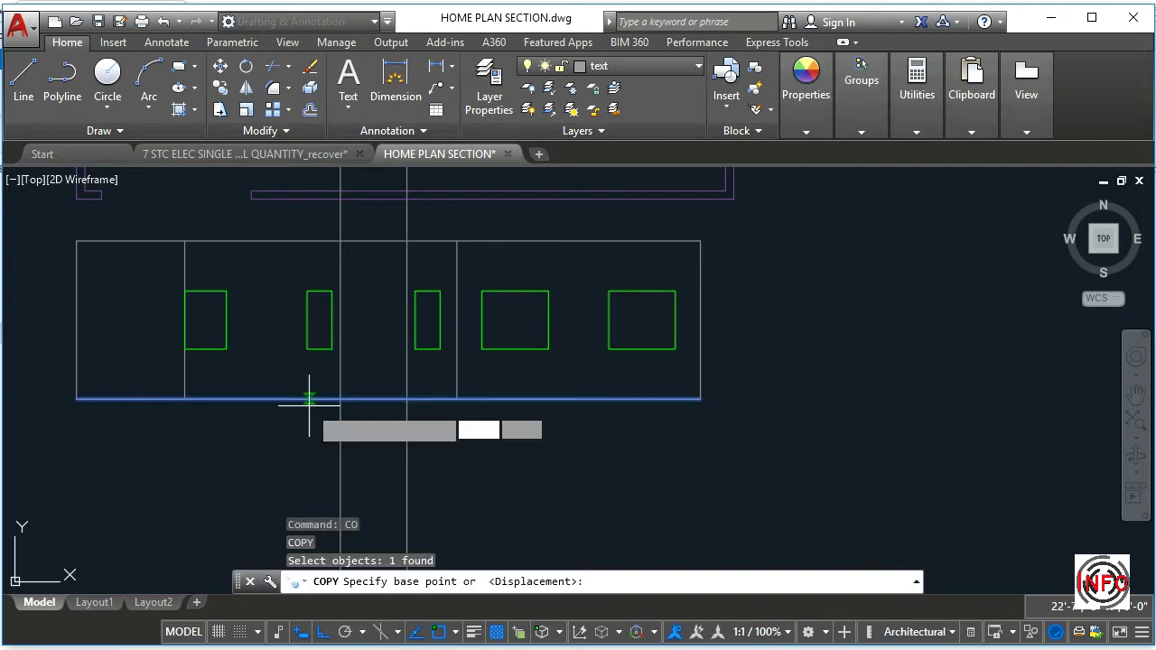
pyautogui.click(321, 399)
pyautogui.click(322, 291)
pyautogui.press('Escape')
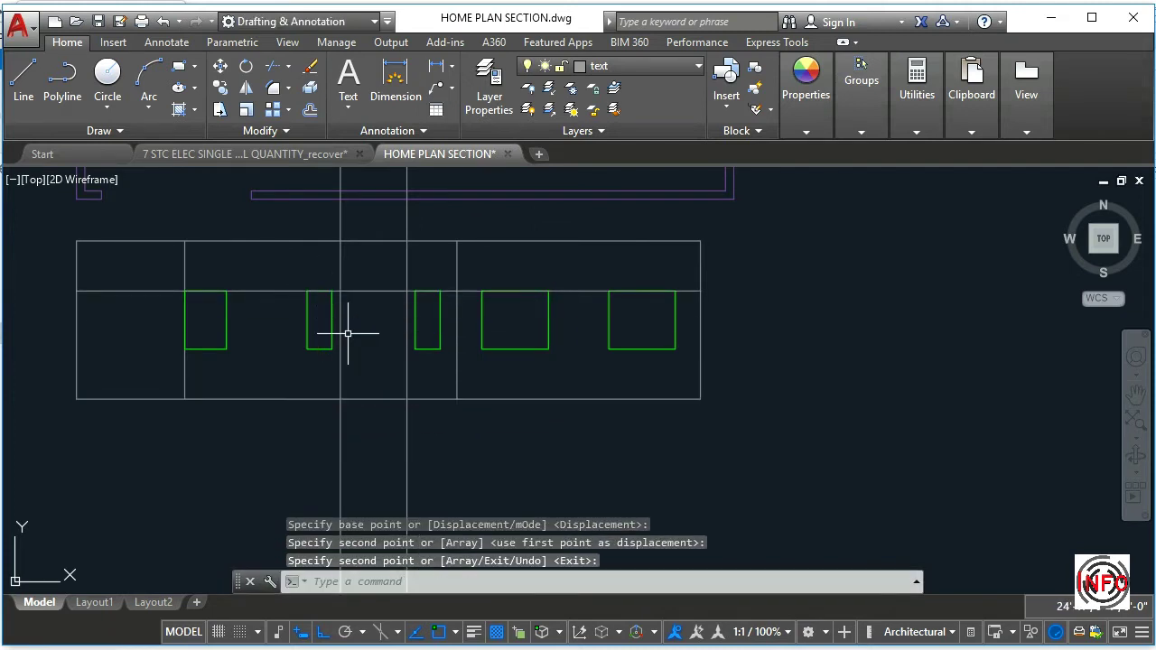
# Draw the door rectangle between its two construction lines from the base line to the copied guide line
pyautogui.write('rec')
pyautogui.press('Return')
pyautogui.click(340, 398)
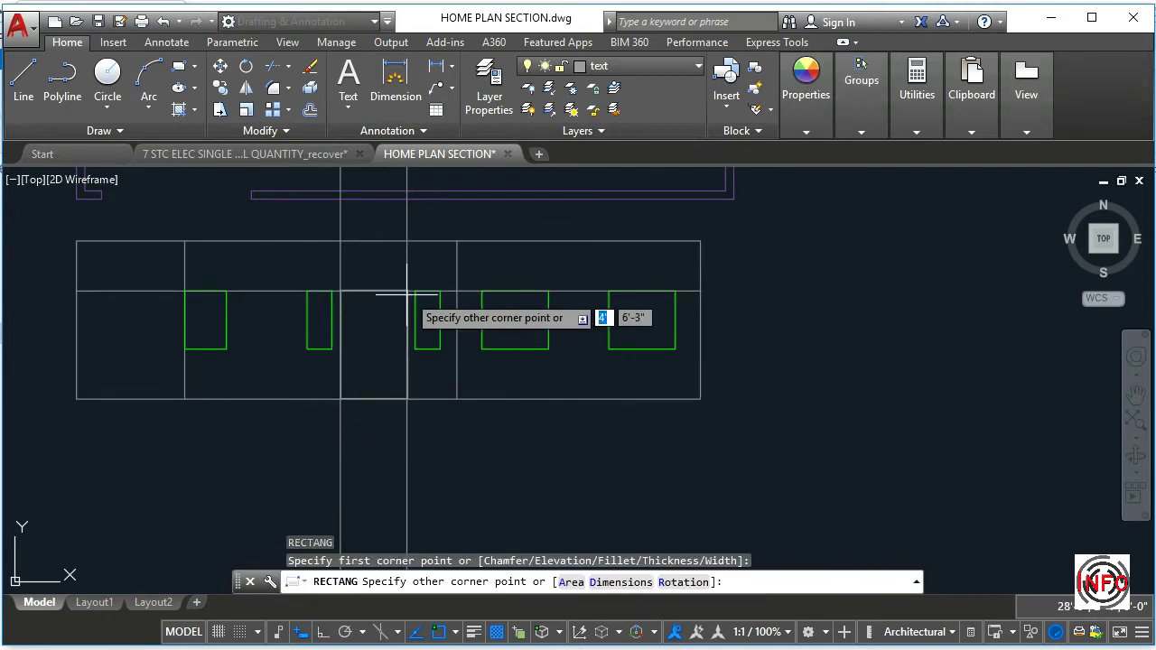
pyautogui.click(407, 291)
pyautogui.press('Return')
pyautogui.press('Escape')
# Erase the two vertical door construction lines and the horizontal guide line at window-top level
pyautogui.write('E')
pyautogui.press('Return')
pyautogui.click(447, 421)
pyautogui.click(281, 462)
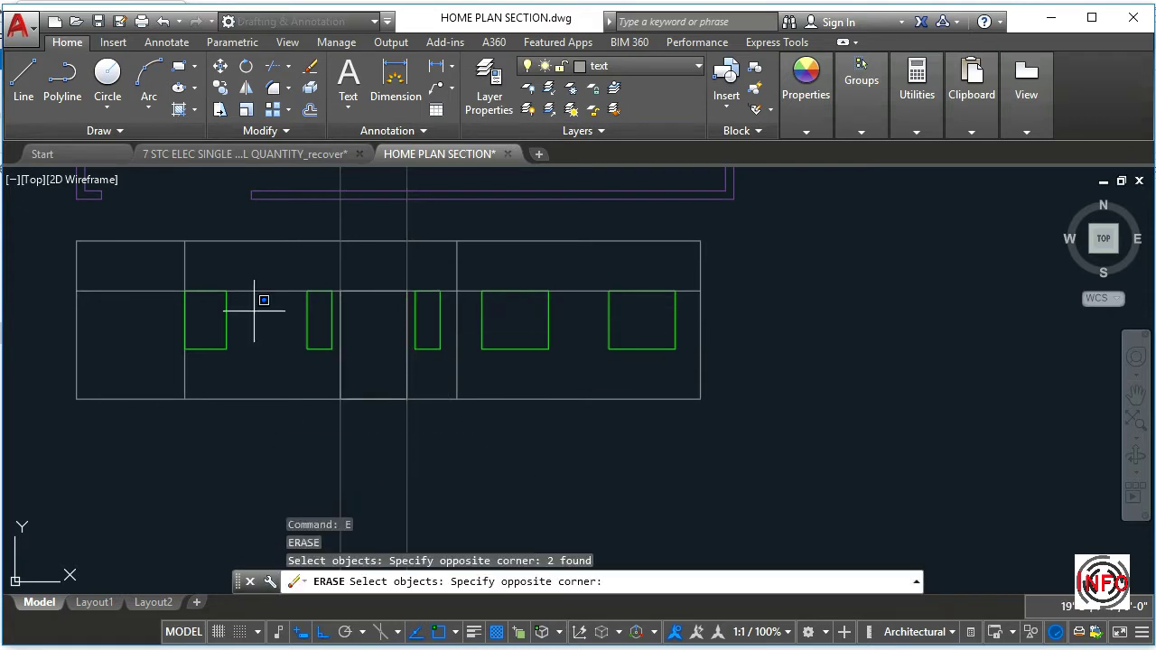
pyautogui.click(268, 287)
# Put the door rectangle in the elevation on the door layer and clear the selection
pyautogui.scroll(-3, 312, 317)
pyautogui.scroll(3, 302, 392)
pyautogui.click(295, 412)
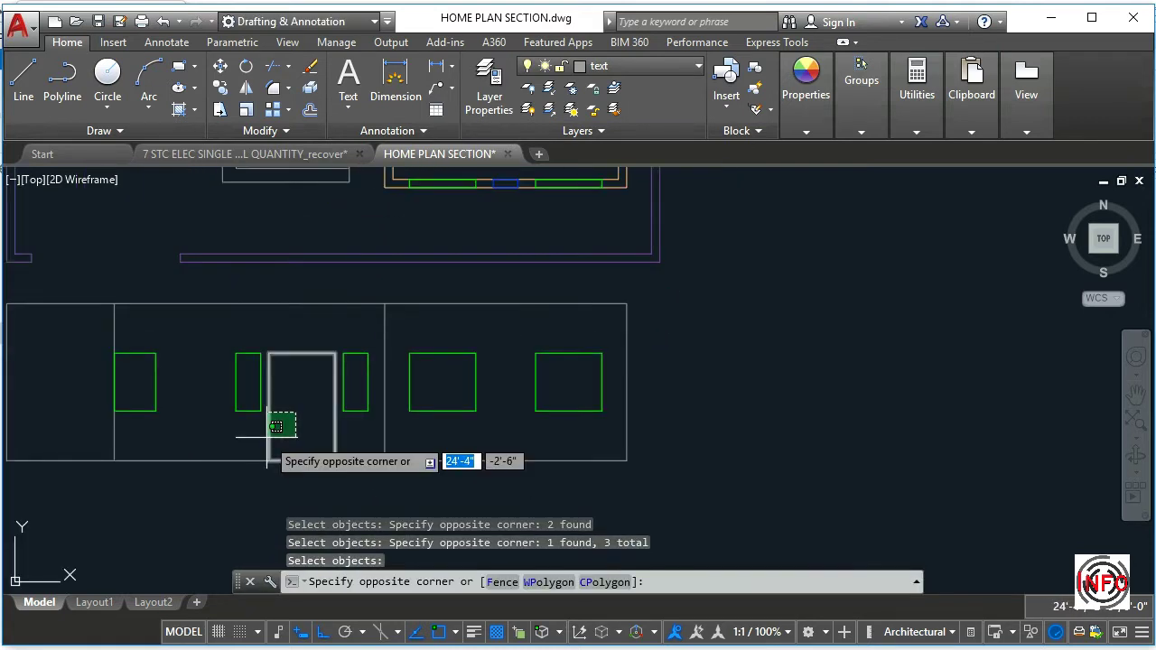
pyautogui.click(276, 426)
pyautogui.click(623, 66)
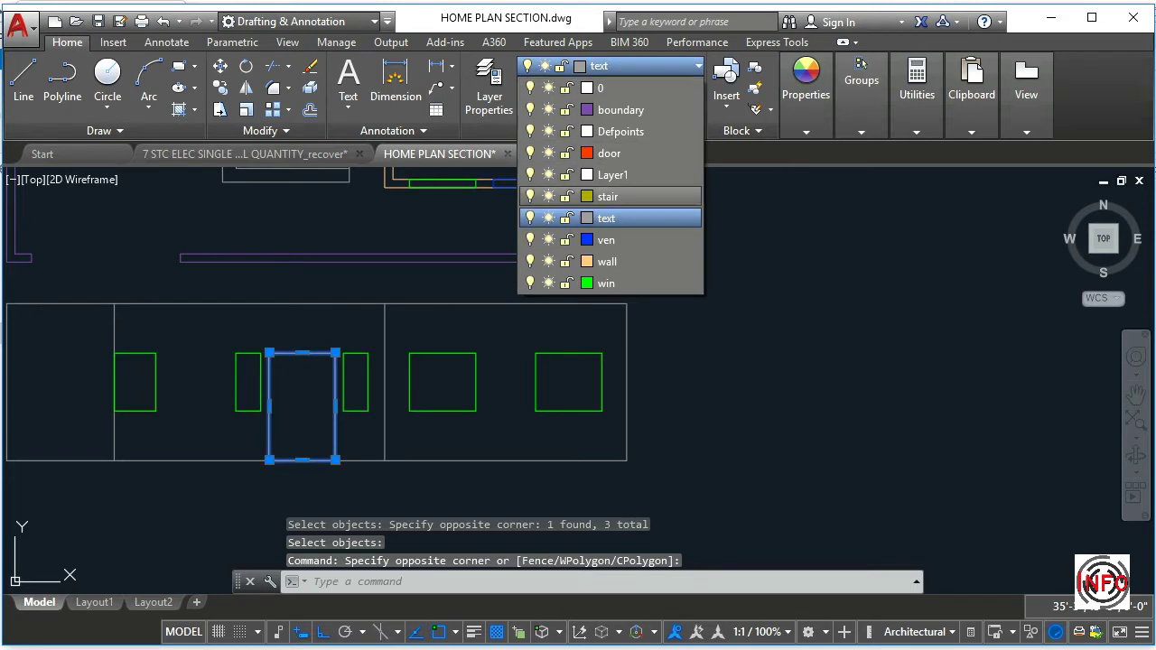
pyautogui.click(608, 153)
pyautogui.scroll(-3, 334, 379)
pyautogui.scroll(4, 326, 373)
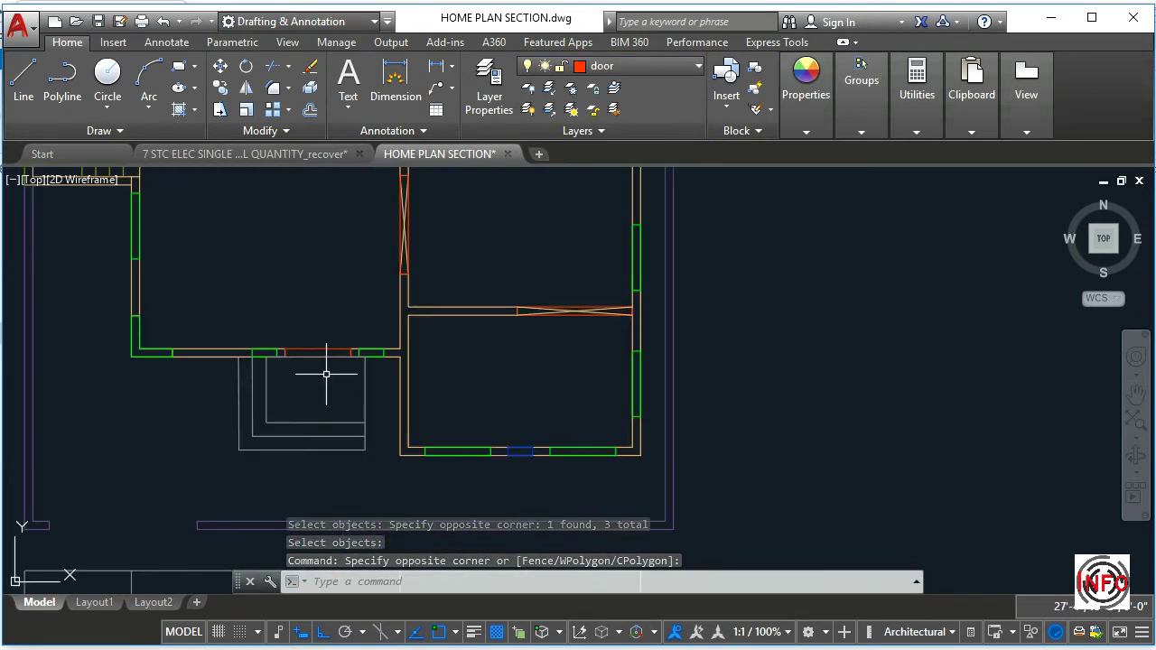
pyautogui.scroll(-2, 312, 361)
pyautogui.scroll(2, 301, 354)
pyautogui.scroll(-4, 307, 348)
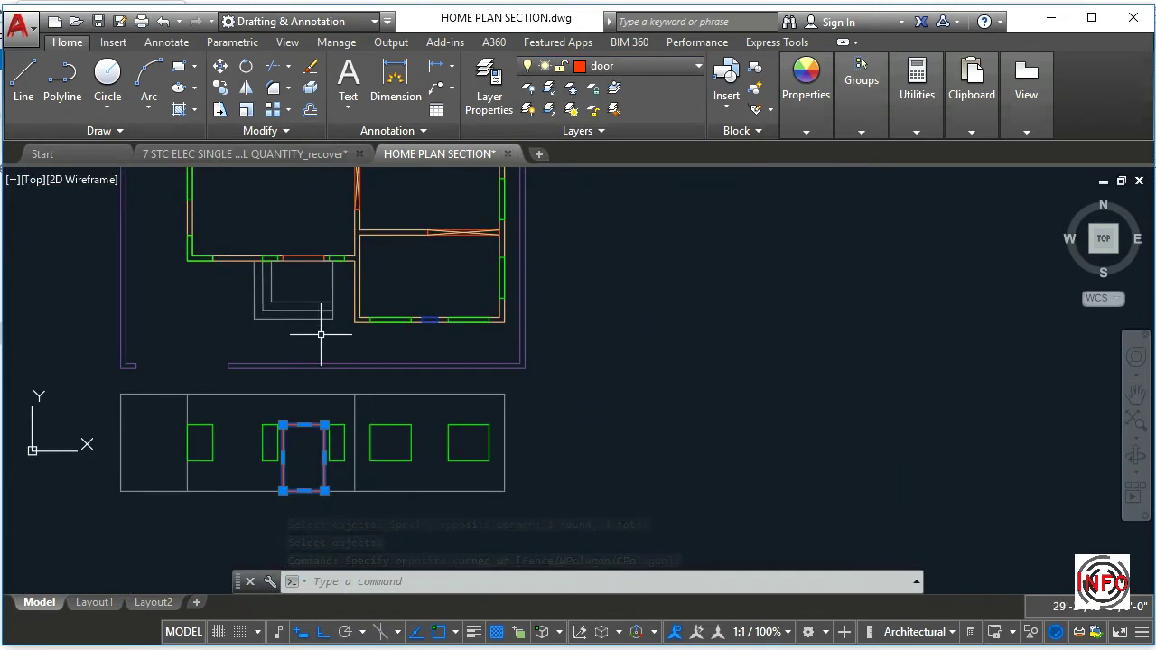
pyautogui.press('Escape')
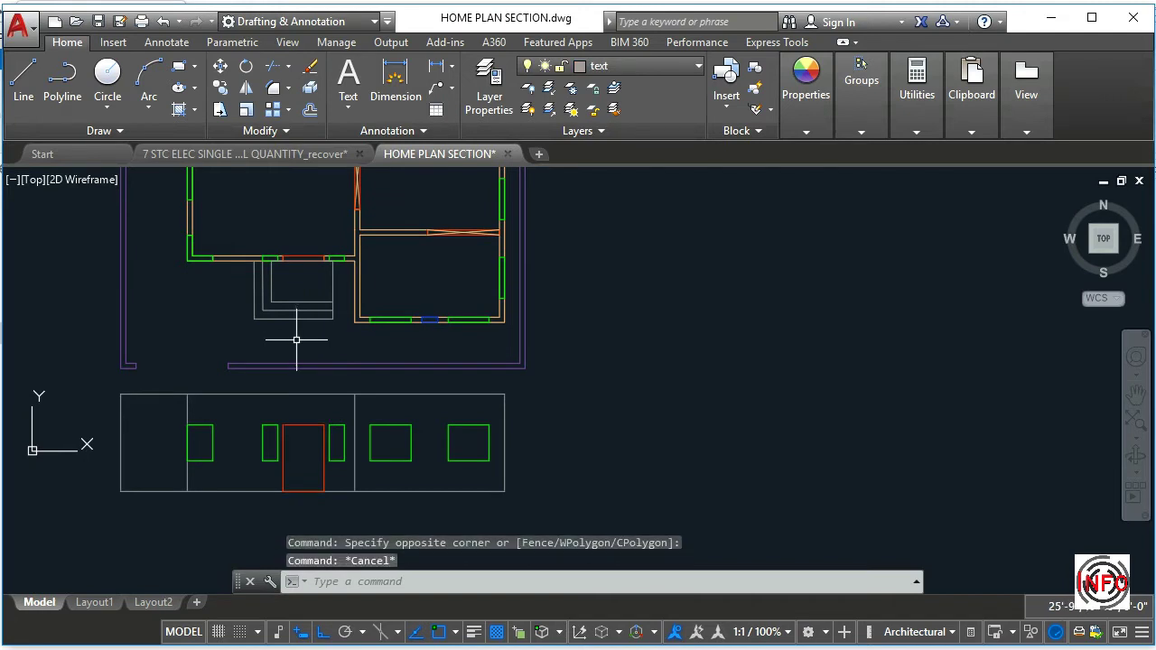
# Draw a vertical construction line through the east end of the entrance steps in the plan
pyautogui.write('XL')
pyautogui.press('Return')
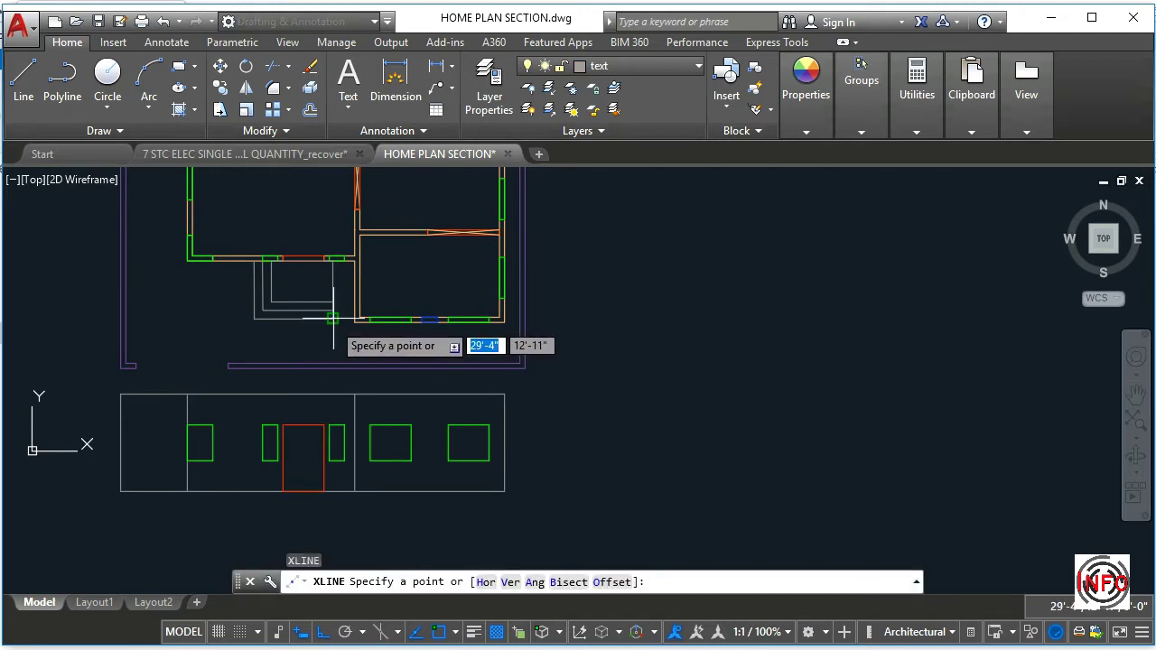
pyautogui.click(333, 318)
pyautogui.scroll(5, 335, 346)
pyautogui.click(333, 365)
pyautogui.press('Return')
# Draw vertical construction lines through the southwest corners of the innermost and middle entrance step outlines in the plan
pyautogui.press('Return')
pyautogui.moveTo(235, 347); pyautogui.dragTo(329, 423, button='middle')
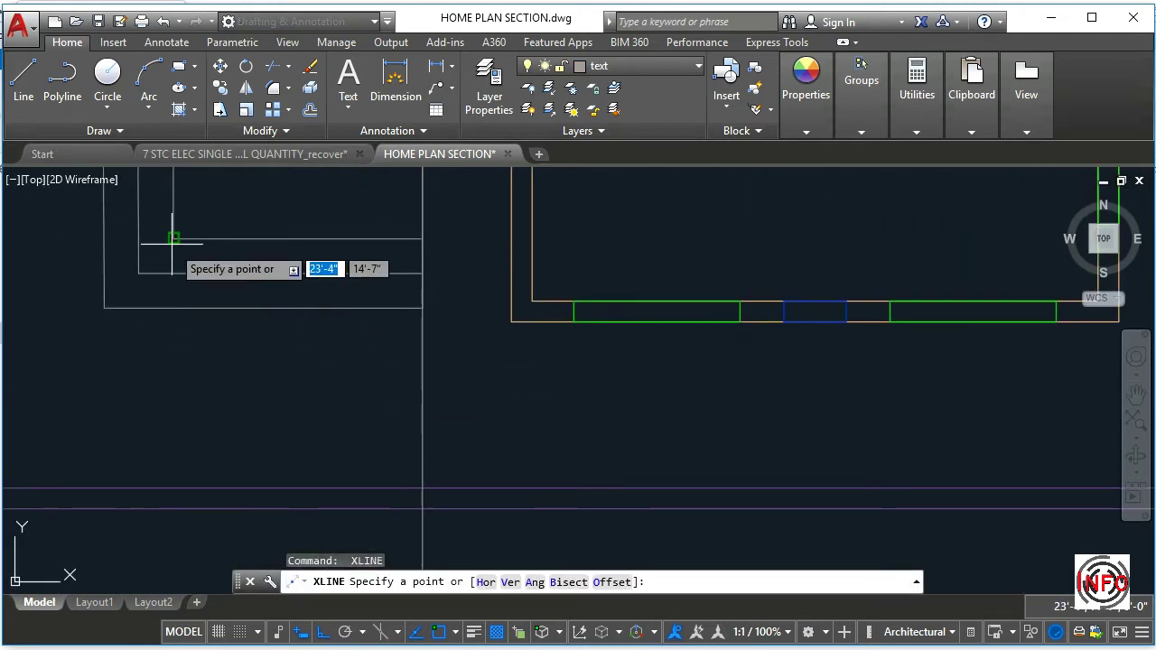
pyautogui.click(172, 238)
pyautogui.click(172, 374)
pyautogui.press('Return')
pyautogui.press('Return')
pyautogui.click(138, 273)
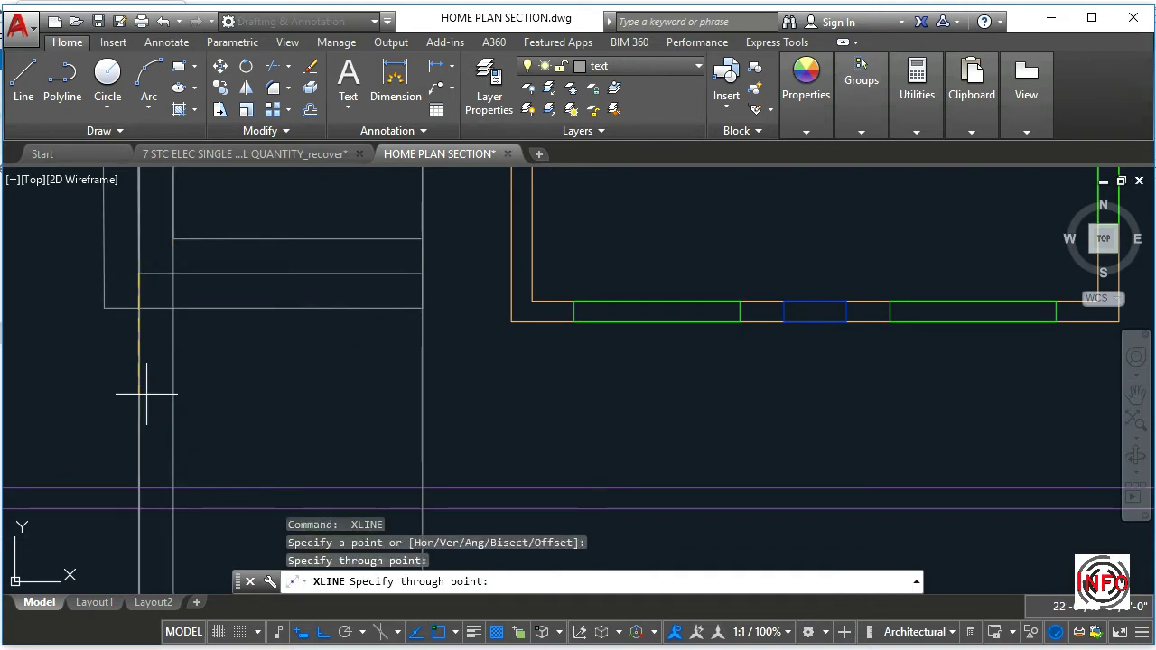
pyautogui.press('Return')
# Draw a vertical construction line through the southwest corner of the outermost entrance step outline in the plan
pyautogui.press('Return')
pyautogui.click(104, 308)
pyautogui.click(108, 415)
pyautogui.press('Return')
pyautogui.scroll(-6, 258, 377)
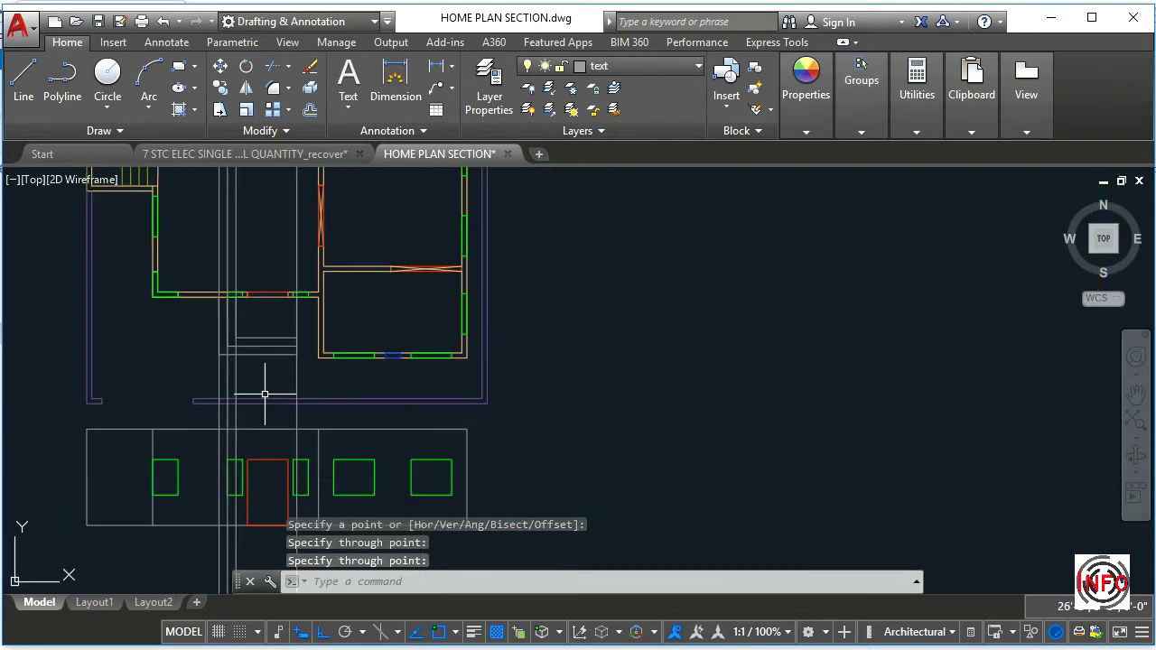
pyautogui.scroll(4, 250, 446)
pyautogui.moveTo(233, 434); pyautogui.dragTo(242, 376, button='middle')
pyautogui.press('Escape')
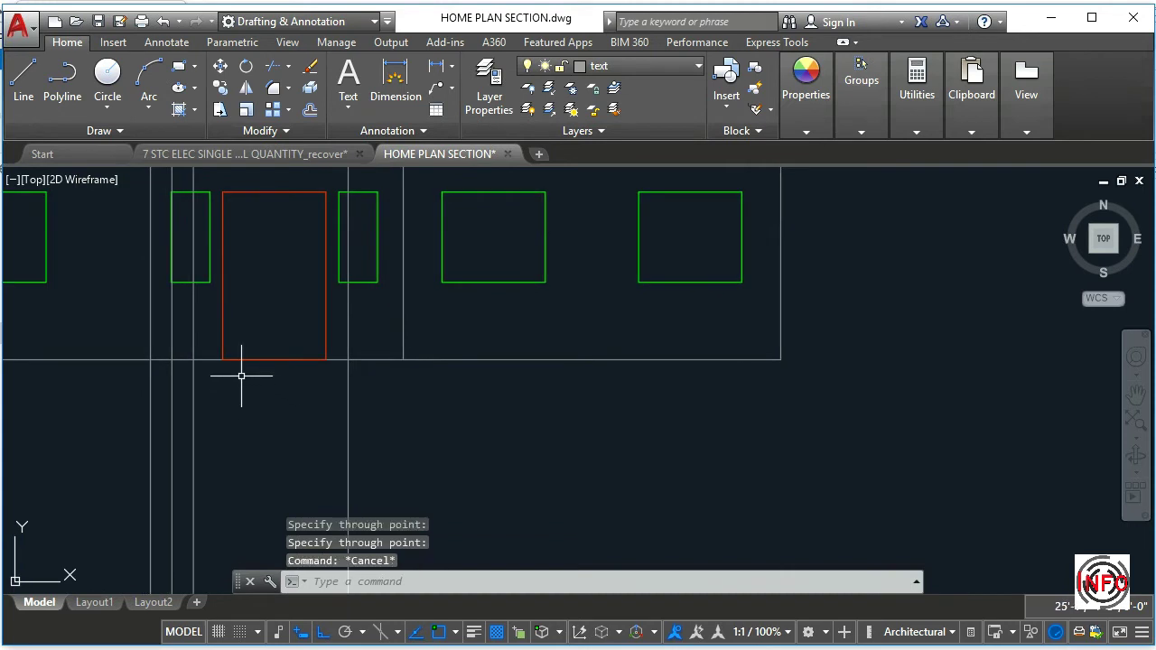
# Draw the stepped polyline down from the base line at the innermost step's construction line, with three 7" risers and two 10" treads going west
pyautogui.write('pl')
pyautogui.press('Return')
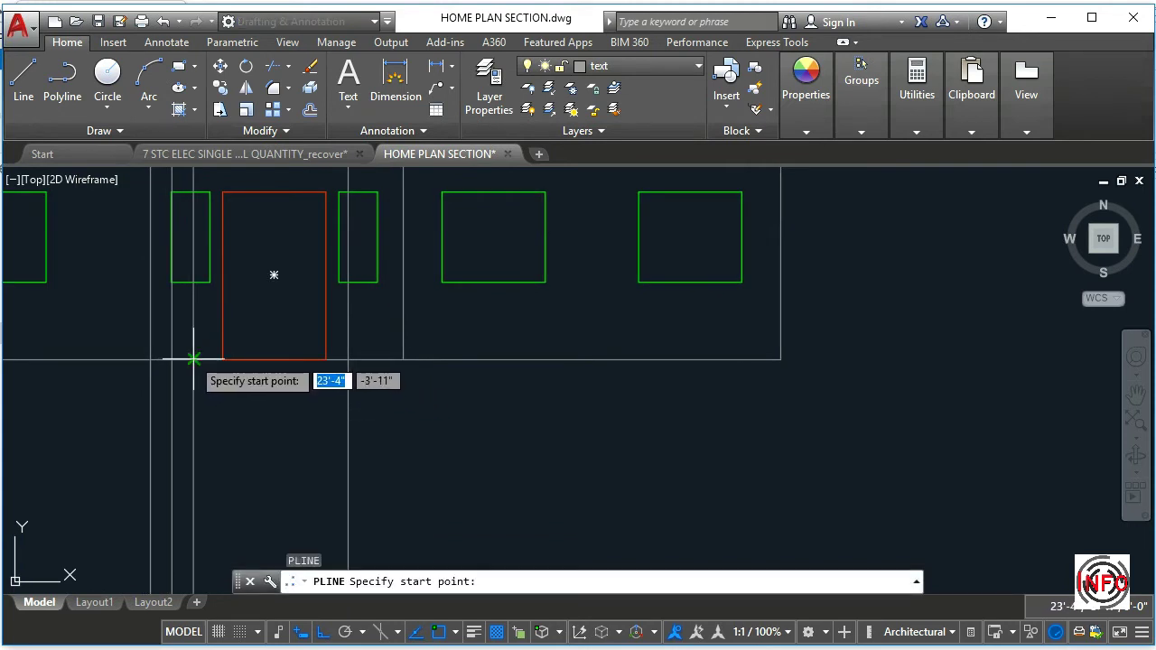
pyautogui.click(194, 360)
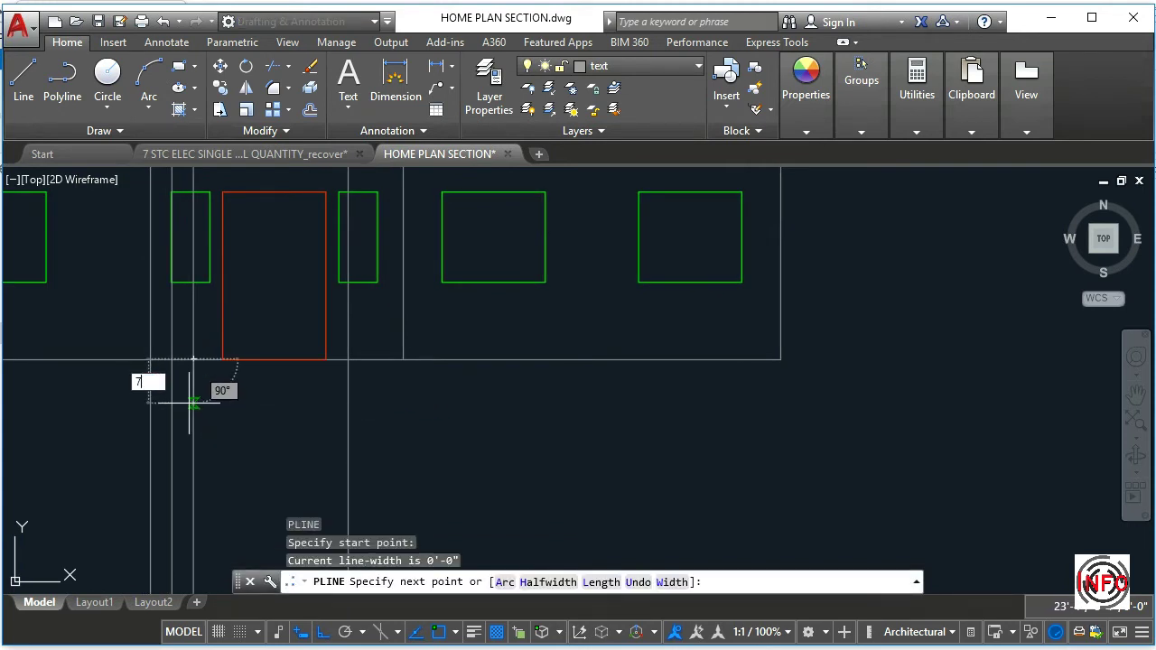
pyautogui.write('7')
pyautogui.press('Return')
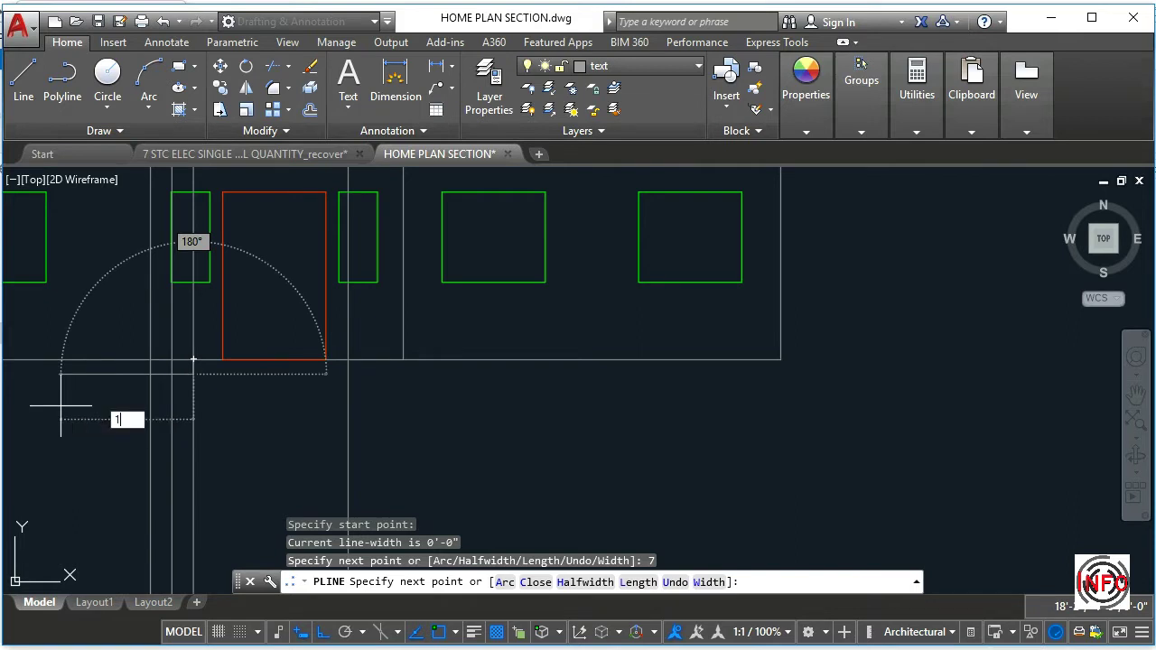
pyautogui.write('10')
pyautogui.press('Return')
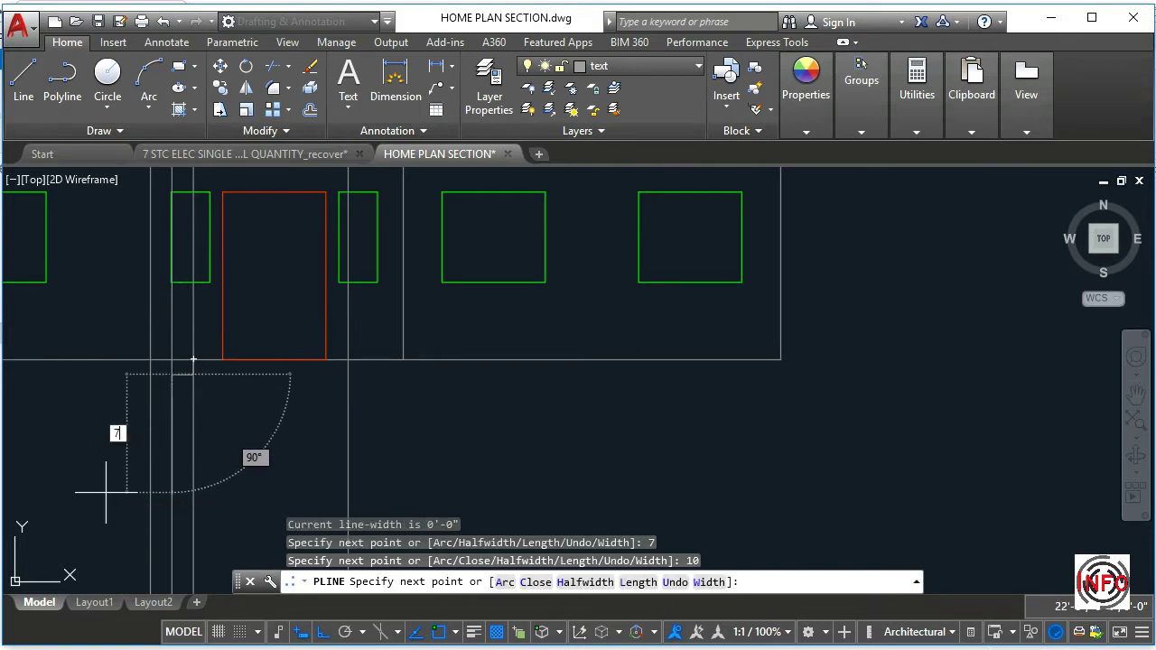
pyautogui.press('Return')
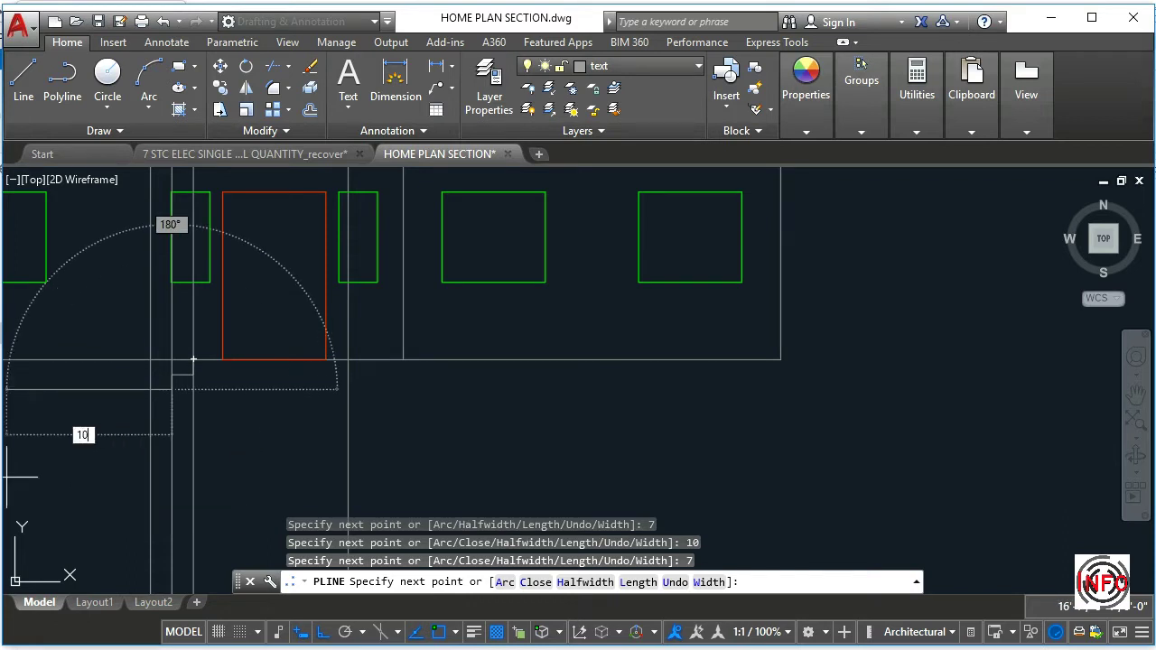
pyautogui.write('10')
pyautogui.press('Return')
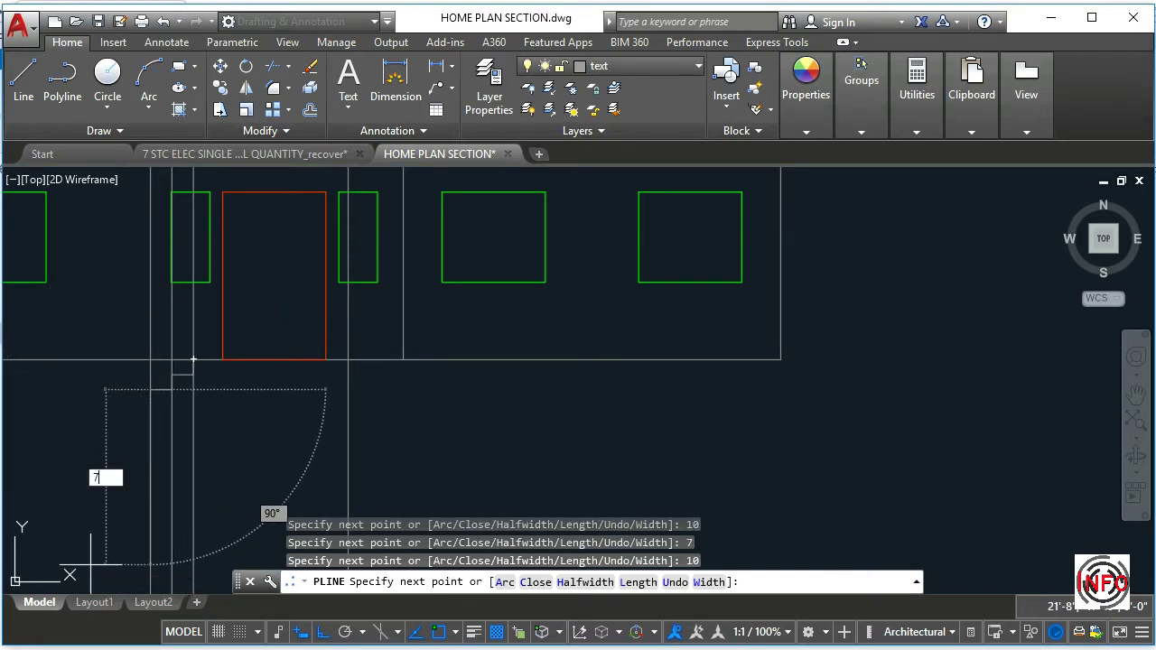
pyautogui.press('Return')
pyautogui.scroll(-2, 289, 408)
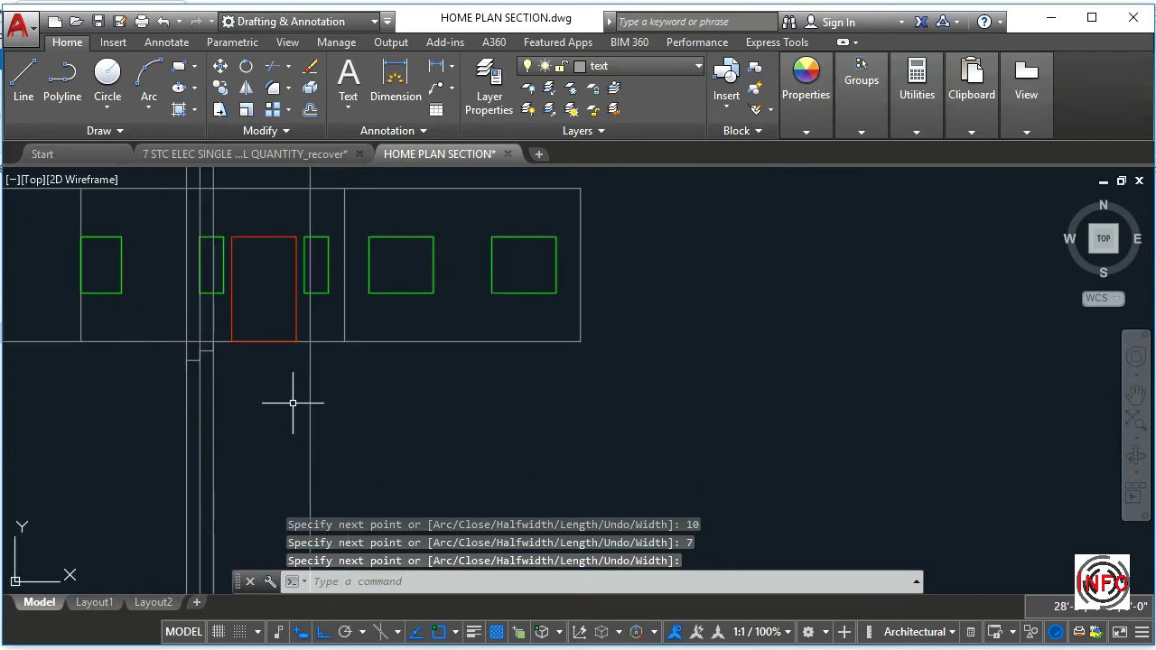
# Draw a polyline from the base line at the steps' east construction line 21" down, then west to beyond the stepped profile
pyautogui.write('pl')
pyautogui.press('Return')
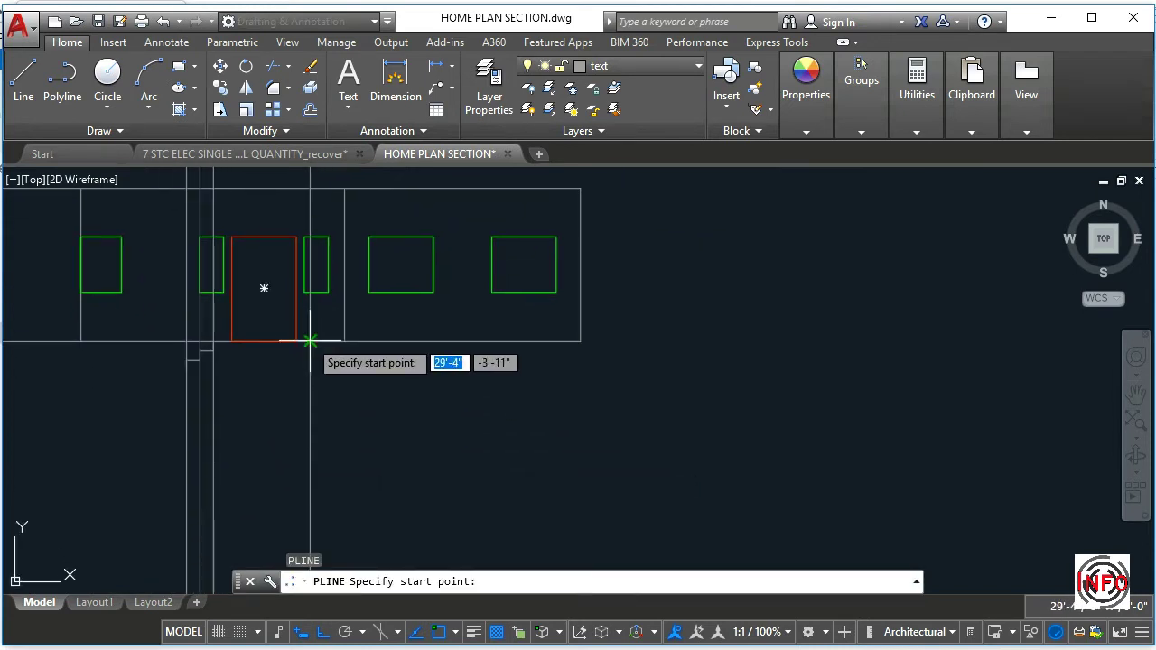
pyautogui.click(310, 340)
pyautogui.write('21')
pyautogui.press('Return')
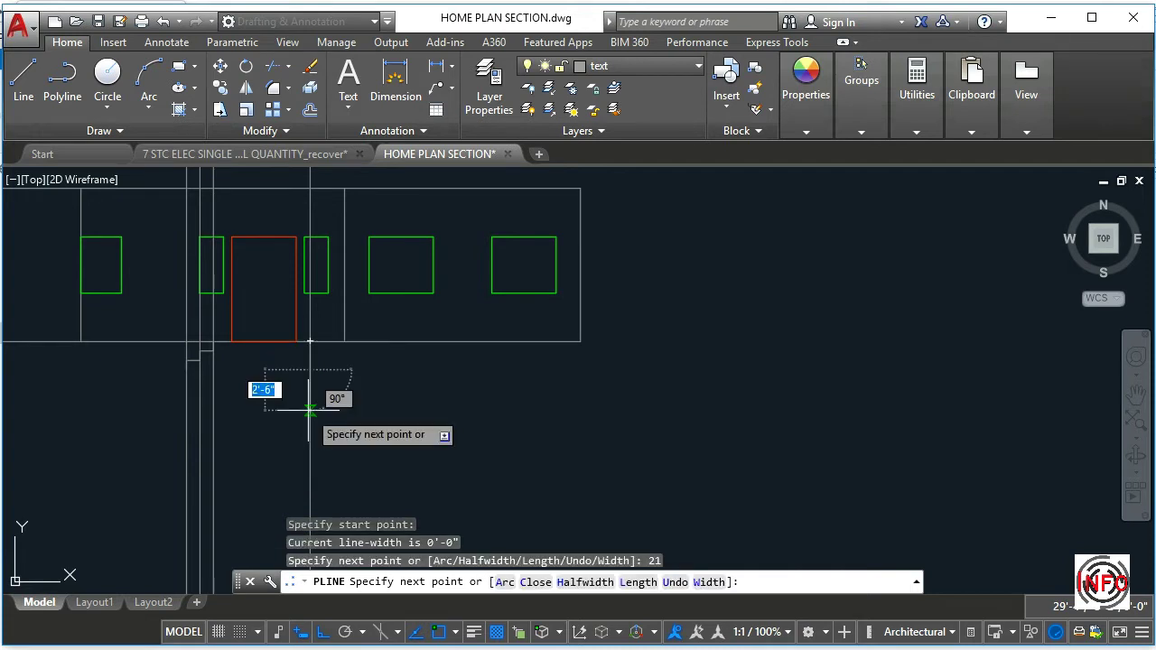
pyautogui.click(101, 412)
pyautogui.press('Escape')
# Erase the four vertical construction lines of the entrance steps
pyautogui.write('e')
pyautogui.press('Return')
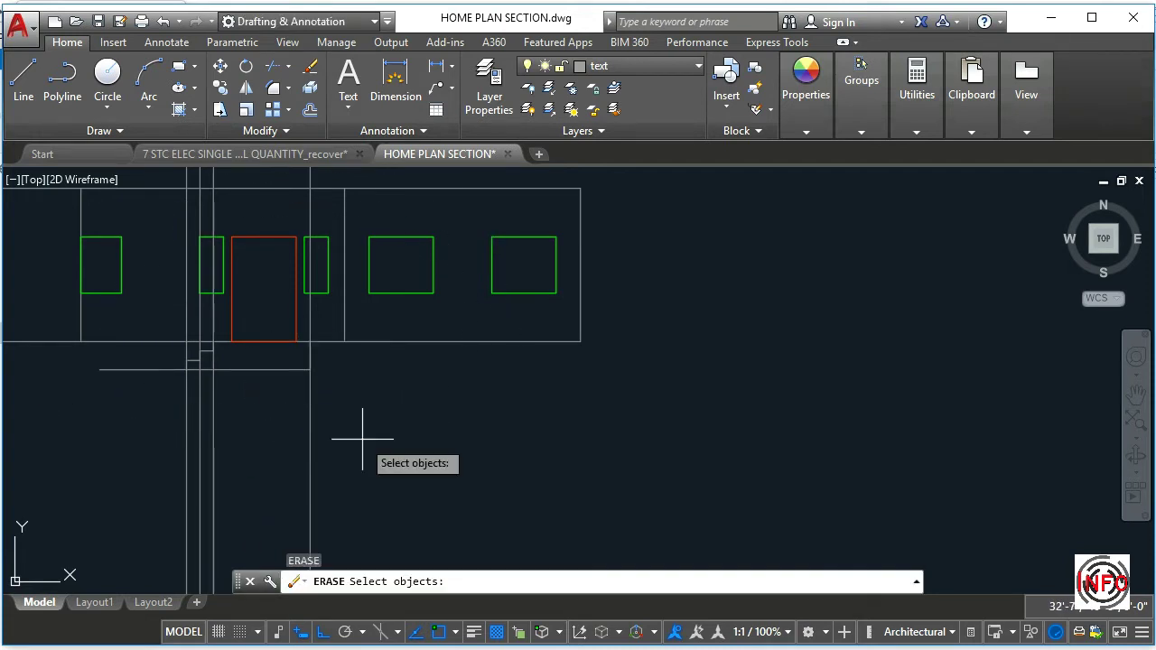
pyautogui.moveTo(343, 446); pyautogui.dragTo(117, 446)
pyautogui.press('Return')
pyautogui.press('Escape')
# Shorten the steps' base polyline by stretching its west end to the foot of the stepped profile
pyautogui.click(152, 370)
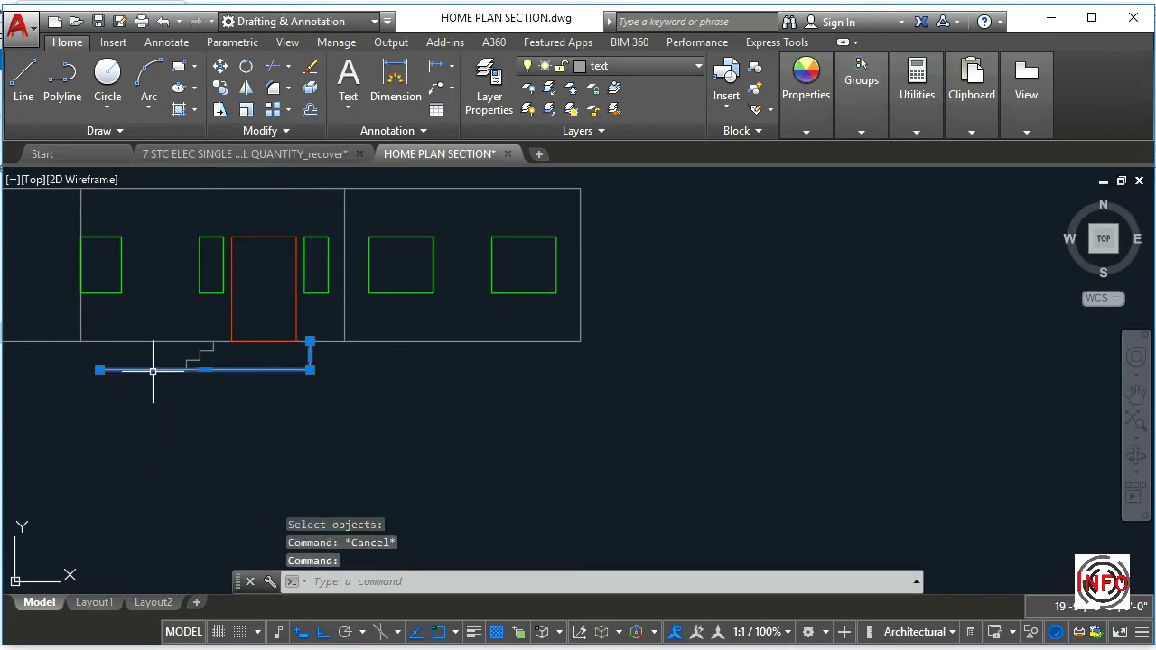
pyautogui.click(94, 370)
pyautogui.click(126, 382)
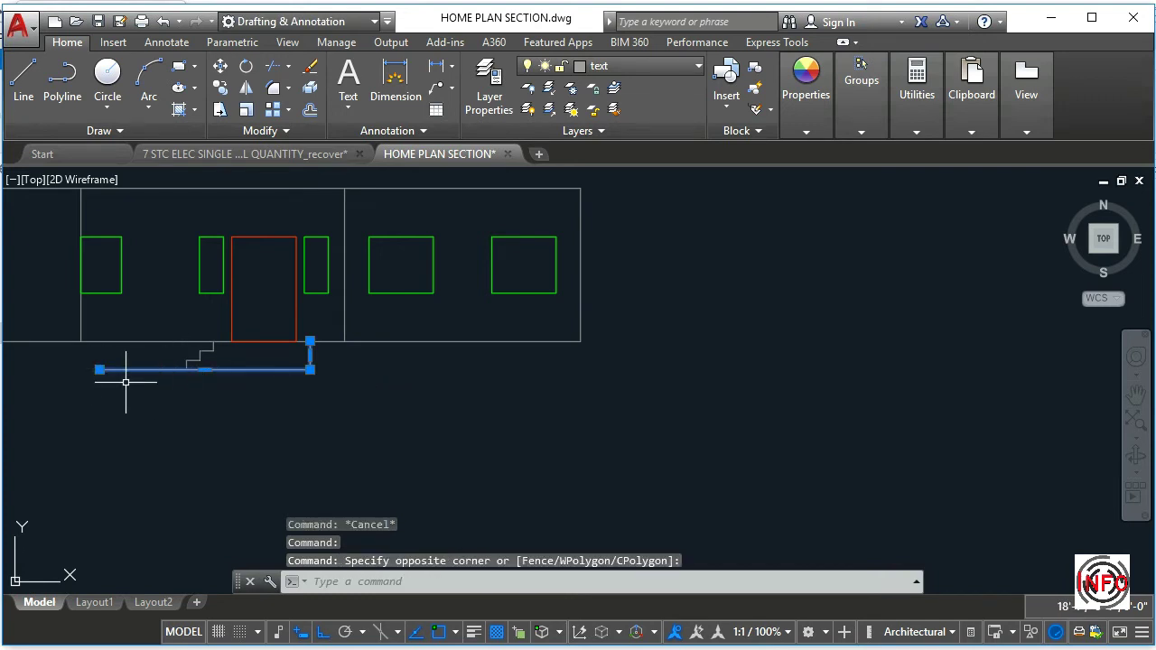
pyautogui.click(99, 369)
pyautogui.press('Escape')
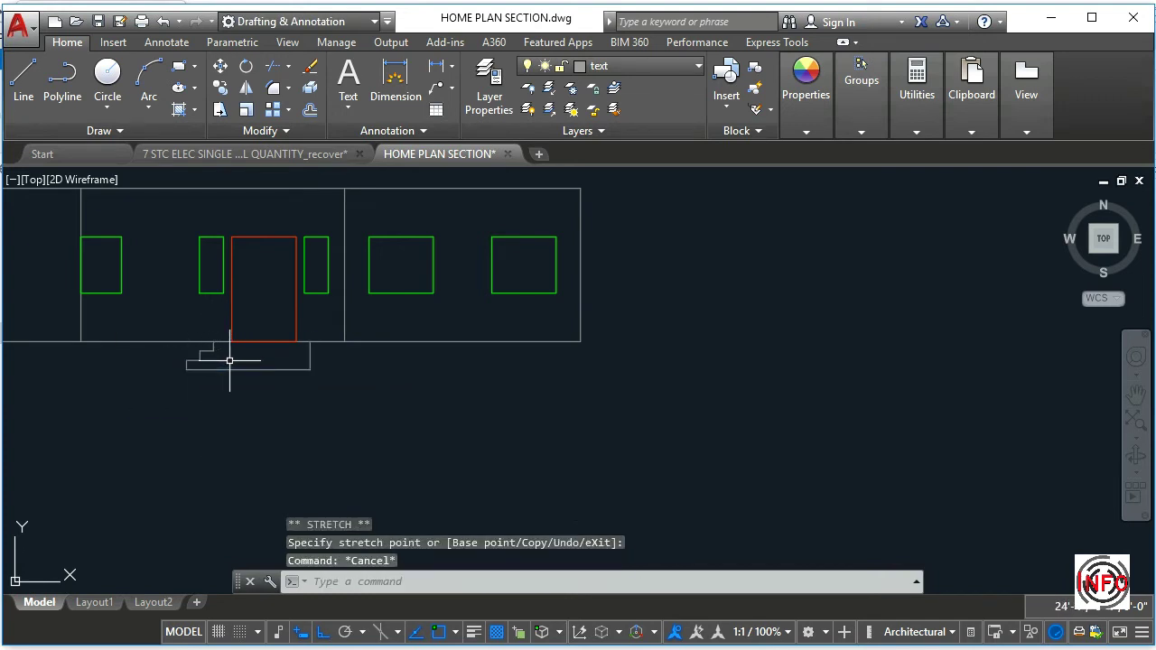
pyautogui.press('Escape')
# Draw two horizontal tread lines from the stepped profile's inner corners to the east edge of the entrance steps
pyautogui.scroll(4, 225, 364)
pyautogui.write('l')
pyautogui.press('Return')
pyautogui.click(168, 346)
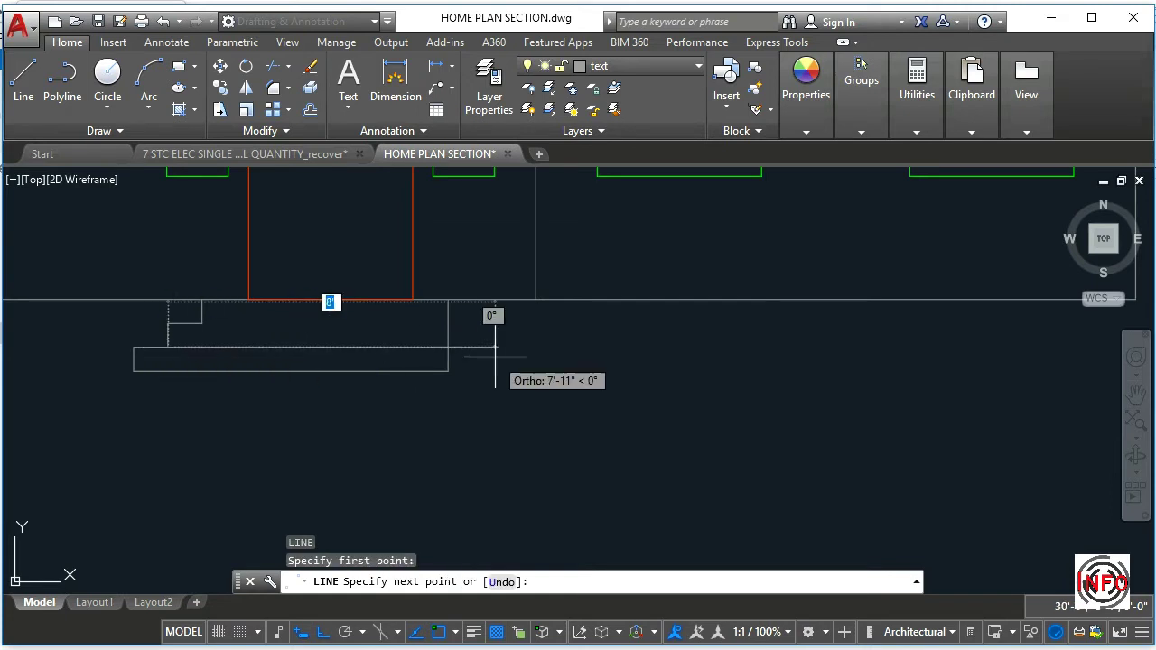
pyautogui.click(447, 346)
pyautogui.press('Return')
pyautogui.press('Return')
pyautogui.click(202, 322)
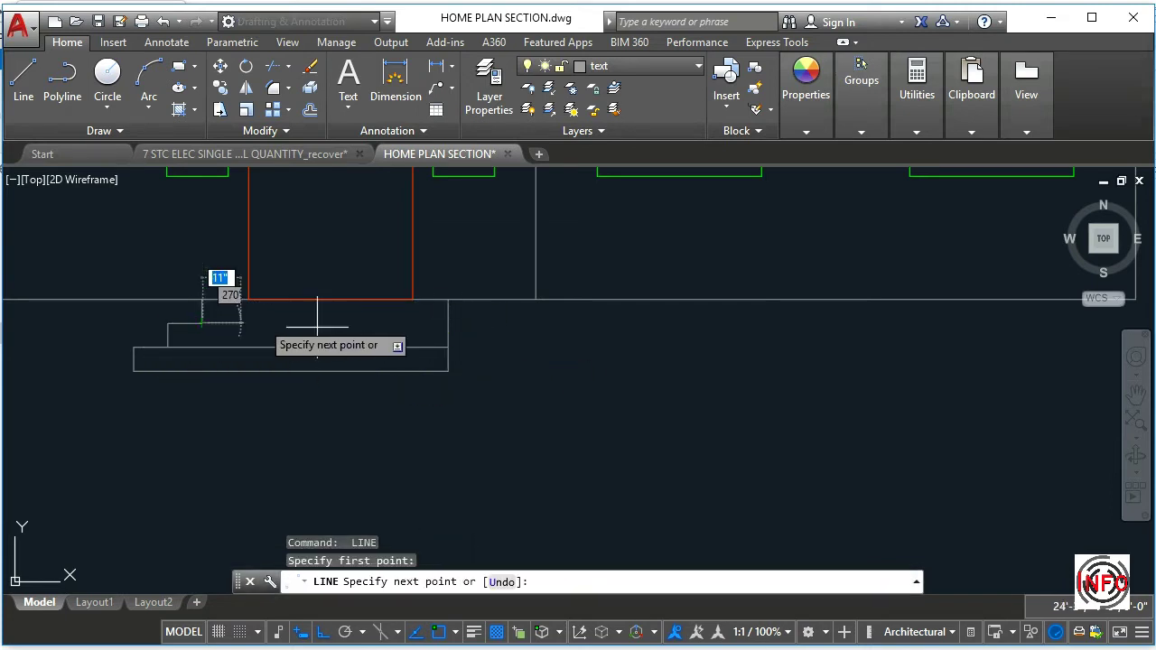
pyautogui.click(447, 322)
pyautogui.press('Return')
# Draw a horizontal ground line from the foot of the entrance steps west past the house's west wall
pyautogui.scroll(-4, 320, 392)
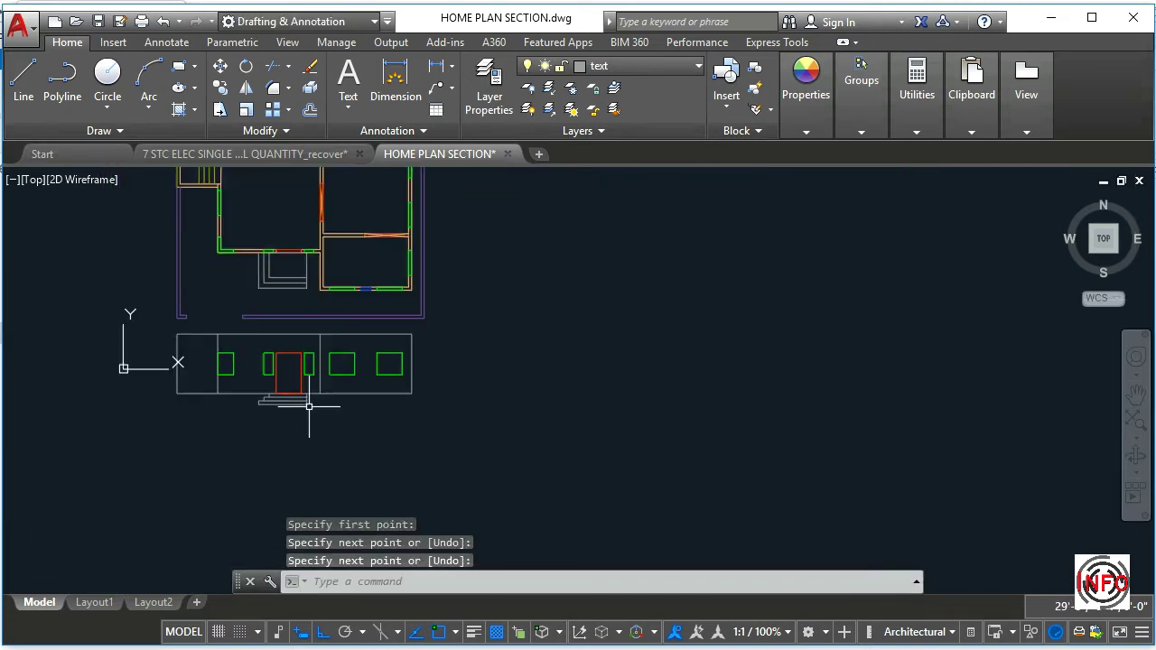
pyautogui.scroll(3, 274, 294)
pyautogui.scroll(-4, 274, 295)
pyautogui.moveTo(241, 308); pyautogui.dragTo(237, 332, button='middle')
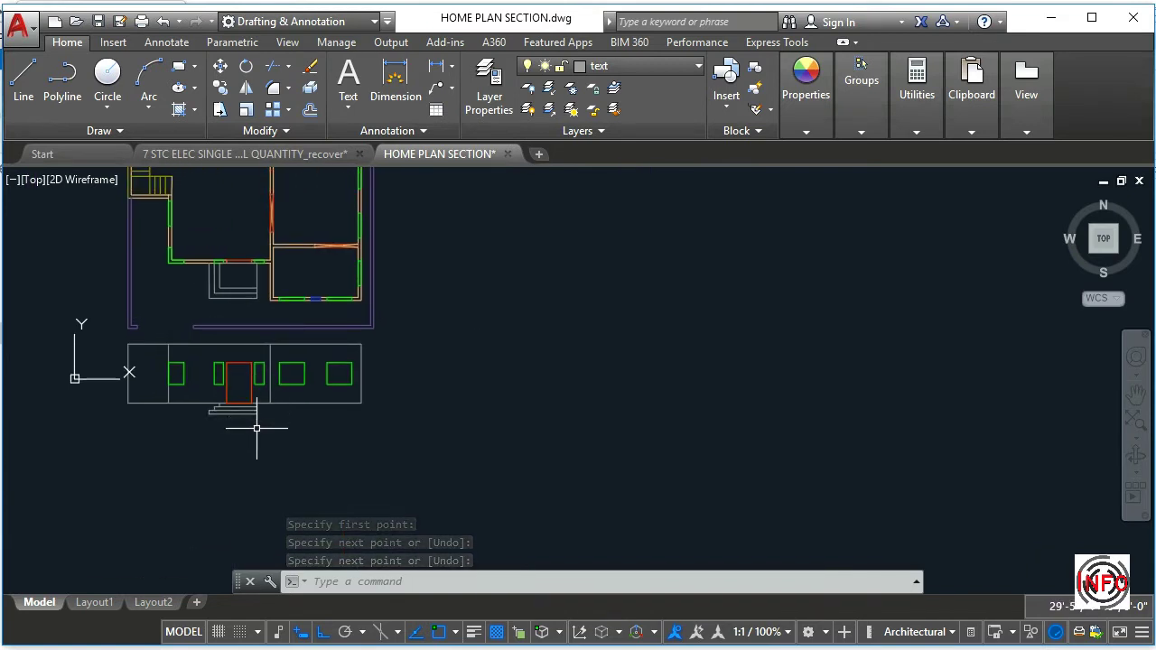
pyautogui.press('Escape')
pyautogui.press('Escape')
pyautogui.write('l')
pyautogui.press('Return')
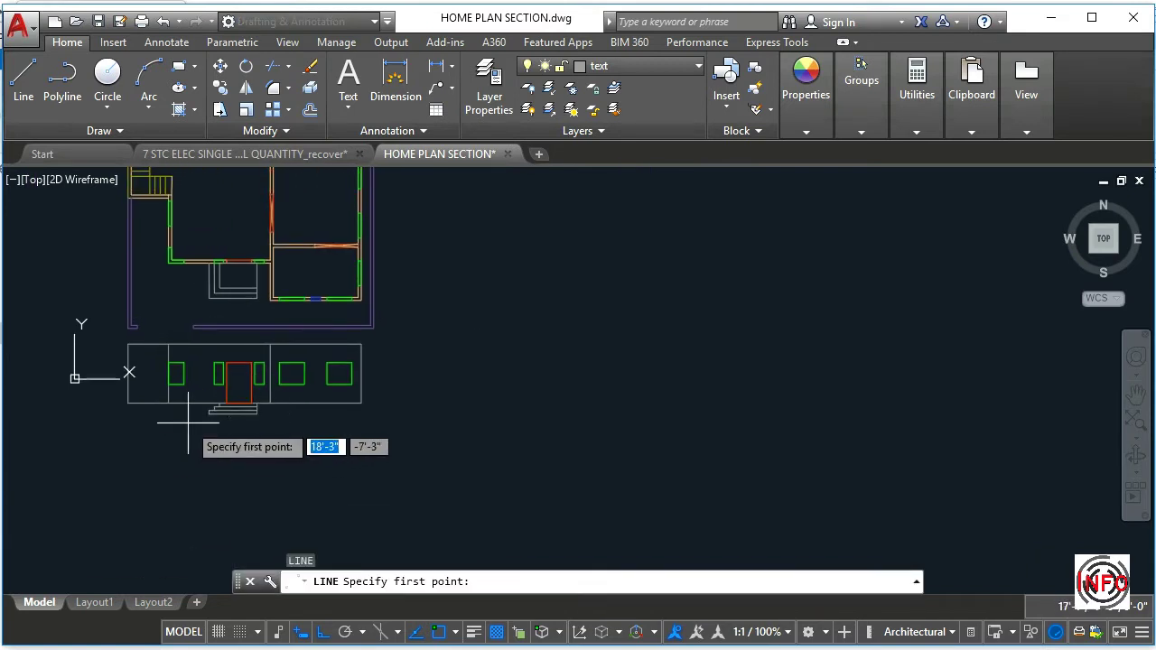
pyautogui.click(205, 413)
pyautogui.click(105, 413)
pyautogui.press('Escape')
# Stretch the ground line's east end past the house's east wall
pyautogui.click(166, 416)
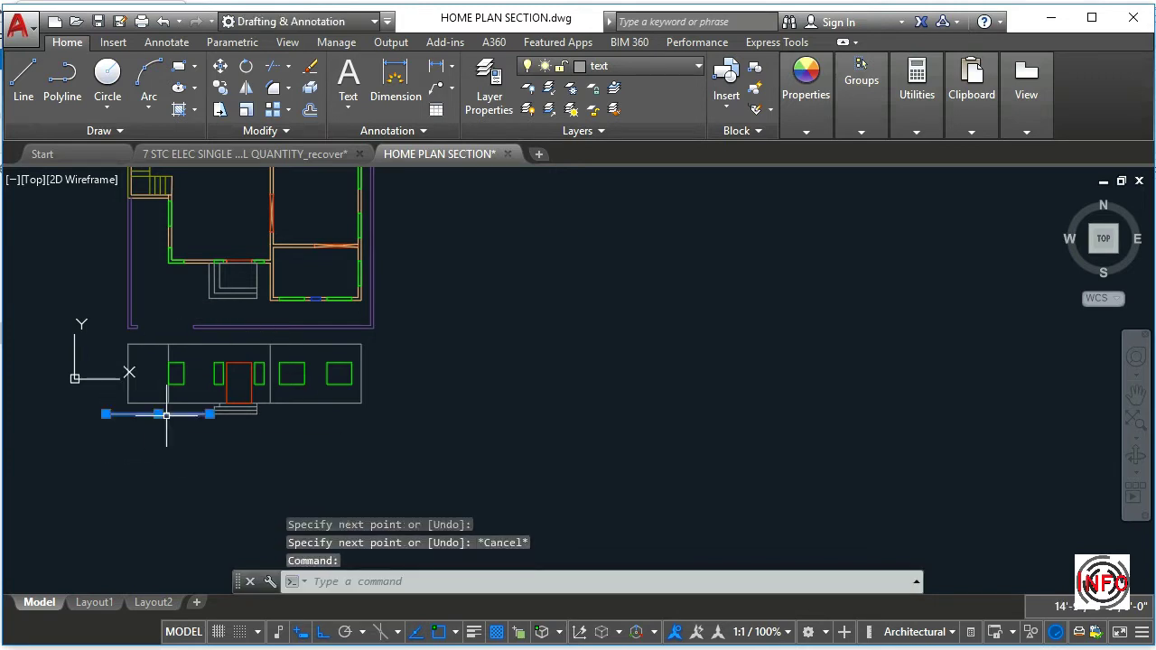
pyautogui.click(209, 413)
pyautogui.click(444, 414)
pyautogui.press('Escape')
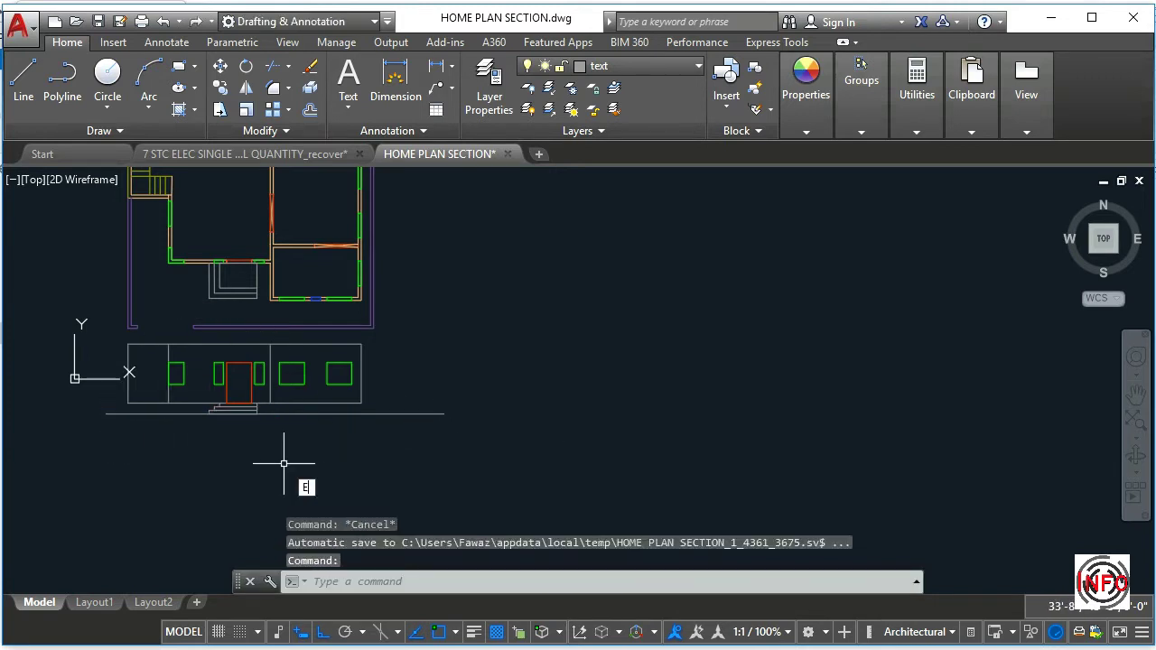
# Extend the four vertical wall lines of the elevation down to the ground line
pyautogui.write('ex')
pyautogui.press('Return')
pyautogui.press('Return')
pyautogui.scroll(2, 116, 398)
pyautogui.click(136, 397)
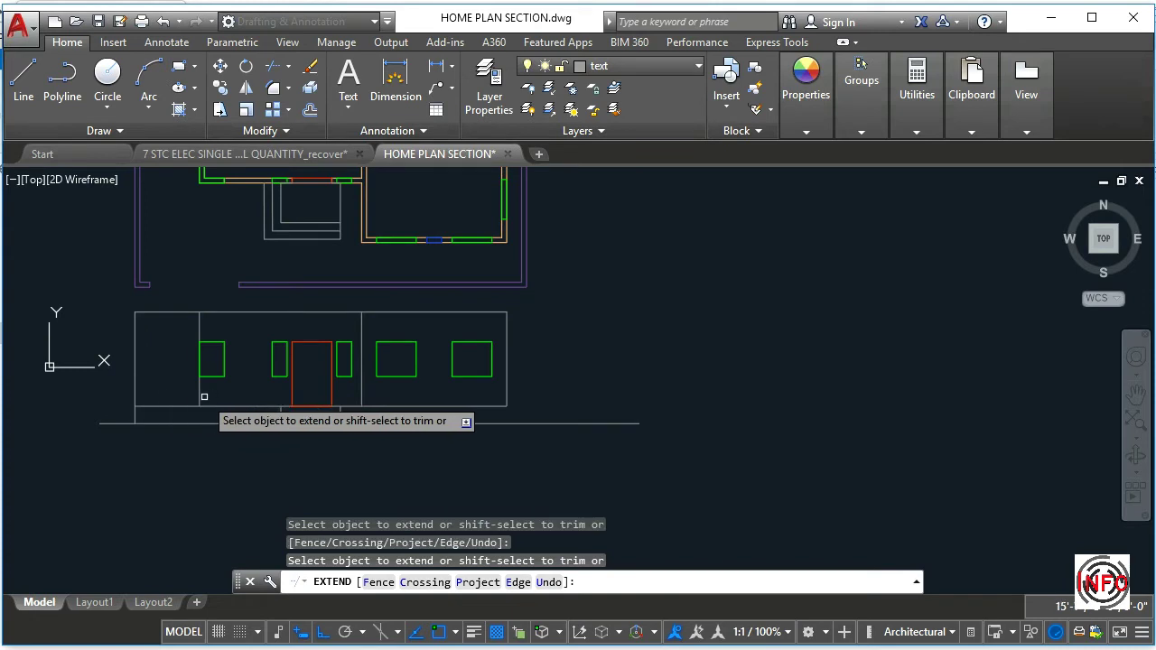
pyautogui.click(362, 397)
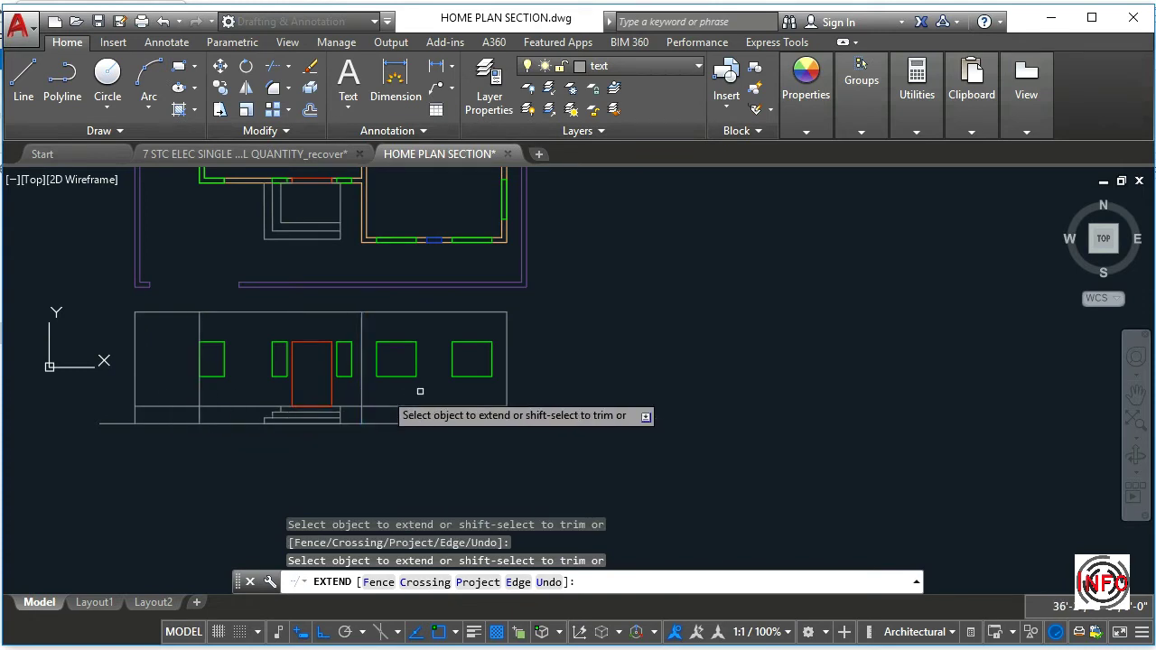
pyautogui.click(506, 391)
pyautogui.press('Escape')
pyautogui.press('Escape')
pyautogui.press('Escape')
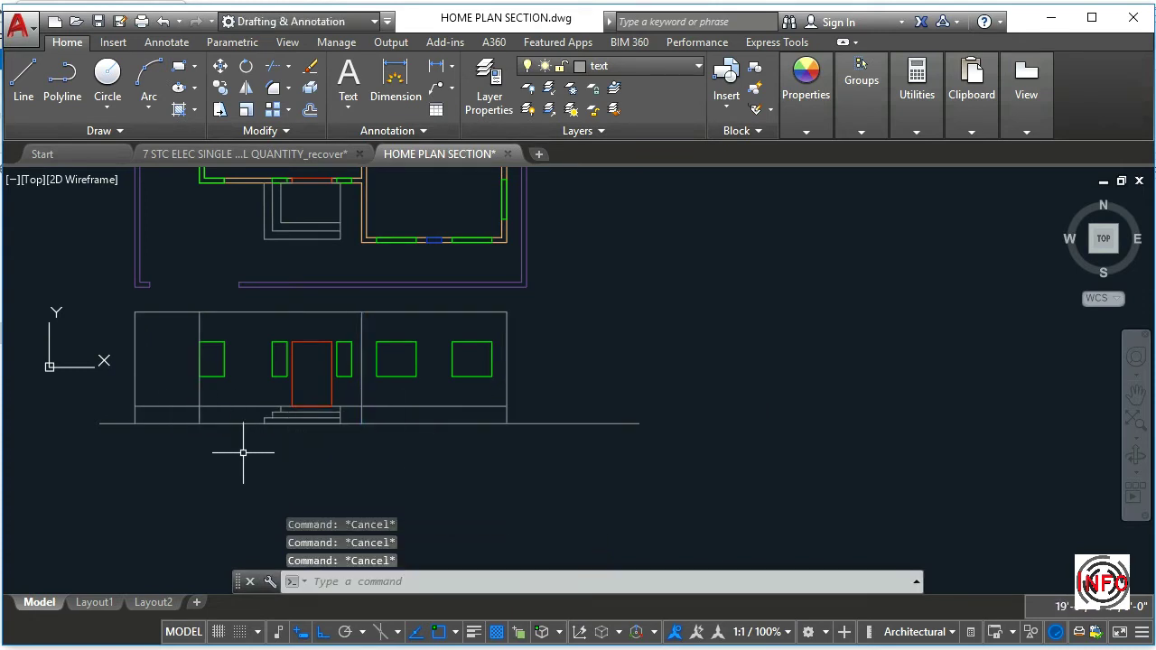
pyautogui.write('e')
pyautogui.press('Return')
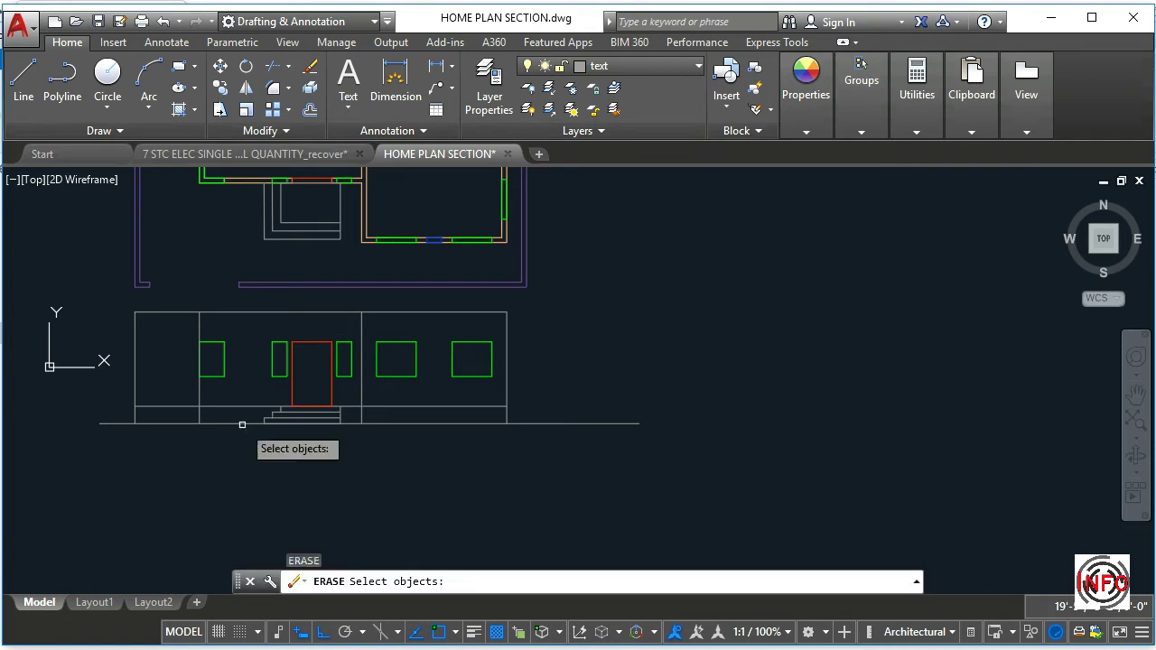
pyautogui.press('Escape')
# Move the whole elevation, including steps and ground line, slightly straight down from the floor plan
pyautogui.scroll(-4, 261, 435)
pyautogui.scroll(2, 299, 461)
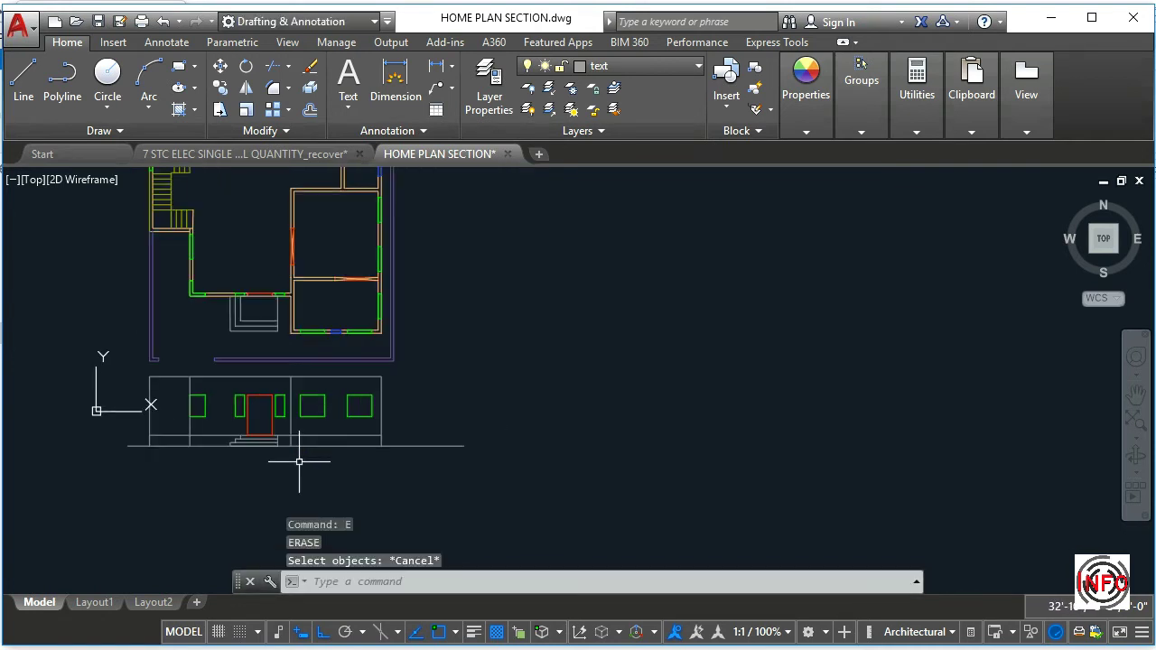
pyautogui.moveTo(297, 455)
pyautogui.mouseDown(button='middle')
pyautogui.moveTo(296, 471)
pyautogui.moveTo(330, 476)
pyautogui.mouseUp(button='middle')
pyautogui.scroll(2, 328, 413)
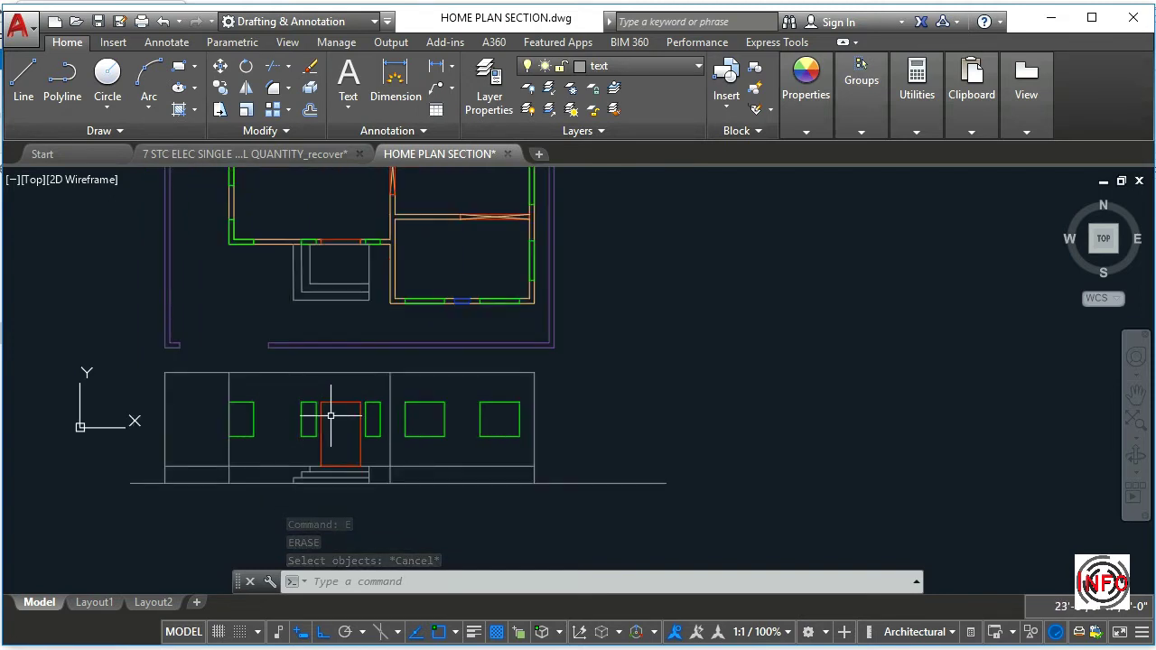
pyautogui.press('Escape')
pyautogui.write('m')
pyautogui.press('Return')
pyautogui.click(619, 497)
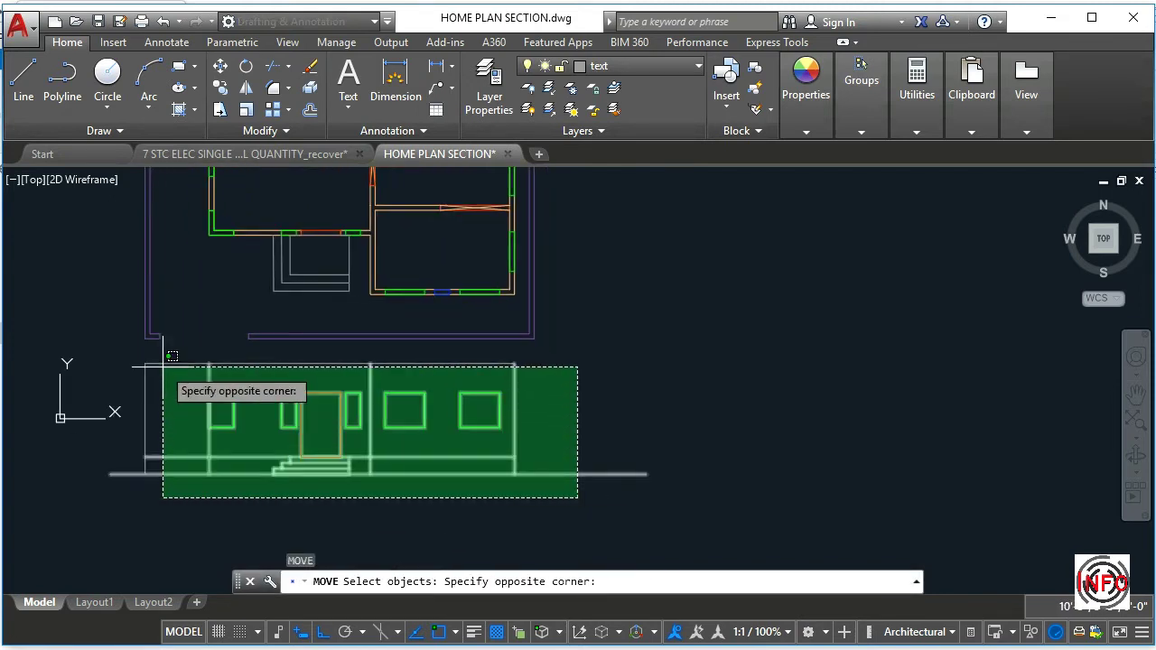
pyautogui.click(145, 375)
pyautogui.press('Return')
pyautogui.click(643, 368)
pyautogui.click(643, 375)
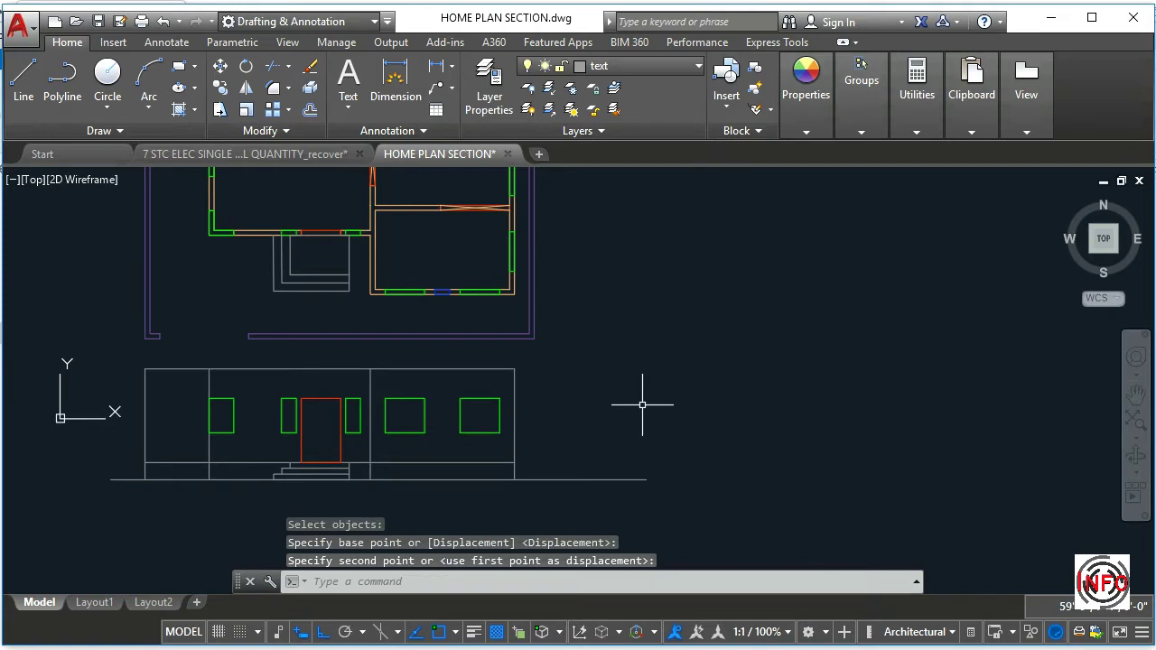
# Move the whole elevation again, farther straight down, to widen the gap below the plan's boundary wall
pyautogui.press('Return')
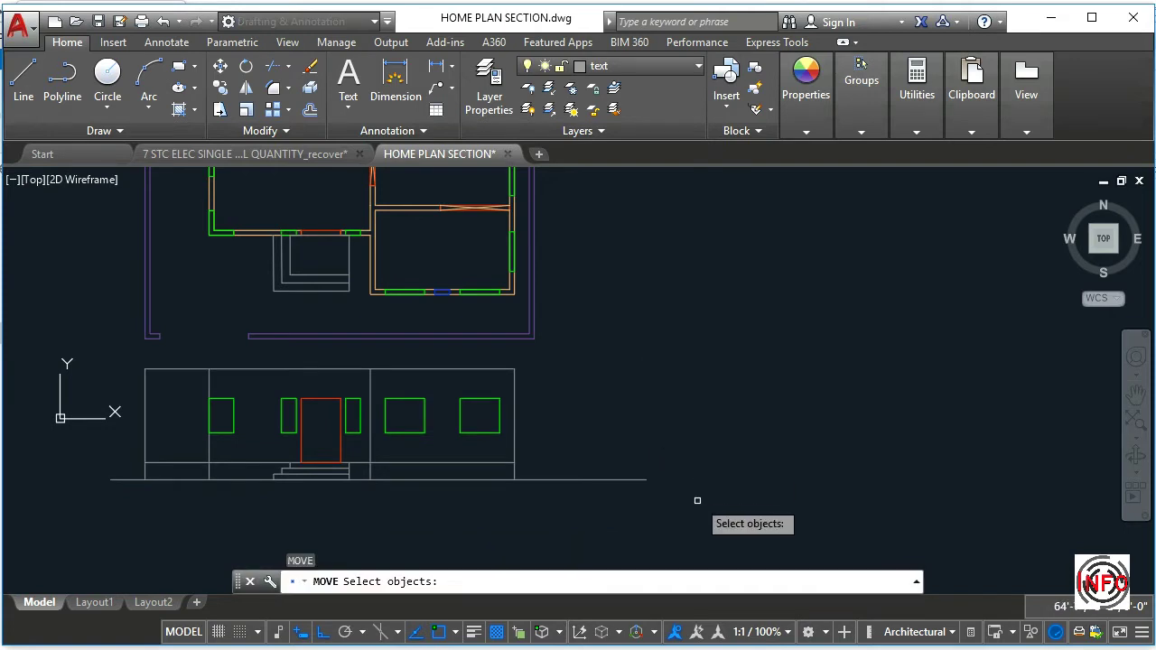
pyautogui.click(692, 497)
pyautogui.click(140, 379)
pyautogui.press('Return')
pyautogui.click(809, 331)
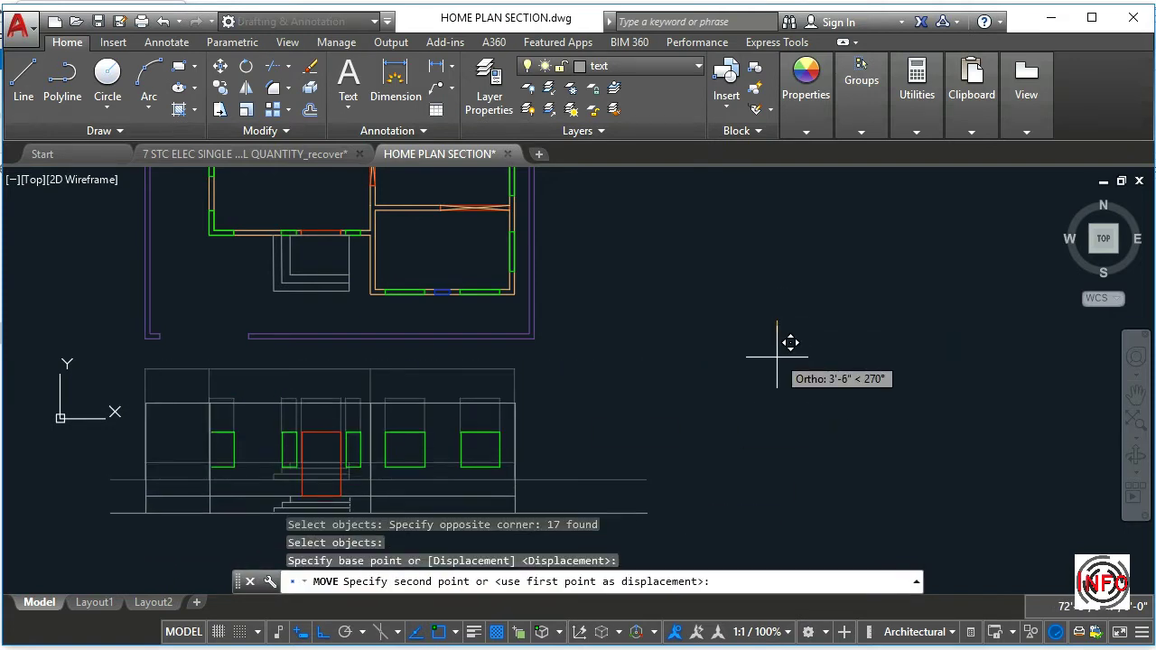
pyautogui.click(756, 370)
pyautogui.scroll(-3, 632, 443)
pyautogui.press('Escape')
pyautogui.press('Escape')
pyautogui.press('Escape')
# Offset the elevation's top horizontal line 9" upward for the slab thickness
pyautogui.scroll(2, 403, 459)
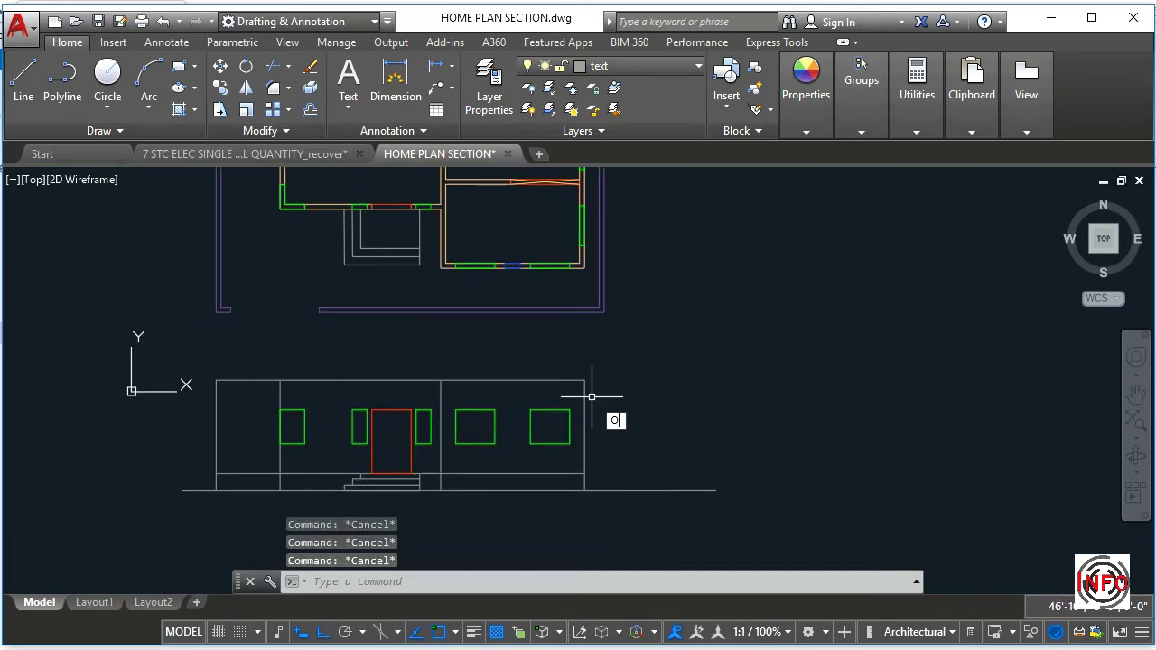
pyautogui.press('Return')
pyautogui.write('9')
pyautogui.press('Return')
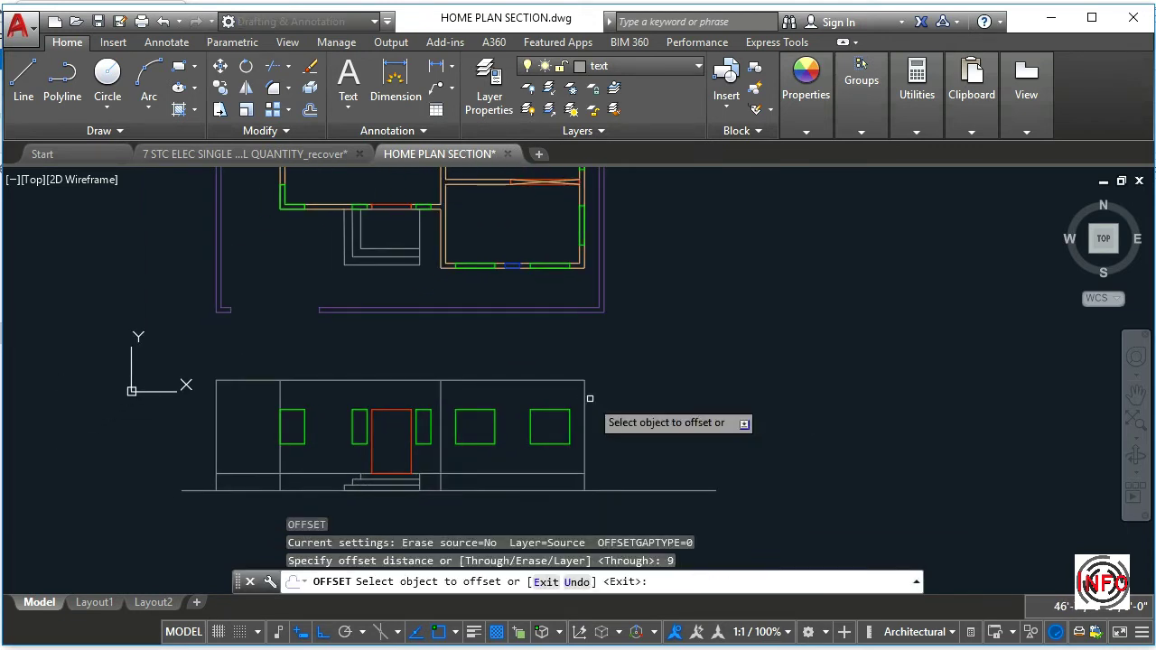
pyautogui.click(531, 381)
pyautogui.click(506, 362)
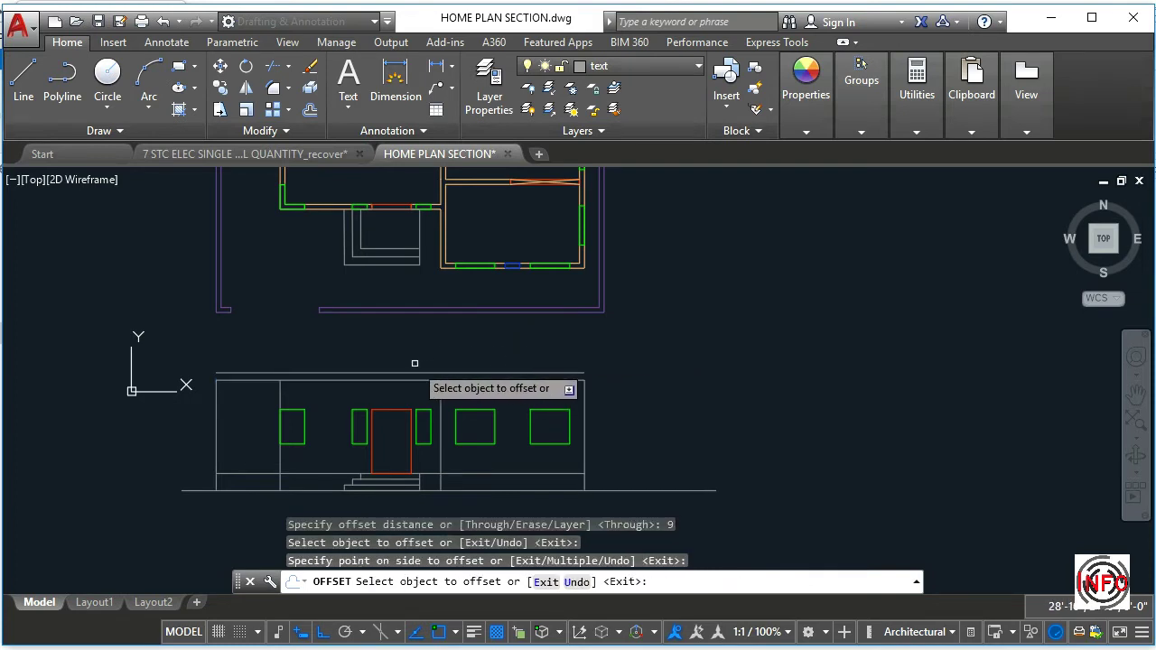
pyautogui.press('Escape')
pyautogui.press('Escape')
# Extend the four vertical wall lines up to the offset slab line
pyautogui.press('Return')
pyautogui.press('Return')
pyautogui.click(215, 401)
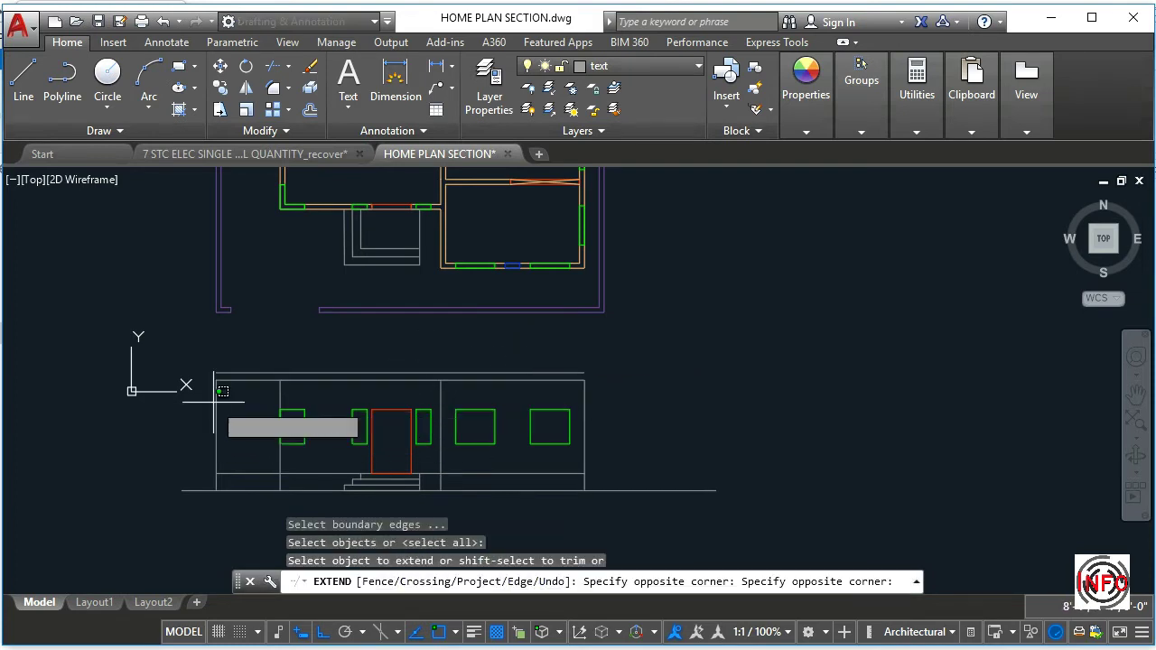
pyautogui.click(233, 384)
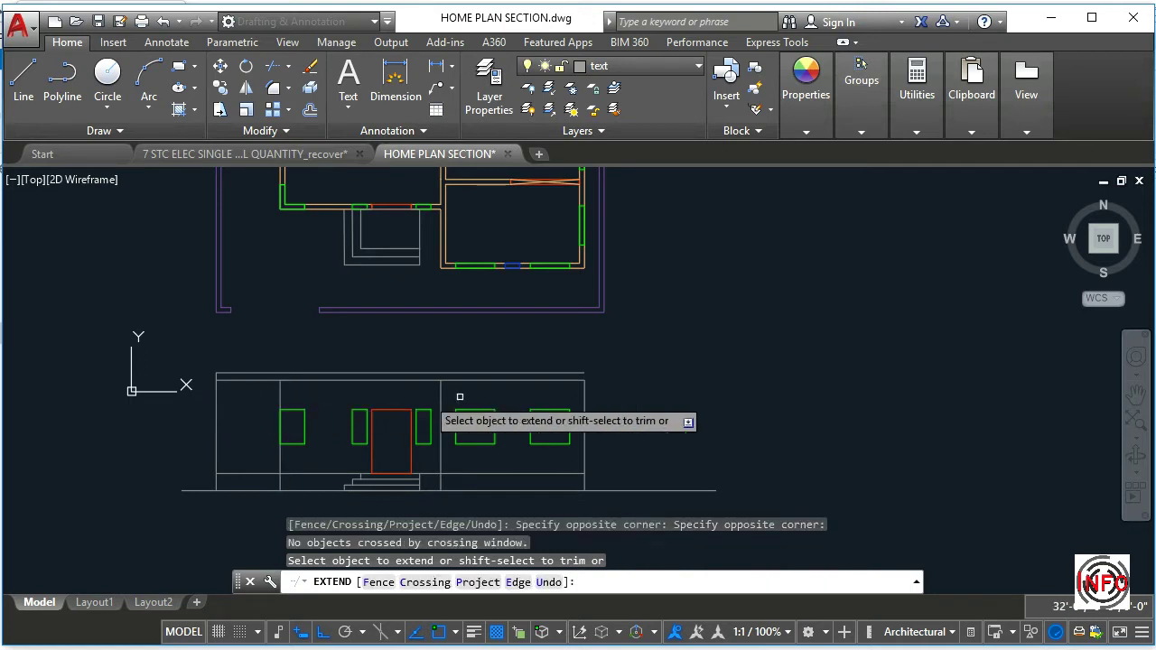
pyautogui.click(271, 393)
pyautogui.click(280, 386)
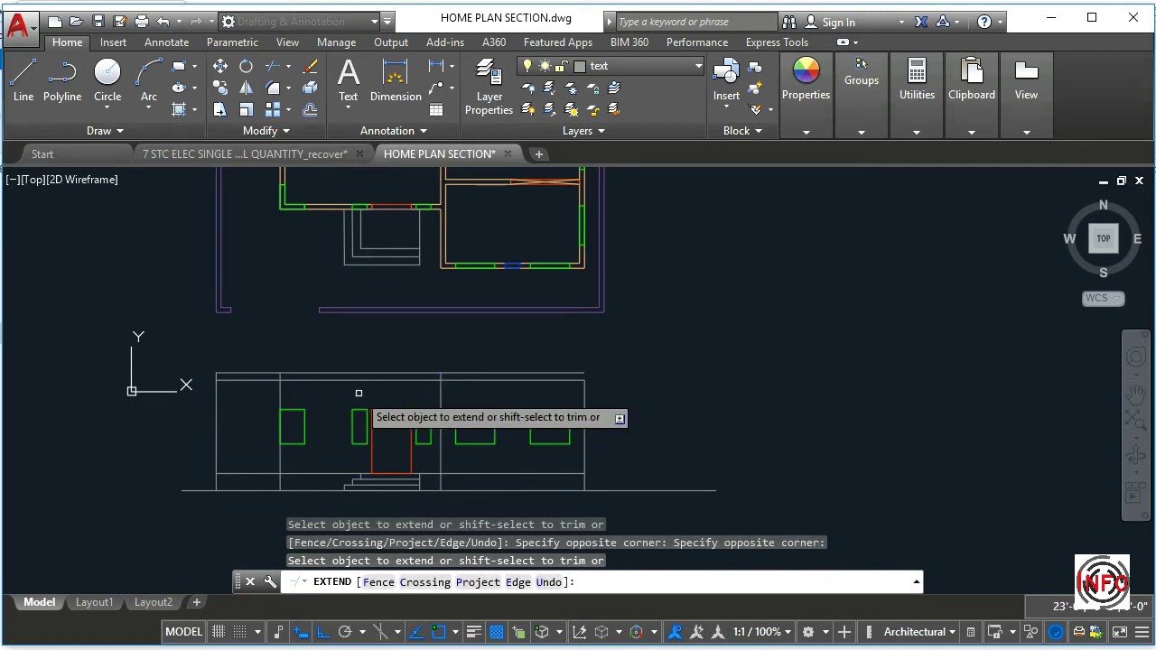
pyautogui.scroll(-3, 664, 402)
pyautogui.scroll(3, 563, 444)
pyautogui.press('Escape')
pyautogui.press('Escape')
pyautogui.press('Escape')
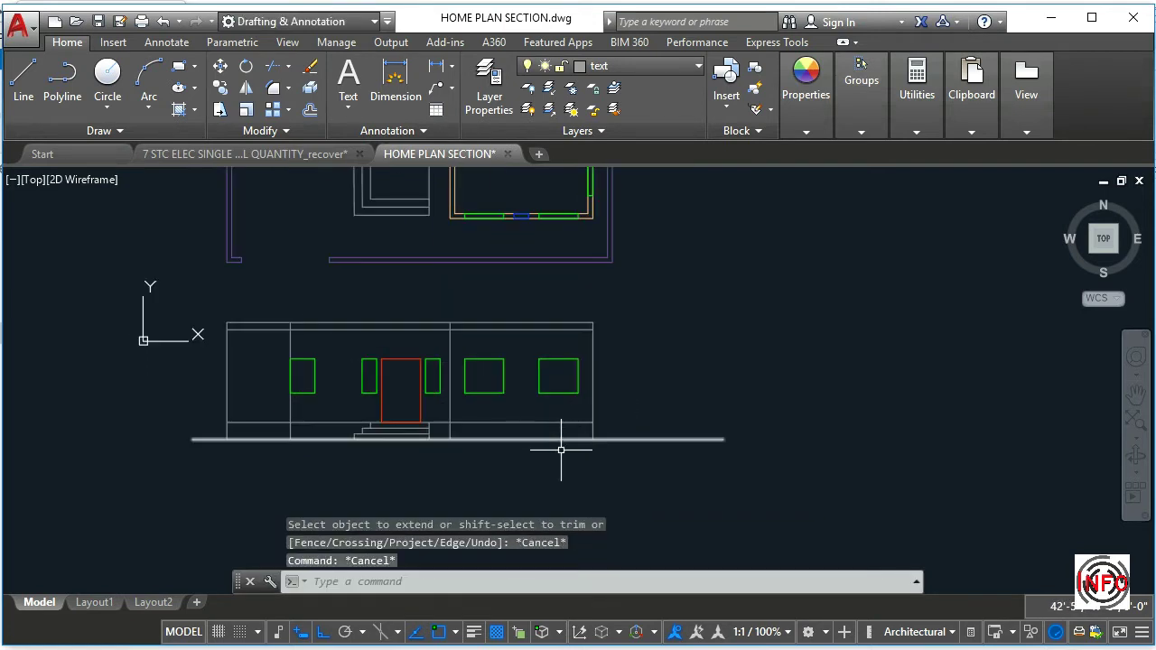
pyautogui.write('tr')
pyautogui.press('Return')
pyautogui.press('Return')
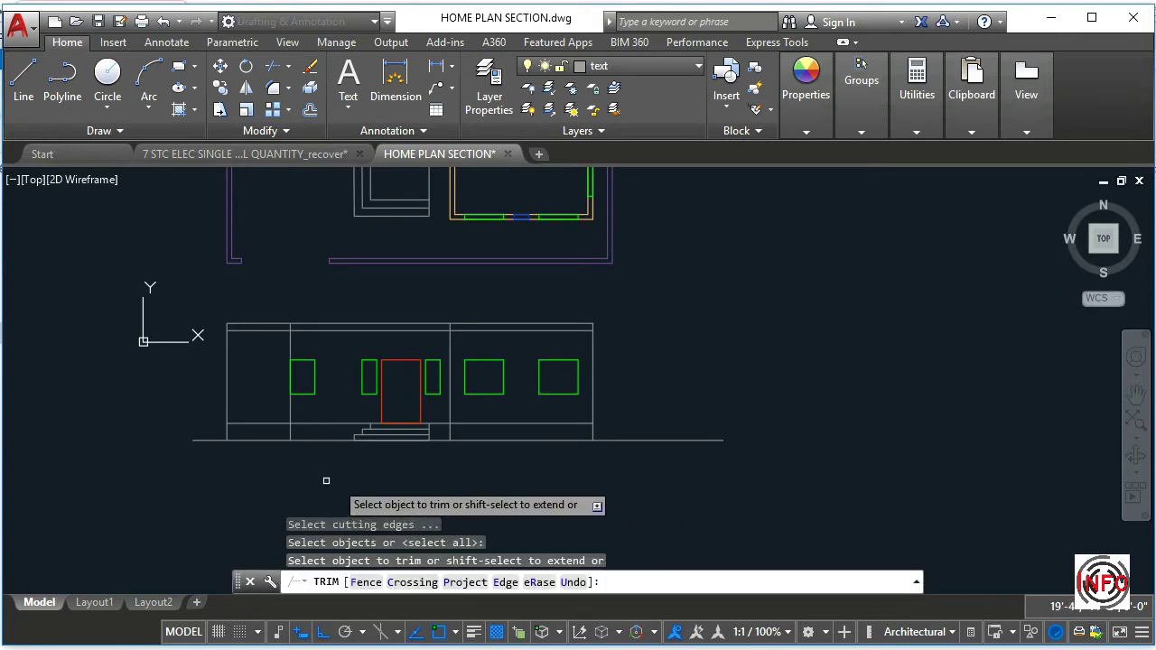
pyautogui.press('Escape')
pyautogui.press('Escape')
# Examine the elevation with its slab, ceiling, floor and ground level labels and the ground hatch
pyautogui.scroll(2, 216, 452)
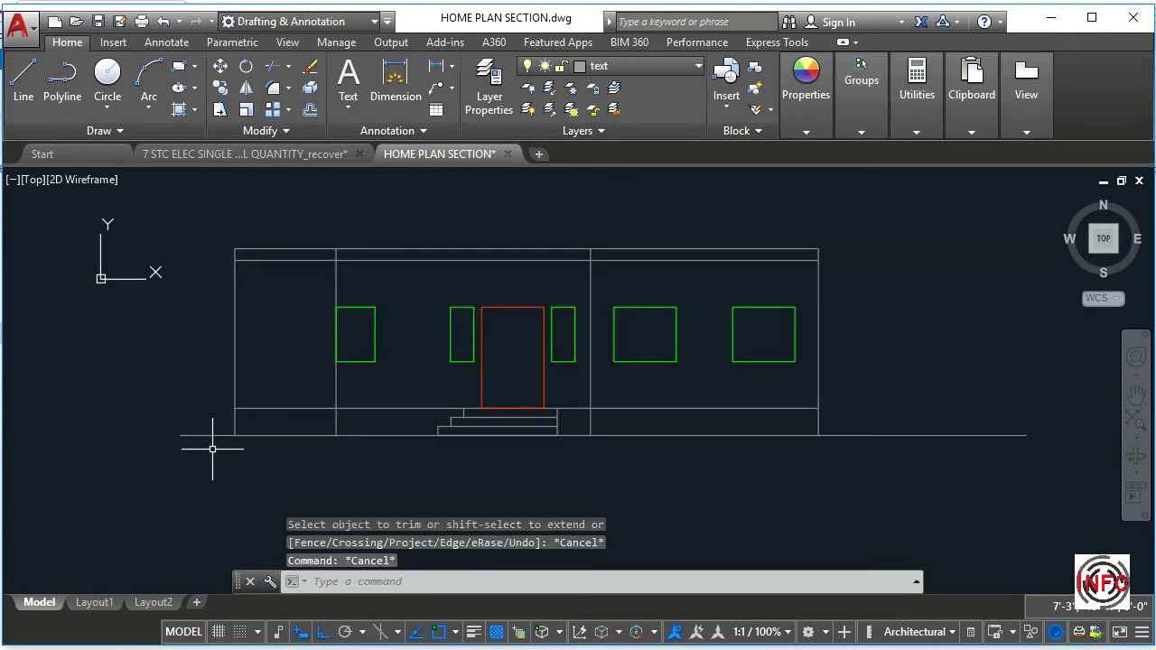
pyautogui.scroll(-2, 172, 493)
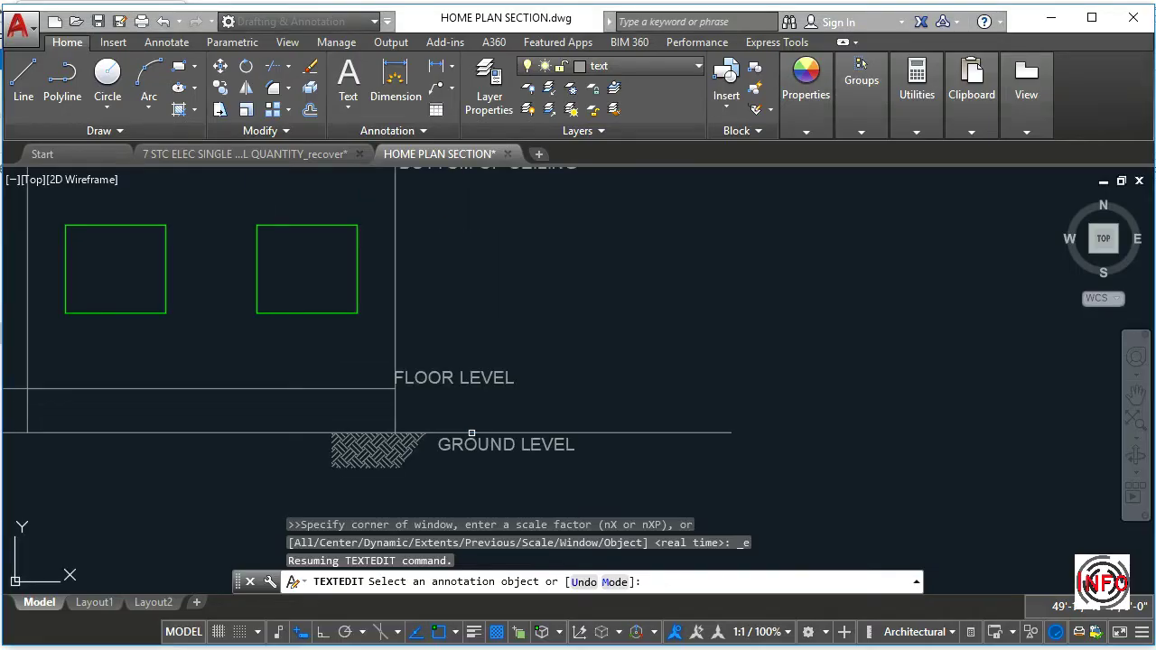
pyautogui.scroll(2, 465, 412)
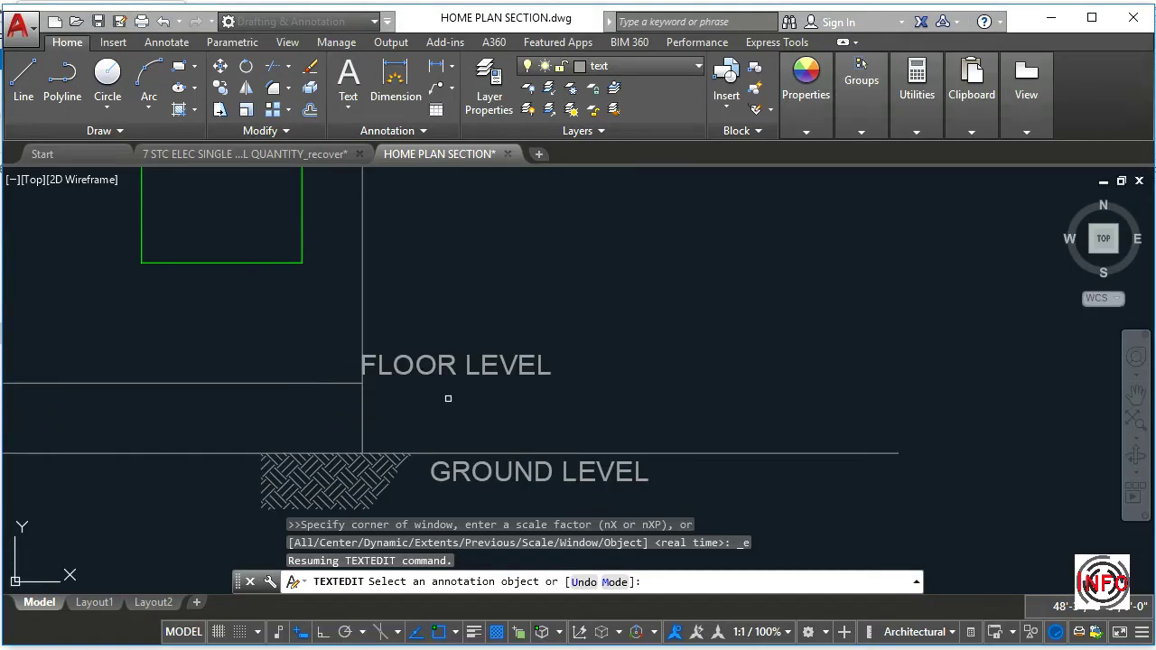
pyautogui.scroll(-6, 440, 397)
pyautogui.scroll(4, 451, 268)
pyautogui.moveTo(452, 268); pyautogui.dragTo(476, 339, button='middle')
pyautogui.scroll(-4, 488, 334)
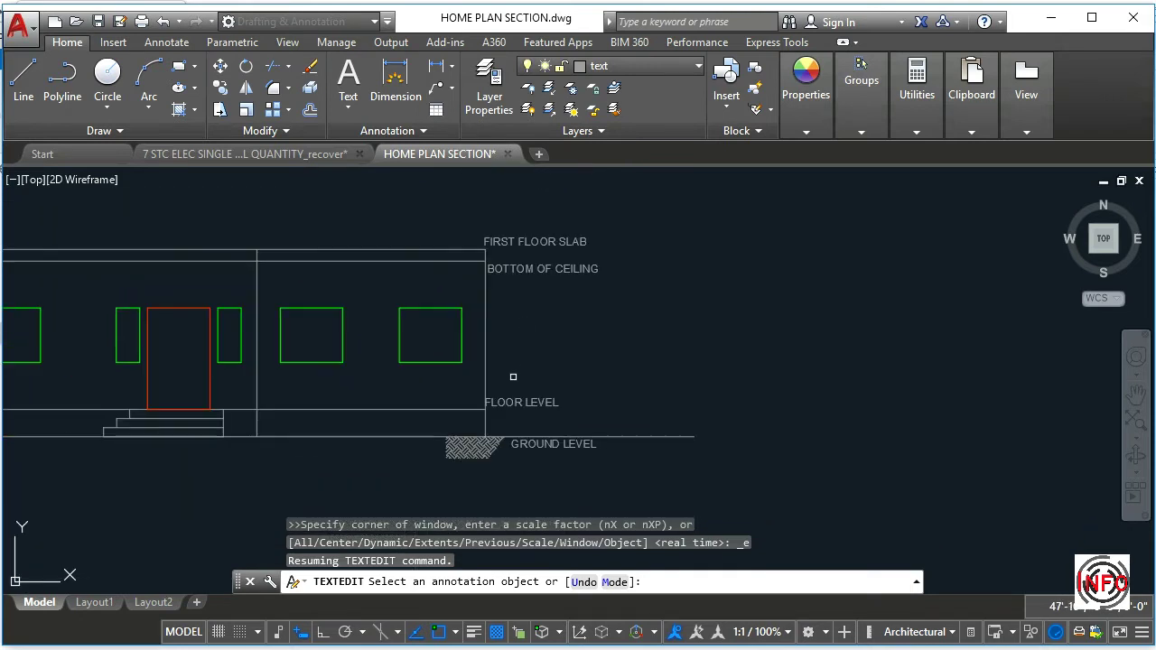
pyautogui.moveTo(460, 439); pyautogui.dragTo(552, 433, button='middle')
pyautogui.moveTo(421, 431); pyautogui.dragTo(497, 432, button='middle')
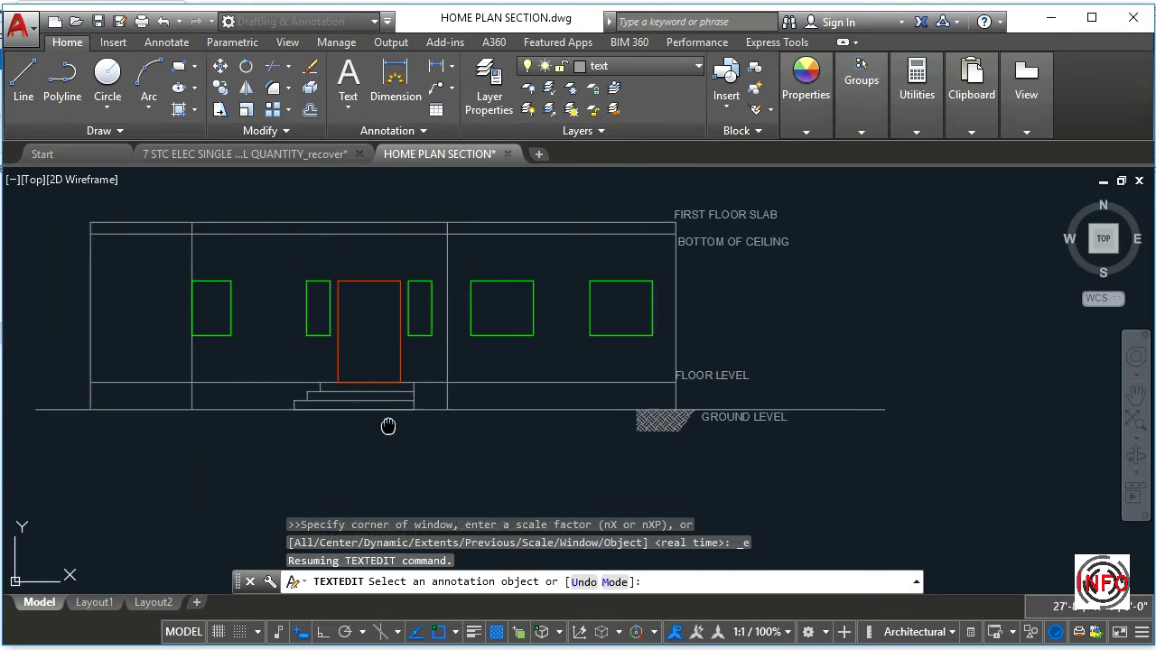
pyautogui.moveTo(388, 426); pyautogui.dragTo(430, 438, button='middle')
pyautogui.moveTo(322, 441); pyautogui.dragTo(374, 442, button='middle')
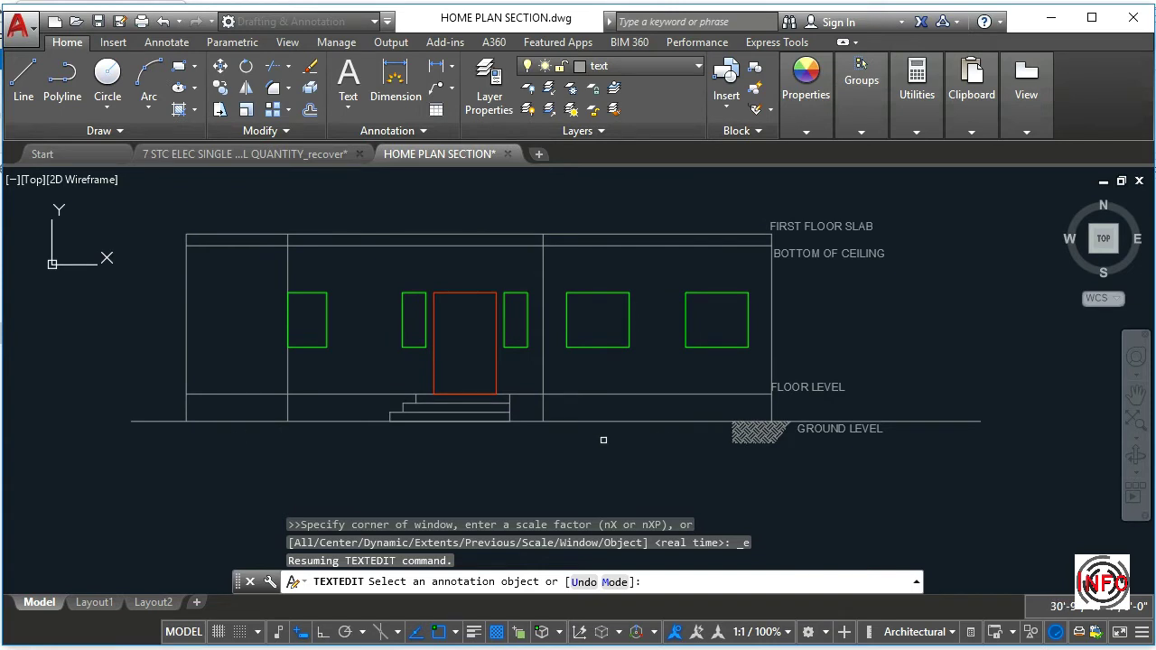
pyautogui.moveTo(604, 440); pyautogui.dragTo(407, 438, button='middle')
pyautogui.press('Escape')
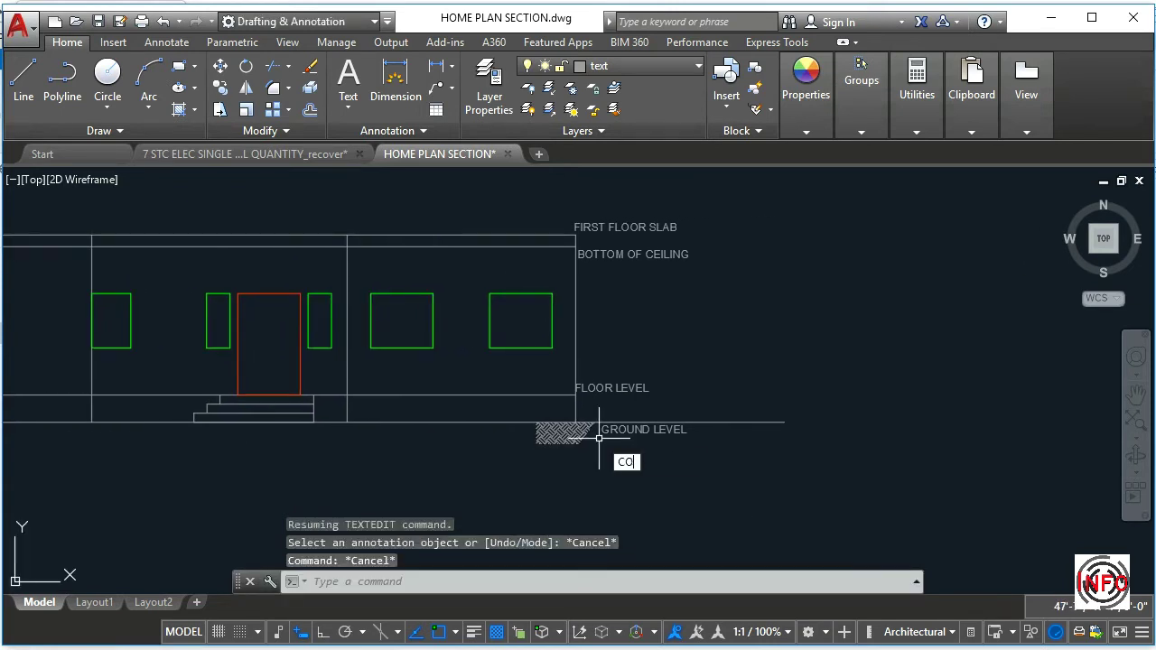
# Copy the GROUND LEVEL label horizontally to the right, beside the original, with ortho on
pyautogui.press('Return')
pyautogui.click(664, 431)
pyautogui.press('Return')
pyautogui.click(707, 455)
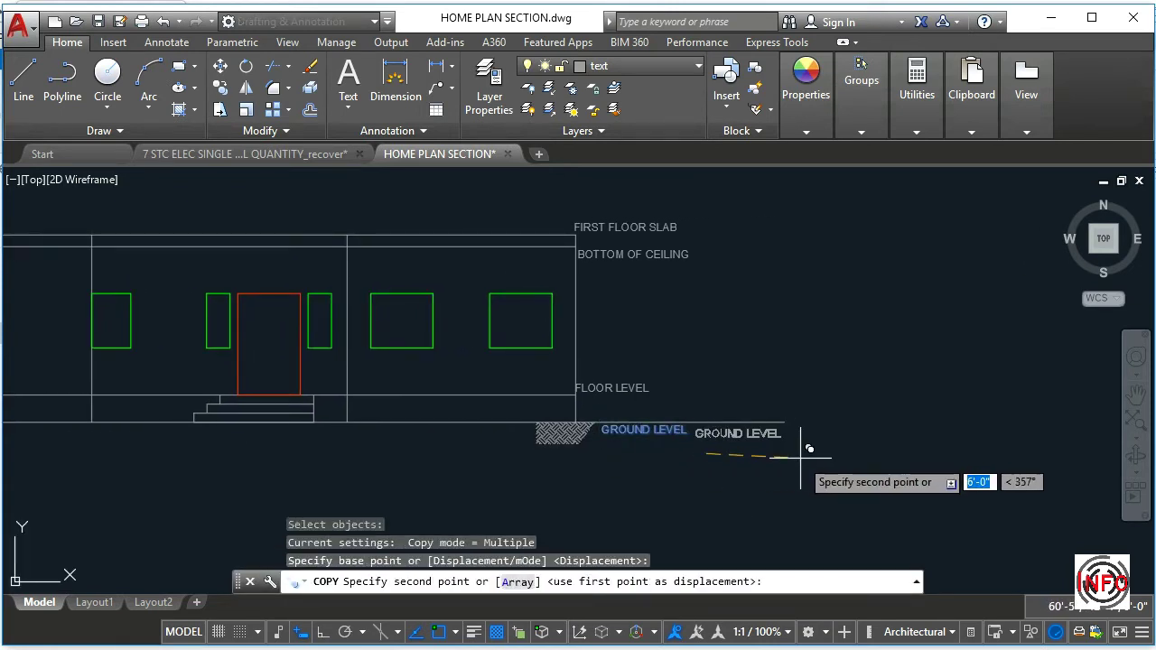
pyautogui.press('F8')
pyautogui.click(797, 457)
pyautogui.press('Escape')
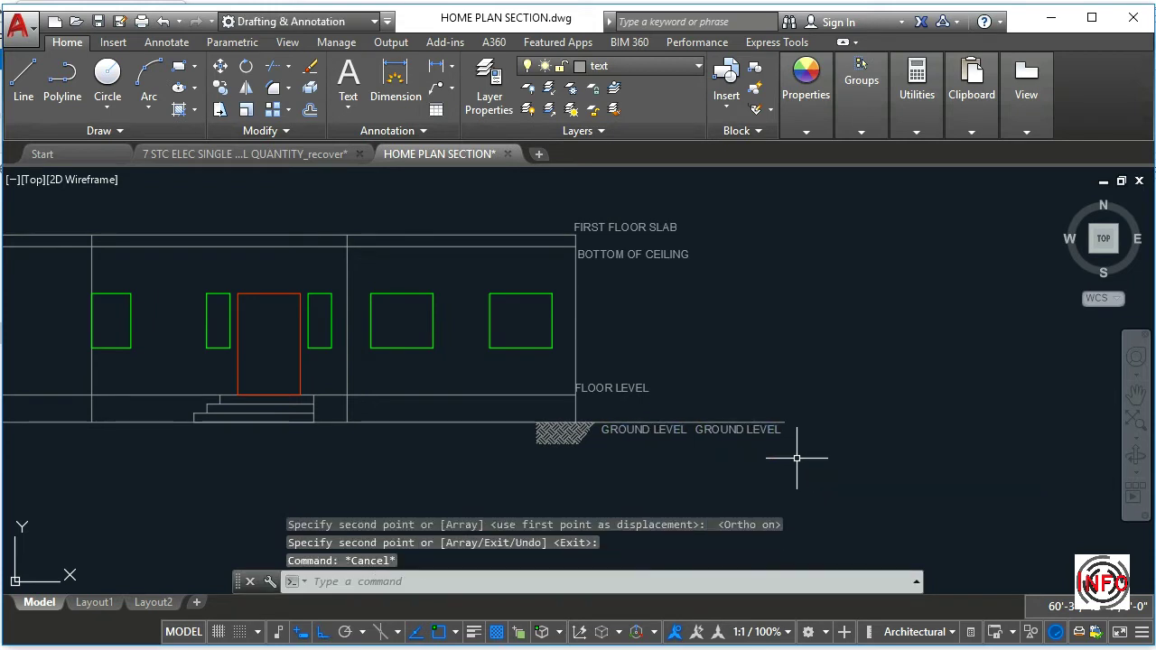
# Change the copied ground level label's text to "EL : 0.0"
pyautogui.press('Return')
pyautogui.click(737, 431)
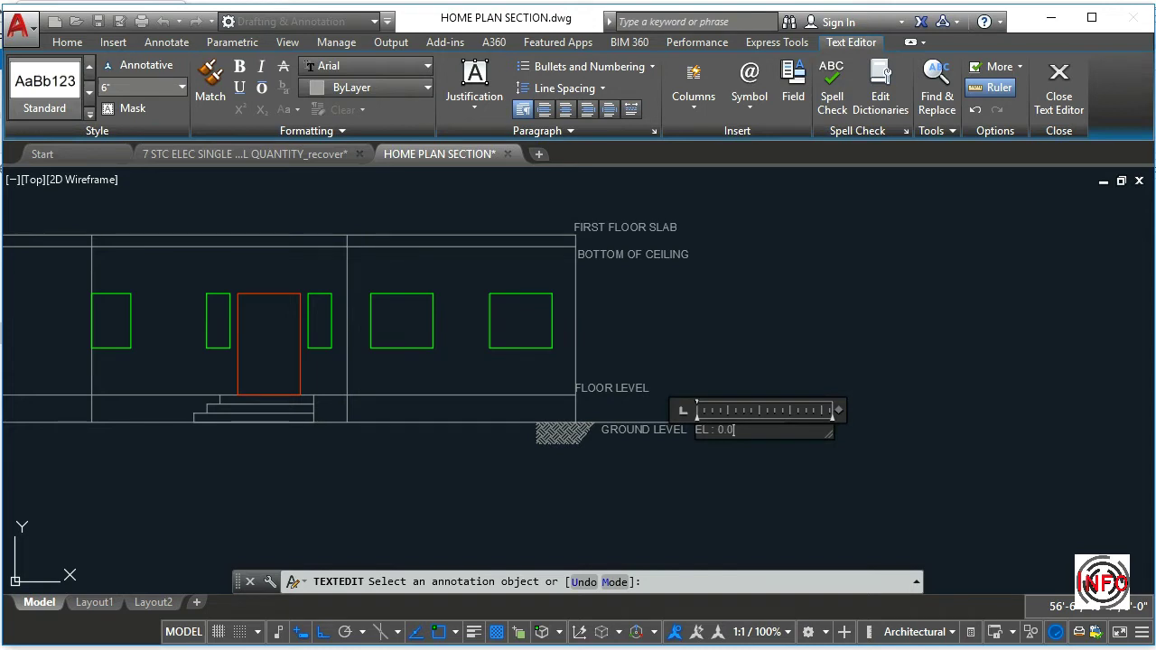
pyautogui.click(730, 477)
pyautogui.press('Escape')
# Copy the EL : 0.0 label straight up to sit beside the FLOOR LEVEL label
pyautogui.write('co')
pyautogui.press('Return')
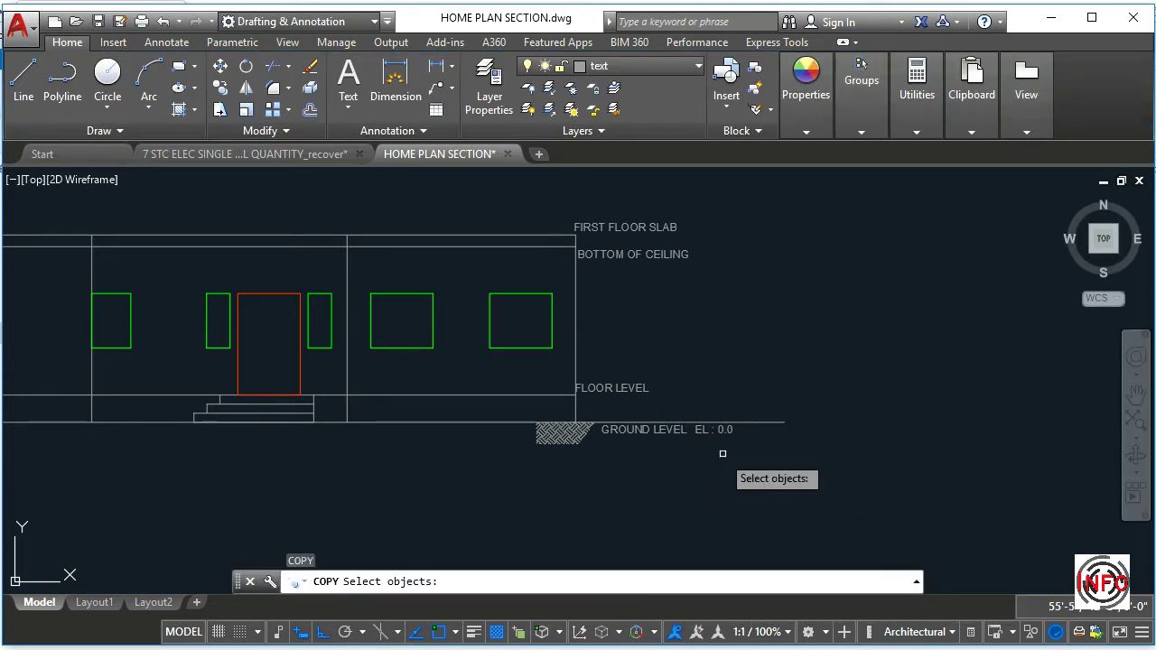
pyautogui.click(714, 429)
pyautogui.press('Return')
pyautogui.click(745, 457)
pyautogui.scroll(2, 739, 399)
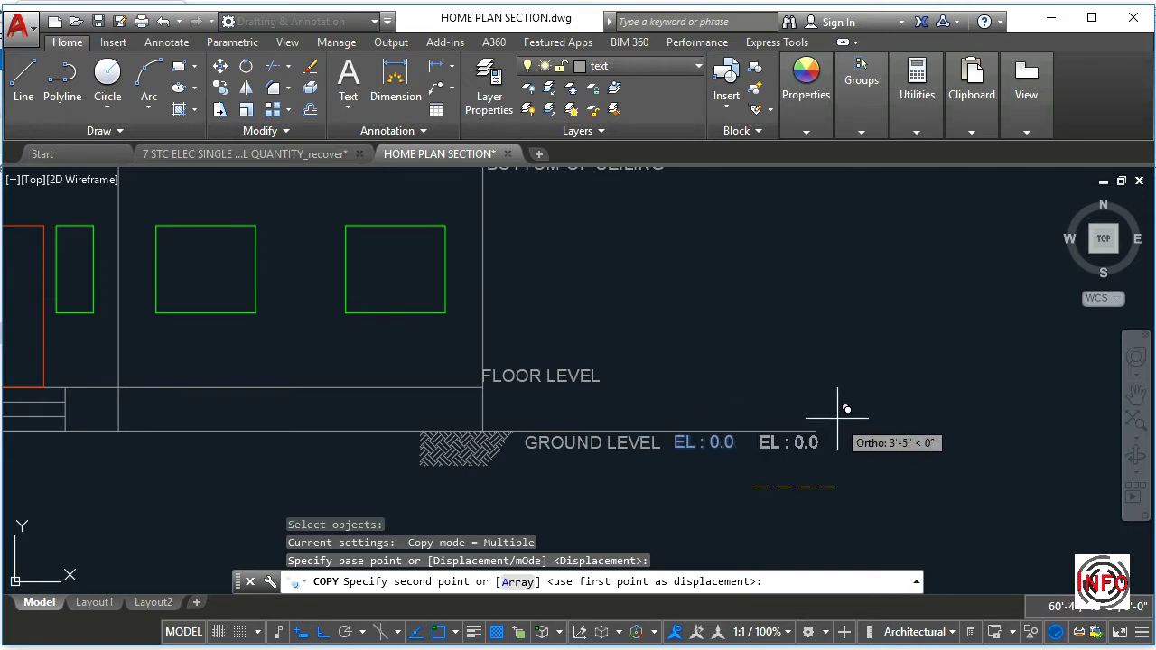
pyautogui.click(767, 419)
pyautogui.press('Escape')
pyautogui.scroll(-3, 767, 419)
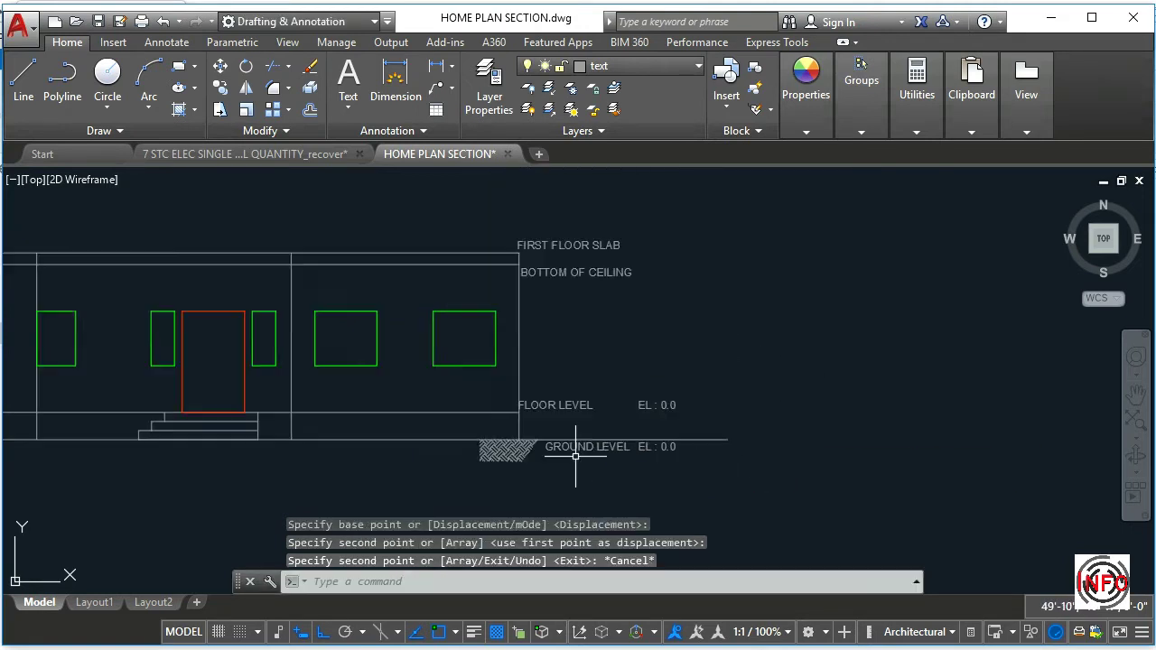
# Add a vertical linear dimension for the lowest entrance step's riser, placed to the left of the steps
pyautogui.scroll(2, 392, 449)
pyautogui.write('dli')
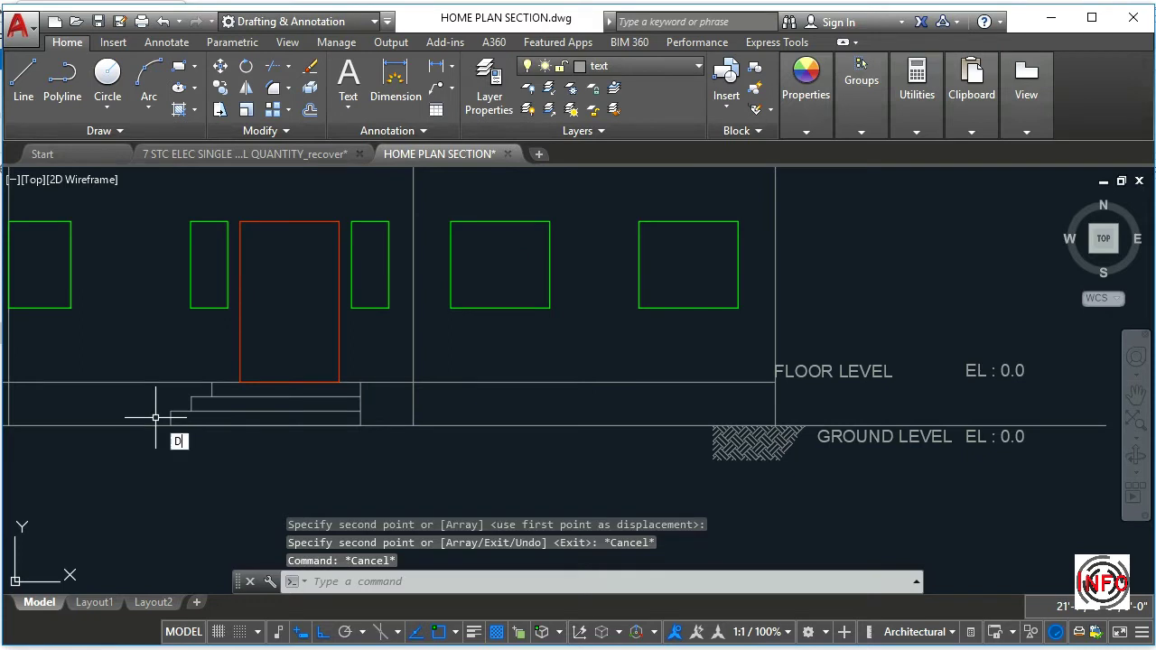
pyautogui.press('Return')
pyautogui.click(170, 417)
pyautogui.click(170, 411)
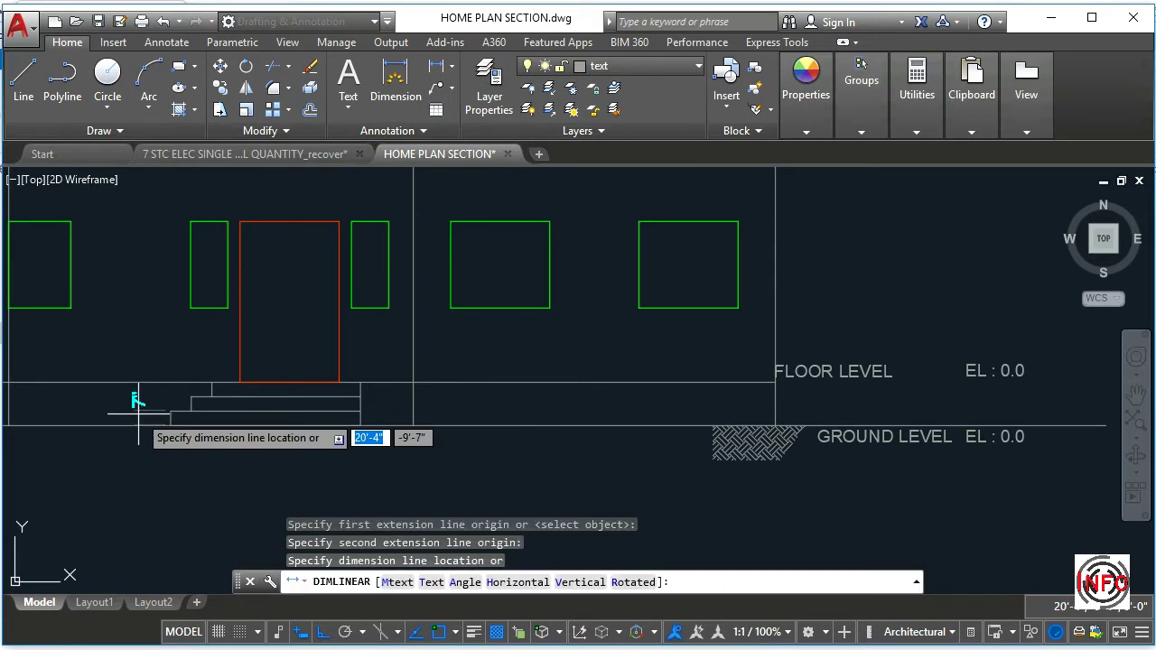
pyautogui.scroll(5, 145, 411)
pyautogui.click(150, 390)
pyautogui.scroll(-3, 306, 353)
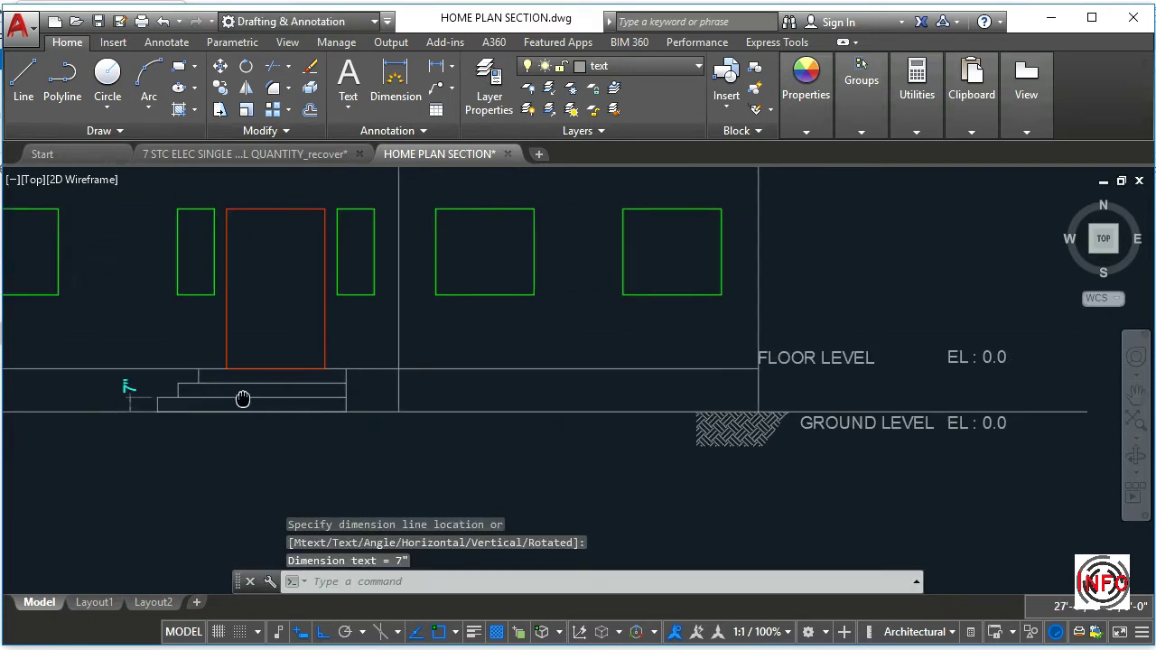
pyautogui.write('CO')
pyautogui.press('Return')
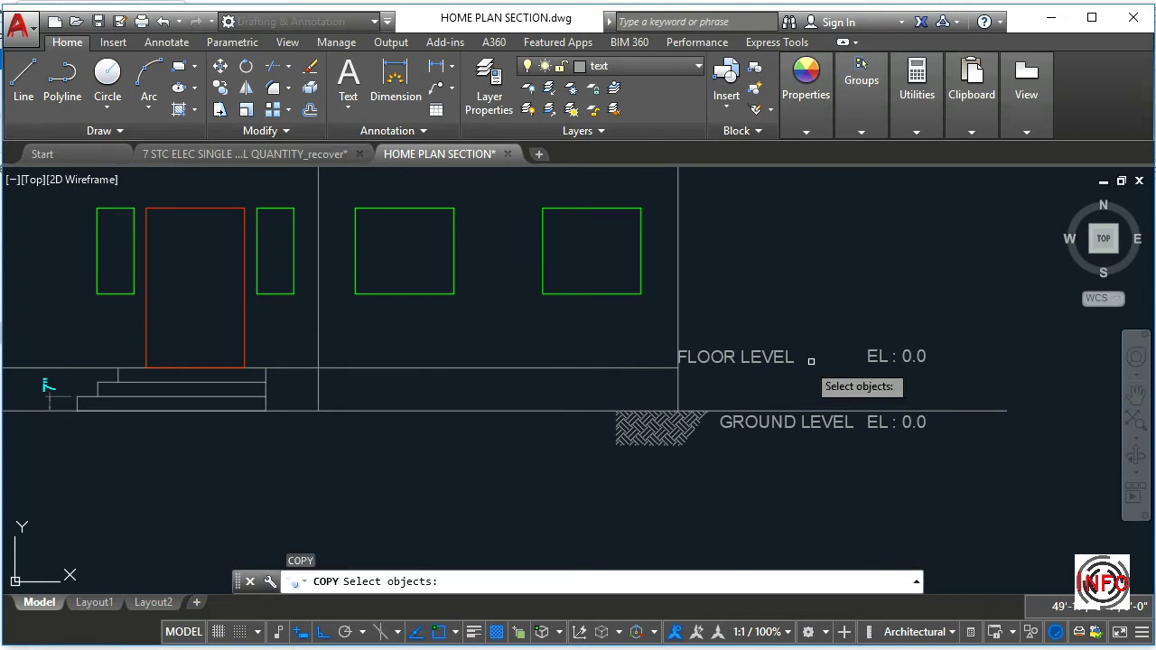
pyautogui.click(911, 359)
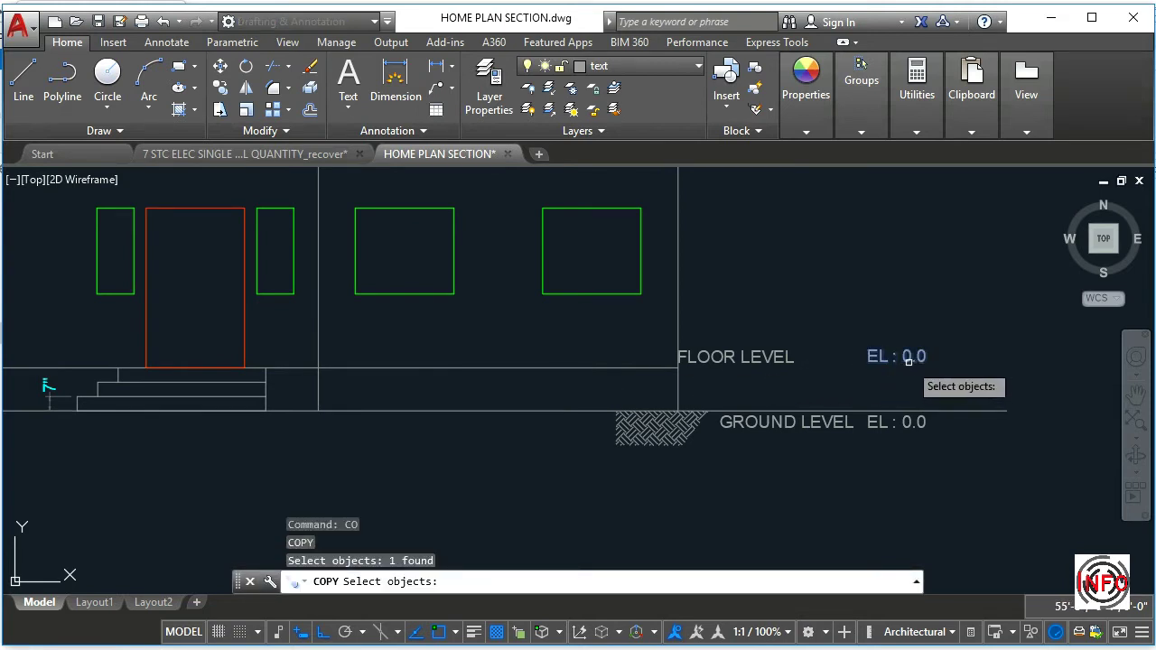
pyautogui.click(909, 359)
pyautogui.press('Escape')
pyautogui.press('Escape')
# Change the elevation value beside the FLOOR LEVEL label to "EL : 1'.9""
pyautogui.write('ED')
pyautogui.press('Return')
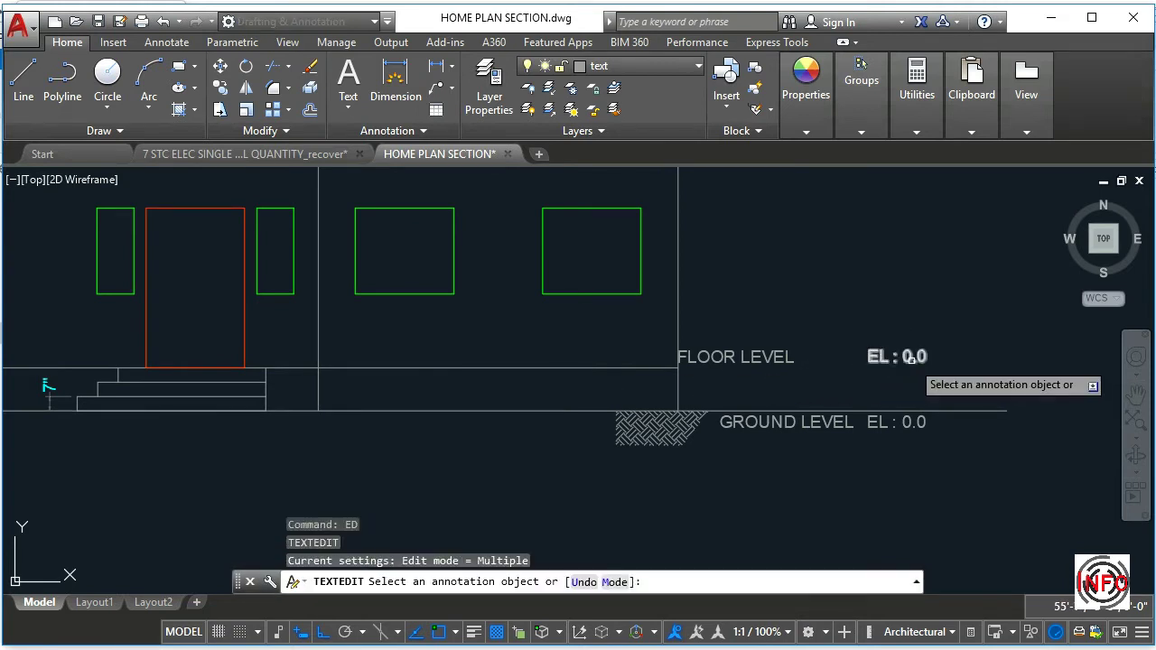
pyautogui.click(903, 358)
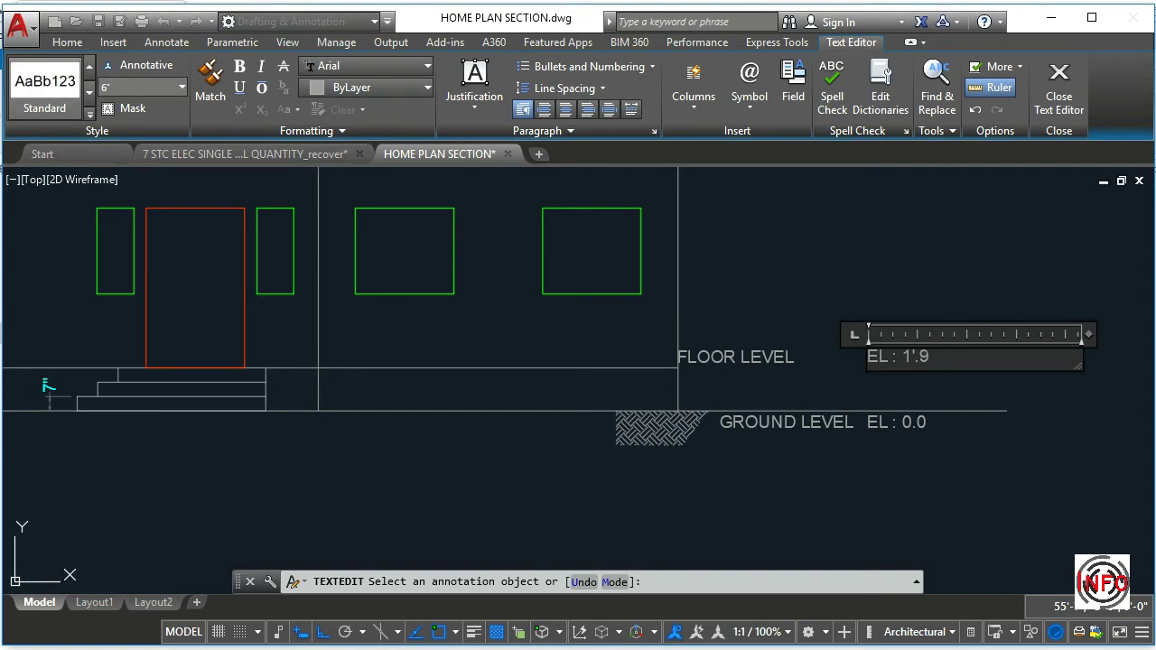
pyautogui.press('Escape')
pyautogui.press('Escape')
pyautogui.press('Escape')
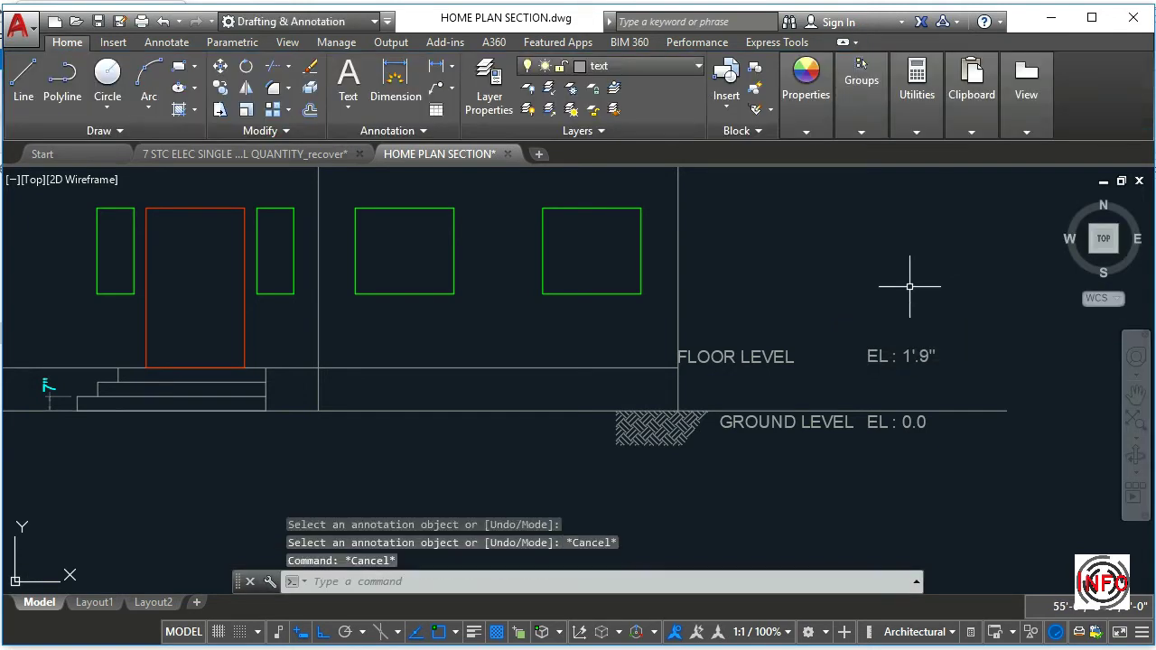
# Copy the floor level's elevation value straight up to sit beside the BOTTOM OF CEILING label
pyautogui.press('Return')
pyautogui.doubleClick(931, 374)
pyautogui.click(881, 368)
pyautogui.click(901, 383)
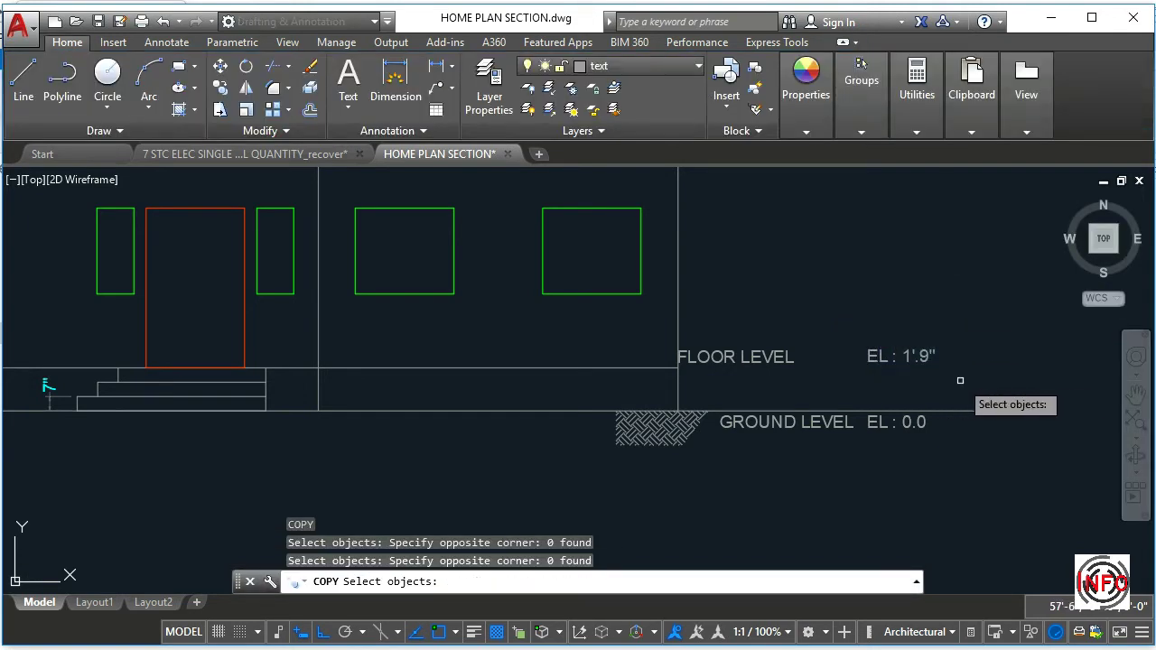
pyautogui.click(958, 375)
pyautogui.click(853, 313)
pyautogui.press('Return')
pyautogui.click(868, 365)
pyautogui.moveTo(818, 307); pyautogui.dragTo(785, 441, button='middle')
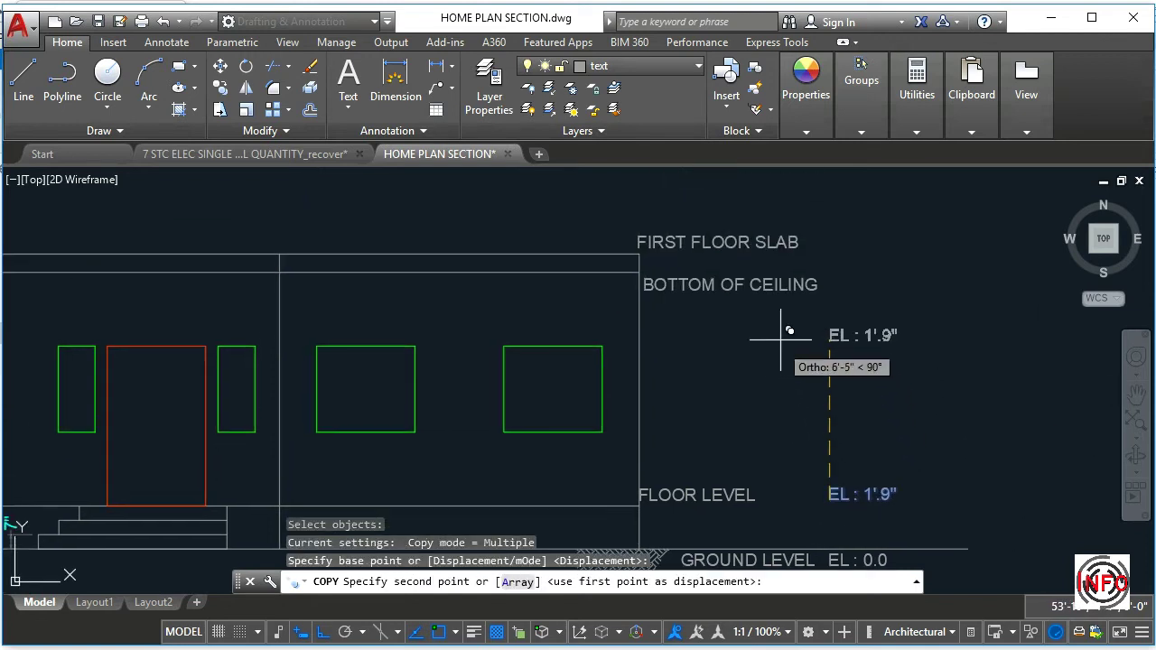
pyautogui.click(869, 286)
pyautogui.press('Escape')
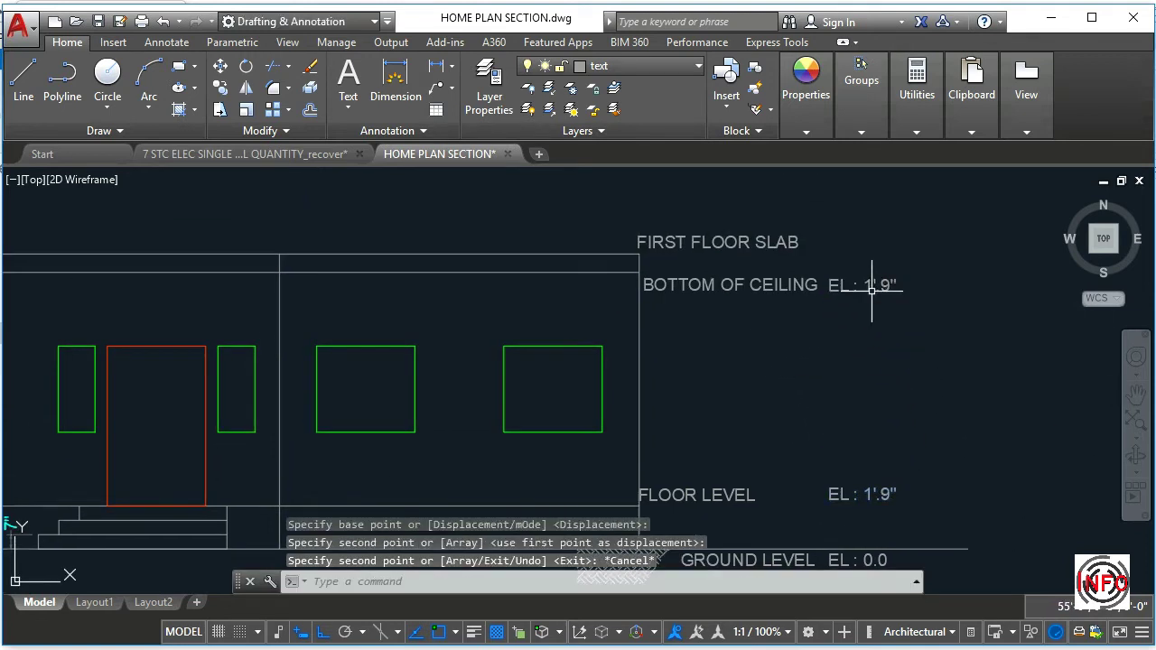
# Change the elevation value beside BOTTOM OF CEILING to "EL : 1'.9" + 9'6""
pyautogui.press('Return')
pyautogui.moveTo(871, 292); pyautogui.dragTo(761, 290, button='middle')
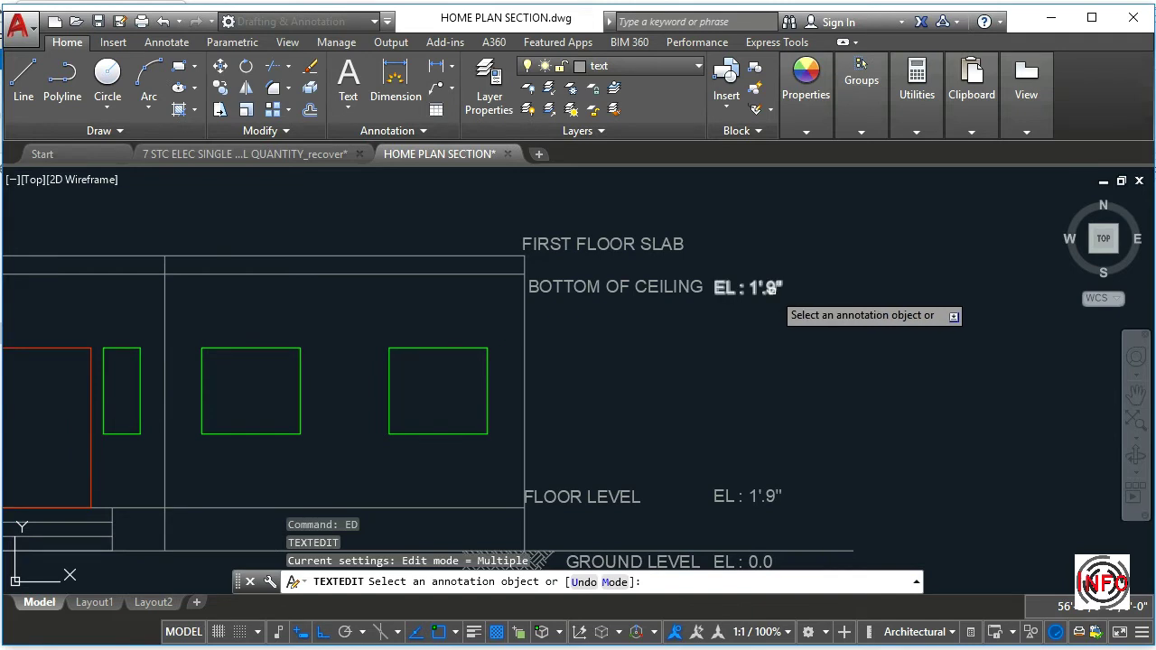
pyautogui.click(763, 289)
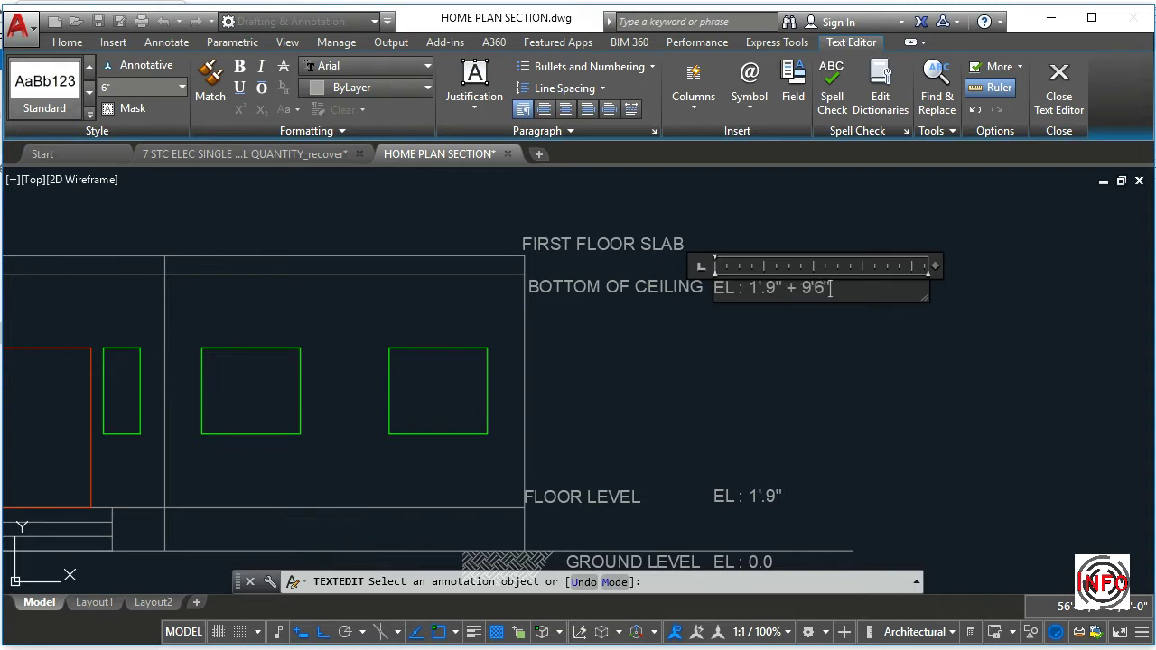
pyautogui.click(777, 366)
pyautogui.press('Escape')
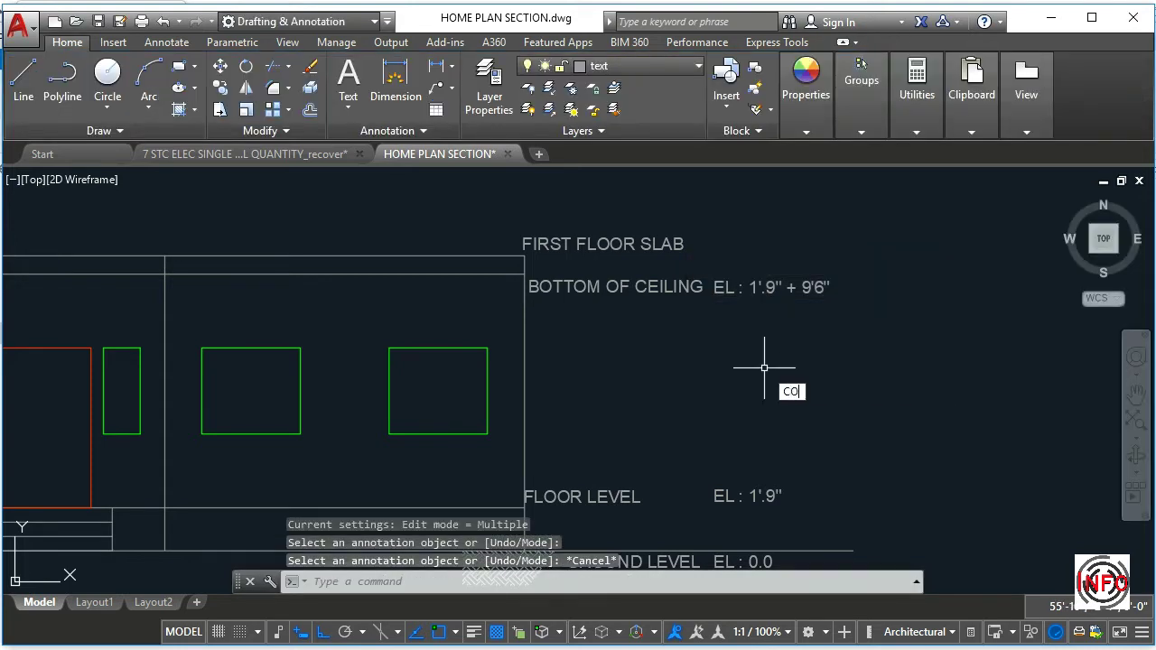
# Copy the ceiling's elevation value straight up to sit beside the FIRST FLOOR SLAB label
pyautogui.press('Return')
pyautogui.click(823, 289)
pyautogui.press('Return')
pyautogui.click(757, 429)
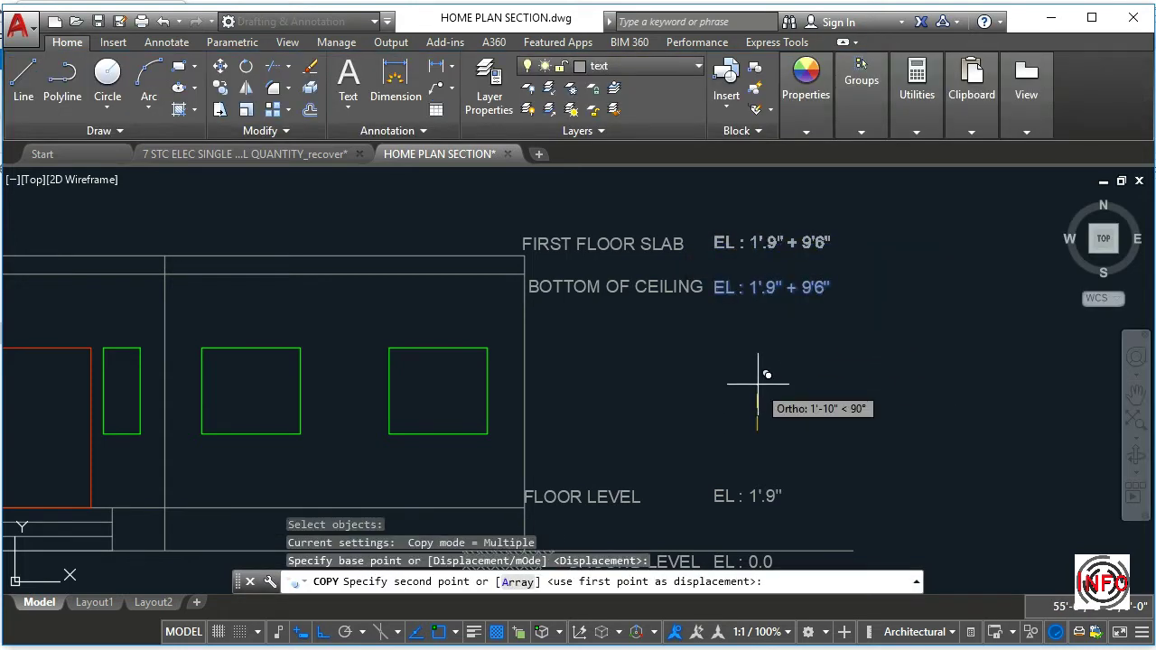
pyautogui.click(757, 384)
pyautogui.press('Escape')
# Change the elevation value beside FIRST FLOOR SLAB to "EL : + 6""
pyautogui.write('ed')
pyautogui.press('Return')
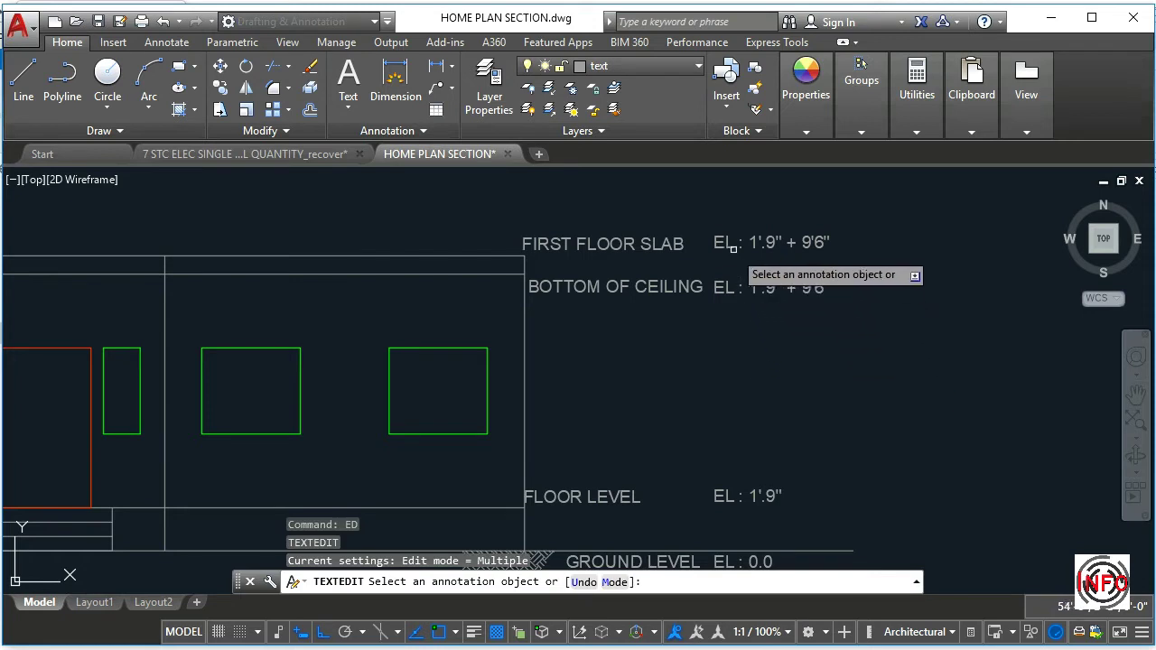
pyautogui.click(772, 244)
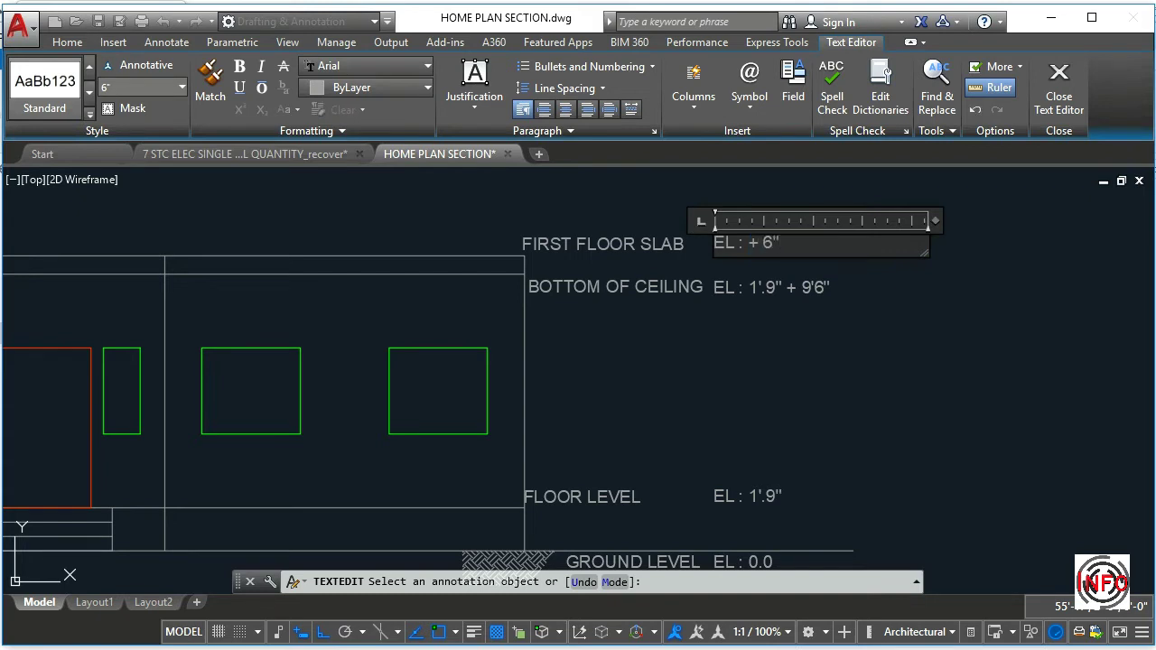
pyautogui.click(824, 382)
pyautogui.scroll(-3, 774, 370)
pyautogui.scroll(4, 731, 390)
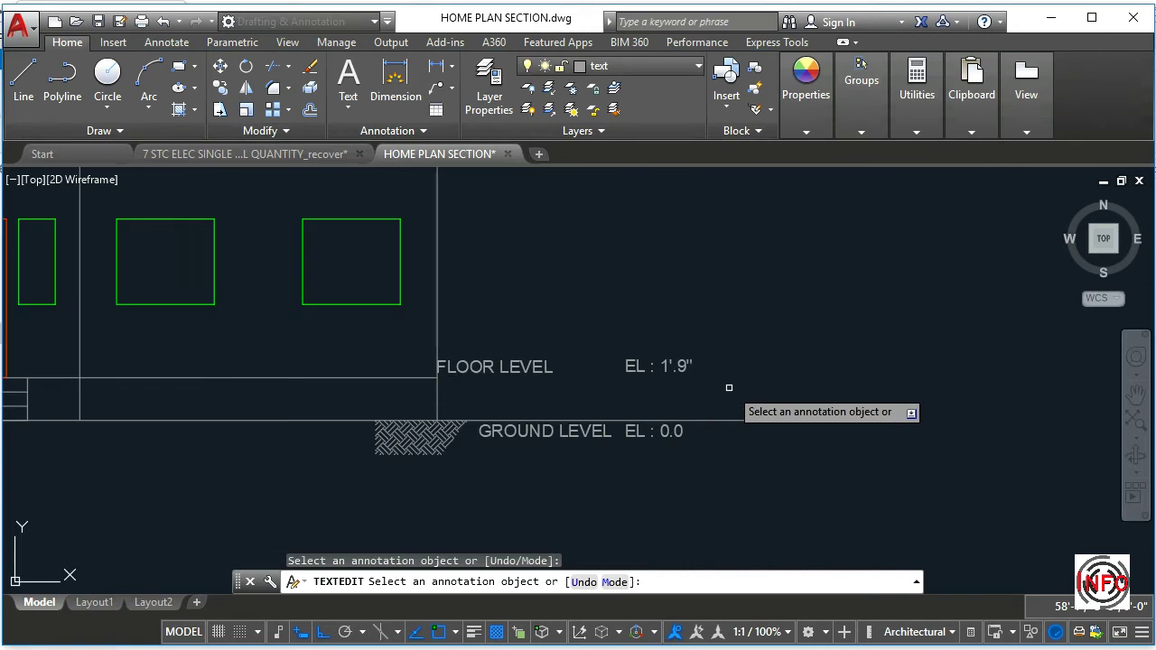
pyautogui.scroll(-5, 728, 387)
pyautogui.scroll(1, 654, 385)
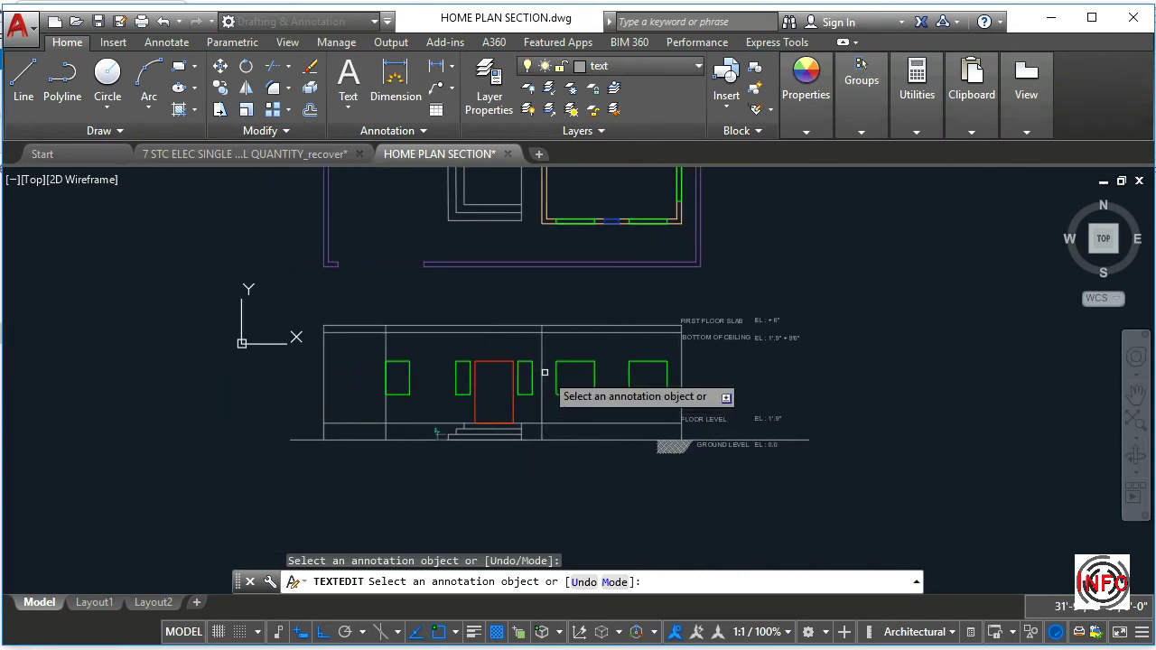
pyautogui.press('Escape')
pyautogui.scroll(1, 661, 405)
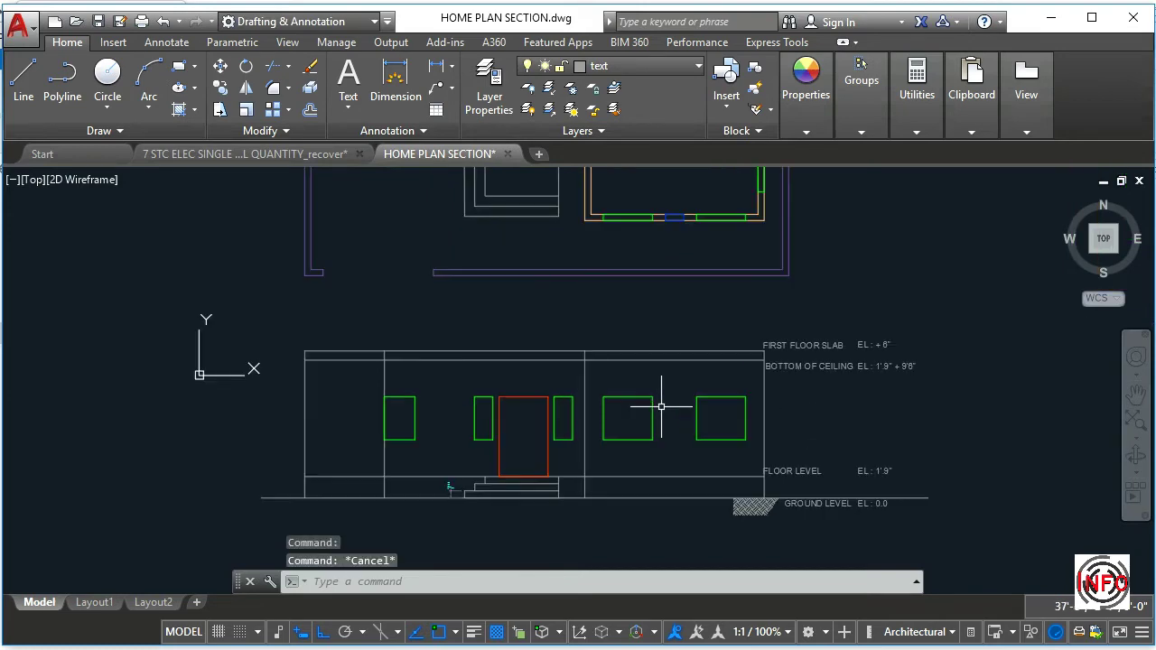
# Copy the complete elevation with its labels, ground line and hatch horizontally to below the second floor plan
pyautogui.write('CO')
pyautogui.press('Return')
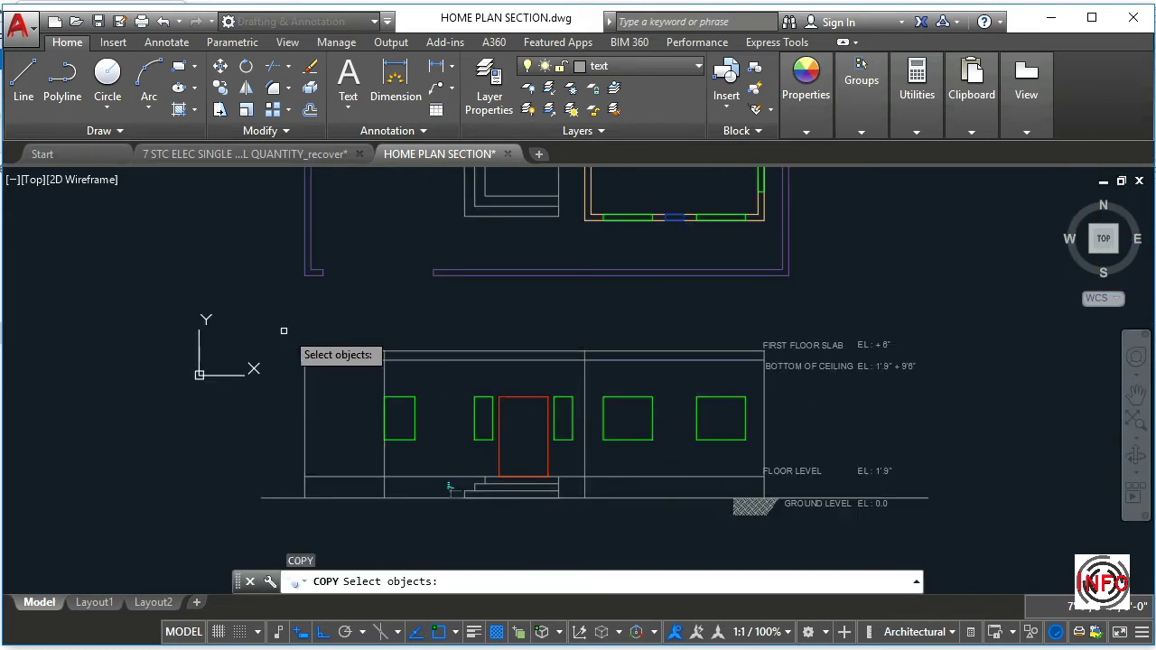
pyautogui.click(232, 303)
pyautogui.click(1027, 542)
pyautogui.press('Return')
pyautogui.click(612, 476)
pyautogui.scroll(-4, 866, 501)
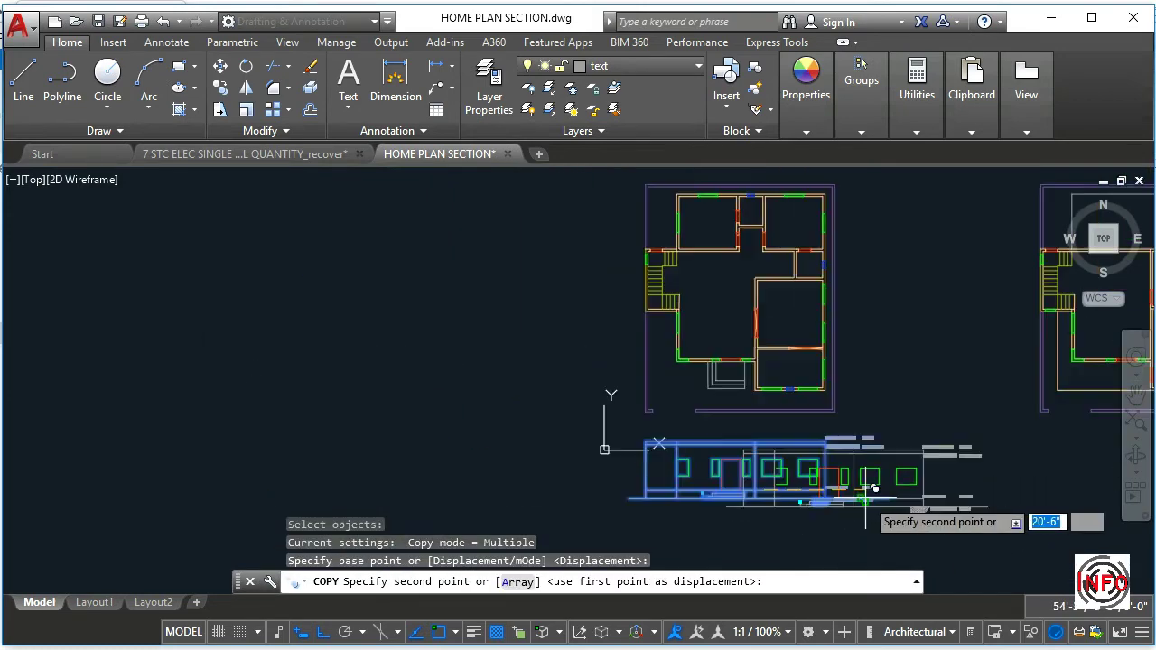
pyautogui.moveTo(866, 501); pyautogui.dragTo(362, 483, button='middle')
pyautogui.moveTo(652, 526); pyautogui.dragTo(698, 424, button='middle')
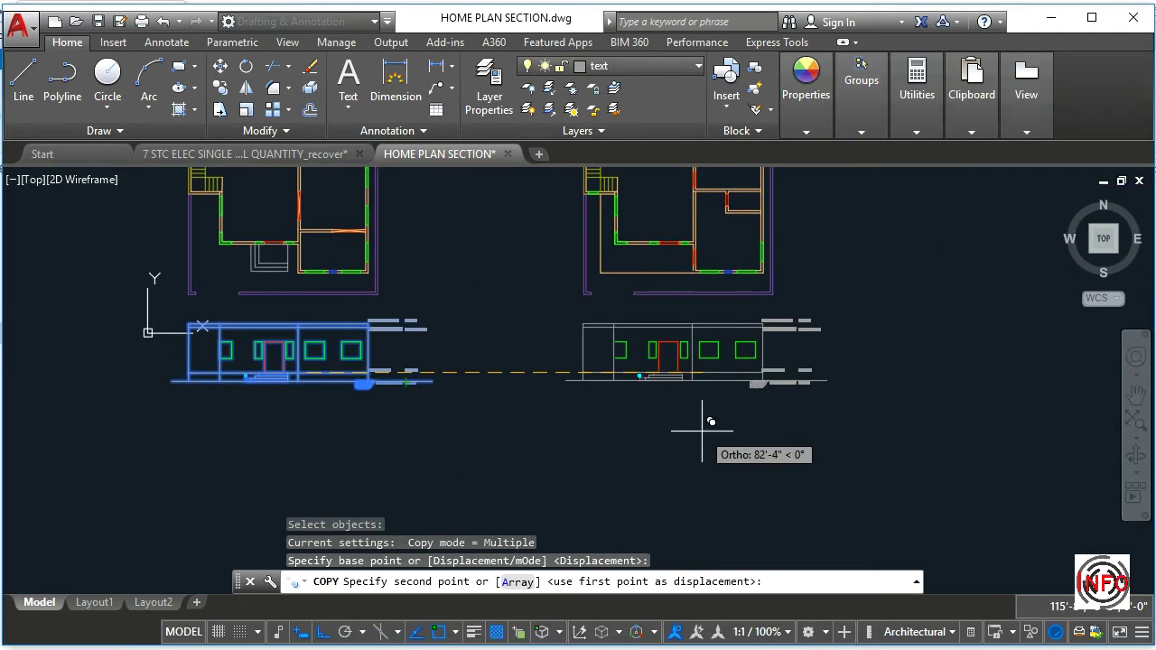
pyautogui.click(699, 435)
pyautogui.press('Return')
pyautogui.press('Escape')
pyautogui.press('Escape')
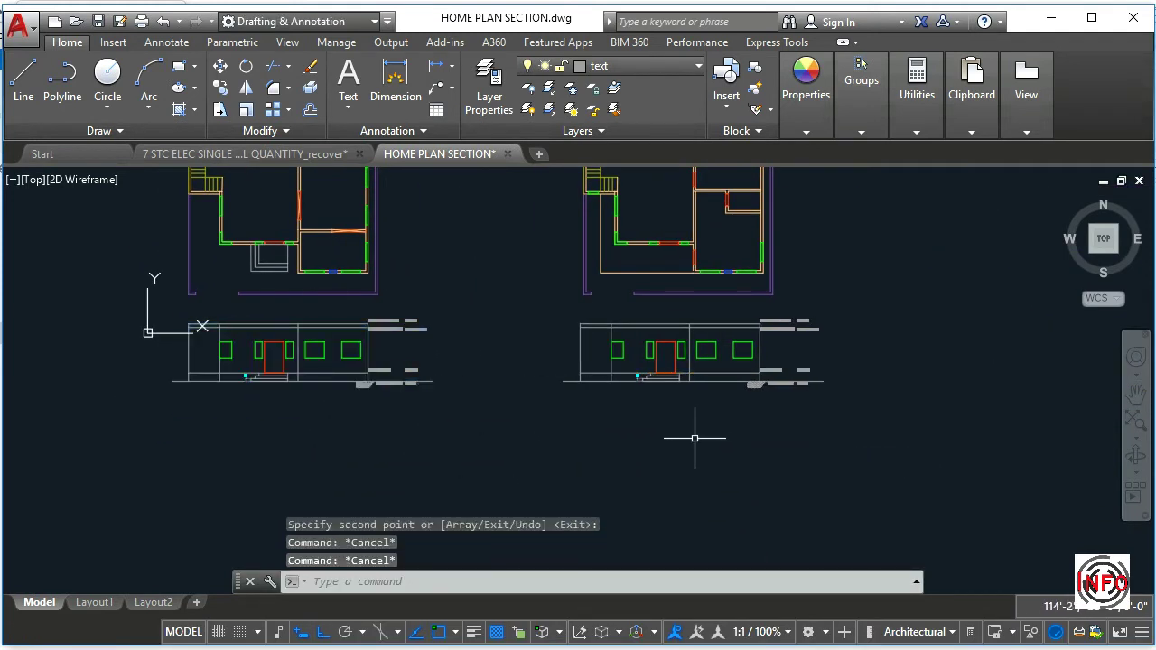
# Draw a vertical construction line along the outer face of the second plan's left wall, down through the copied elevation
pyautogui.press('Return')
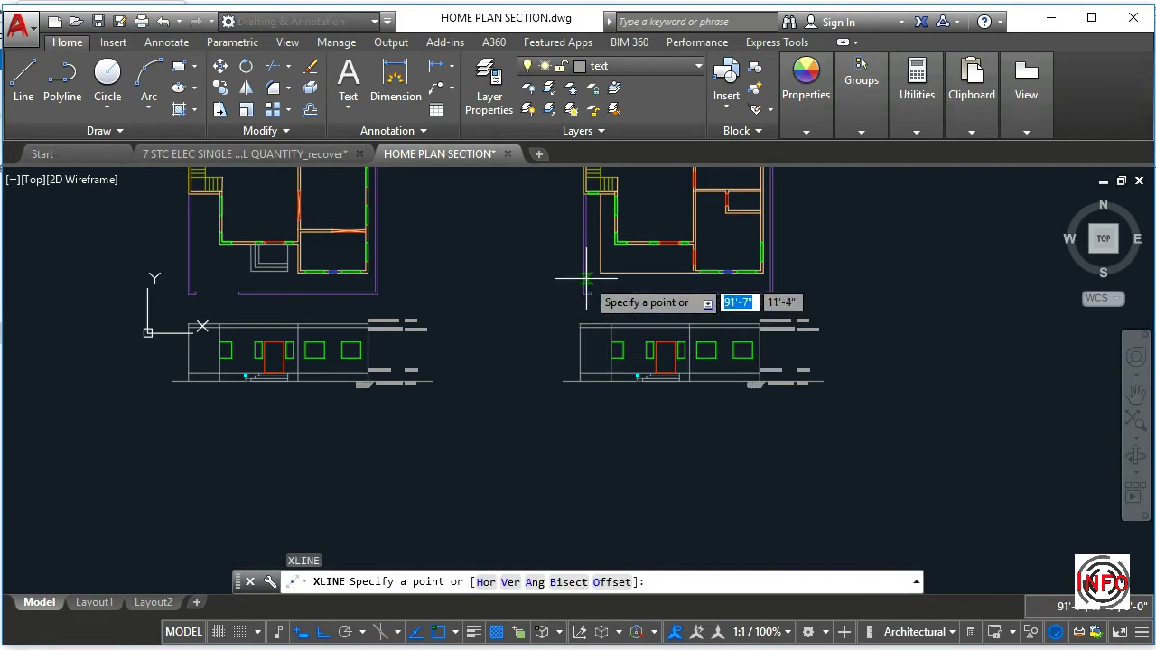
pyautogui.scroll(4, 566, 253)
pyautogui.click(580, 283)
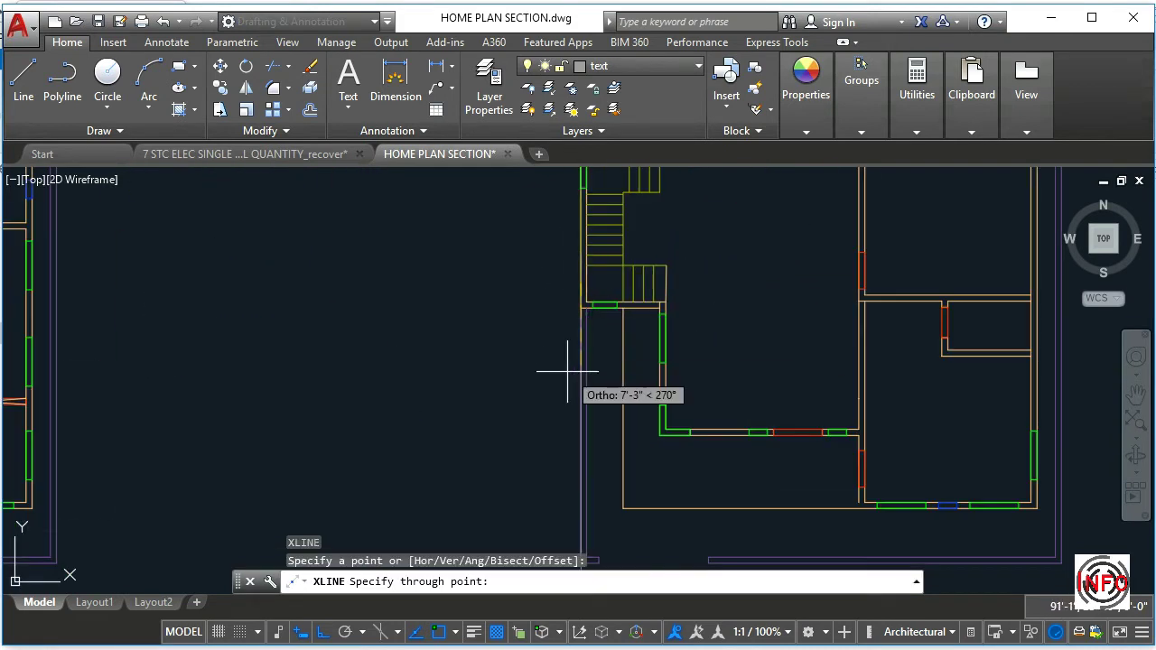
pyautogui.click(568, 373)
pyautogui.press('Return')
pyautogui.moveTo(844, 407); pyautogui.dragTo(568, 295, button='middle')
# Draw another vertical construction line along the outer face of the second plan's right wall
pyautogui.press('Return')
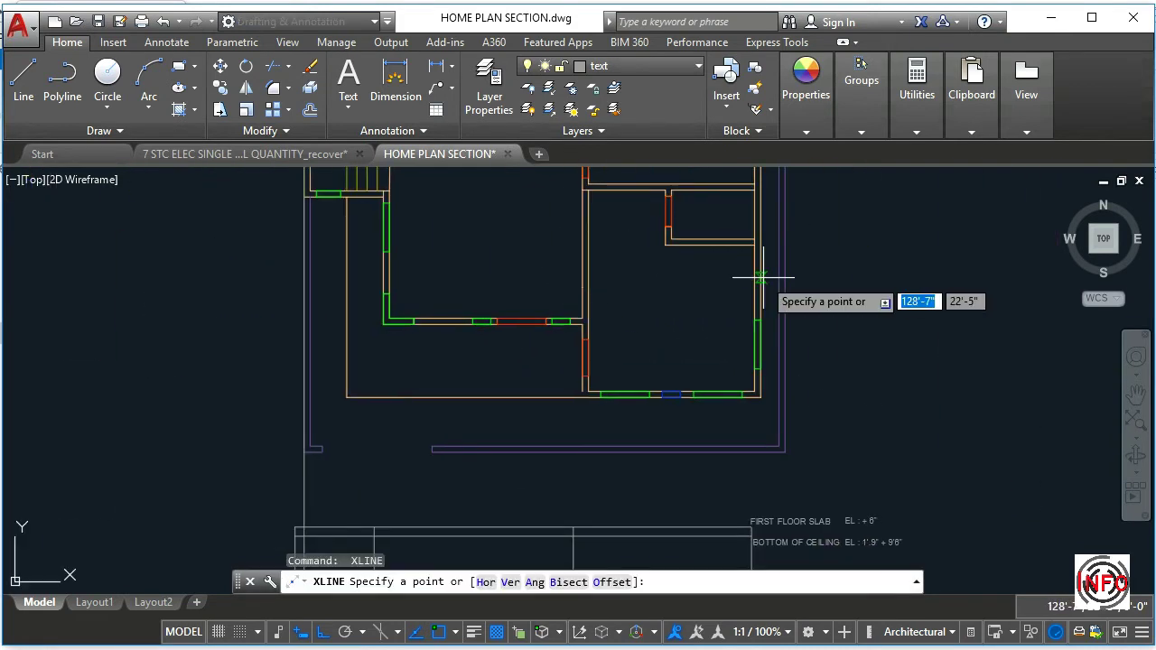
pyautogui.click(755, 280)
pyautogui.click(755, 398)
pyautogui.press('Return')
pyautogui.scroll(-5, 688, 411)
pyautogui.moveTo(688, 411); pyautogui.dragTo(733, 305, button='middle')
pyautogui.press('Escape')
pyautogui.press('Escape')
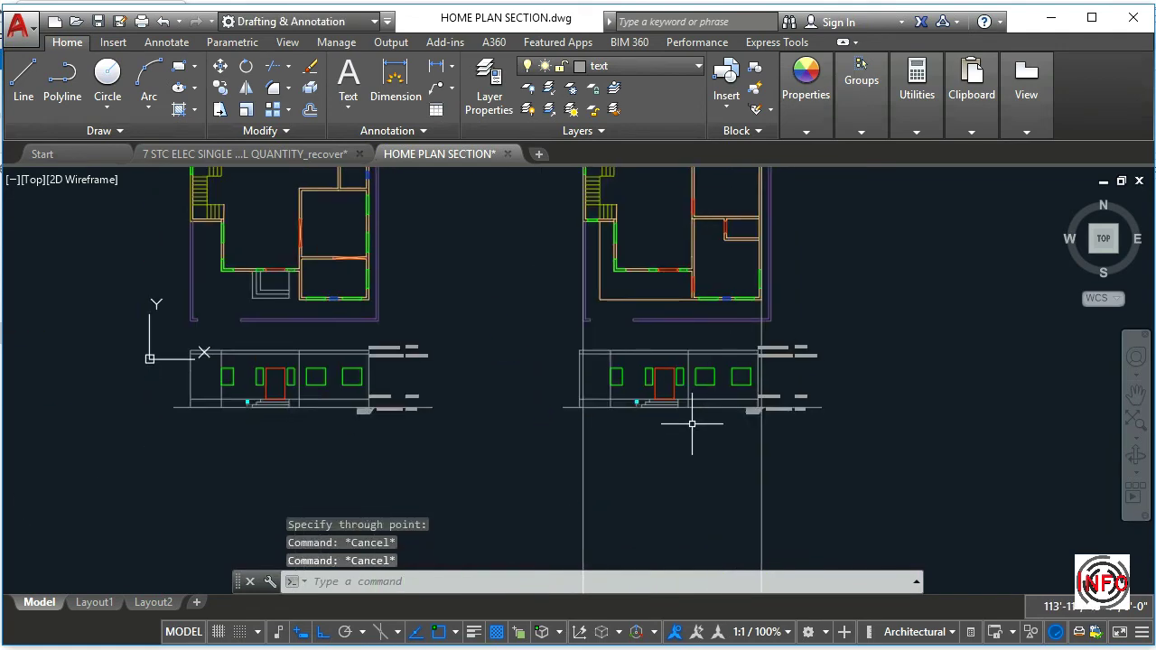
# Move the copied elevation, with its labels and hatch, from its upper-left corner down onto the left vertical construction line
pyautogui.write('m')
pyautogui.press('Return')
pyautogui.click(491, 329)
pyautogui.click(691, 404)
pyautogui.scroll(4, 562, 343)
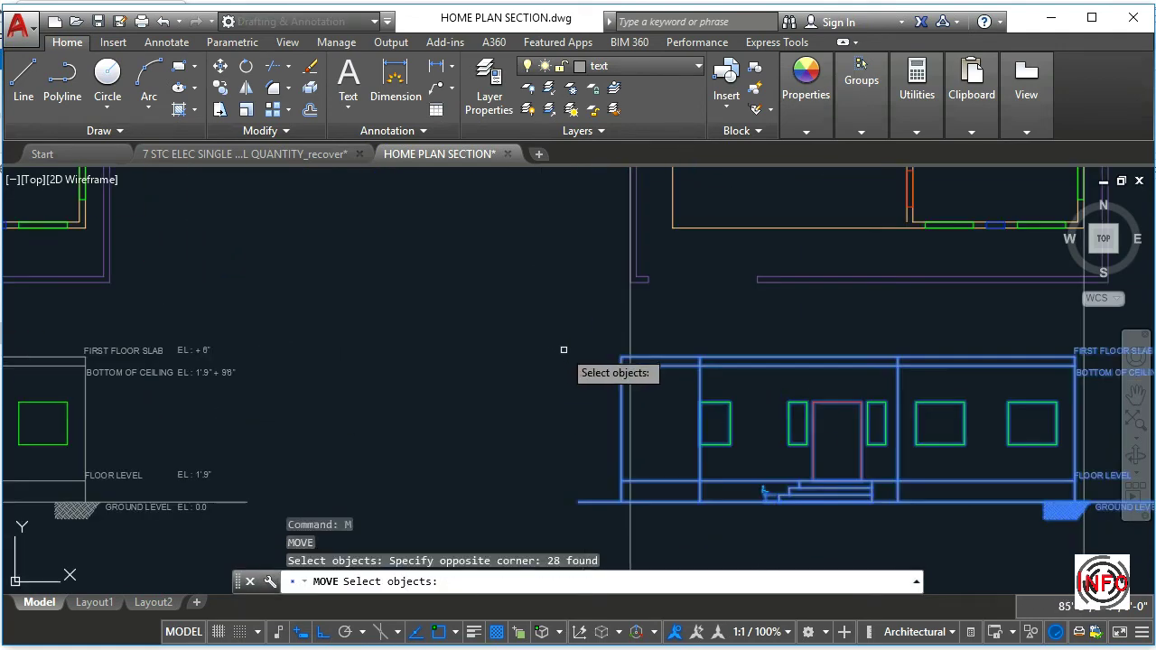
pyautogui.press('Return')
pyautogui.click(621, 360)
pyautogui.moveTo(625, 546); pyautogui.dragTo(658, 349, button='middle')
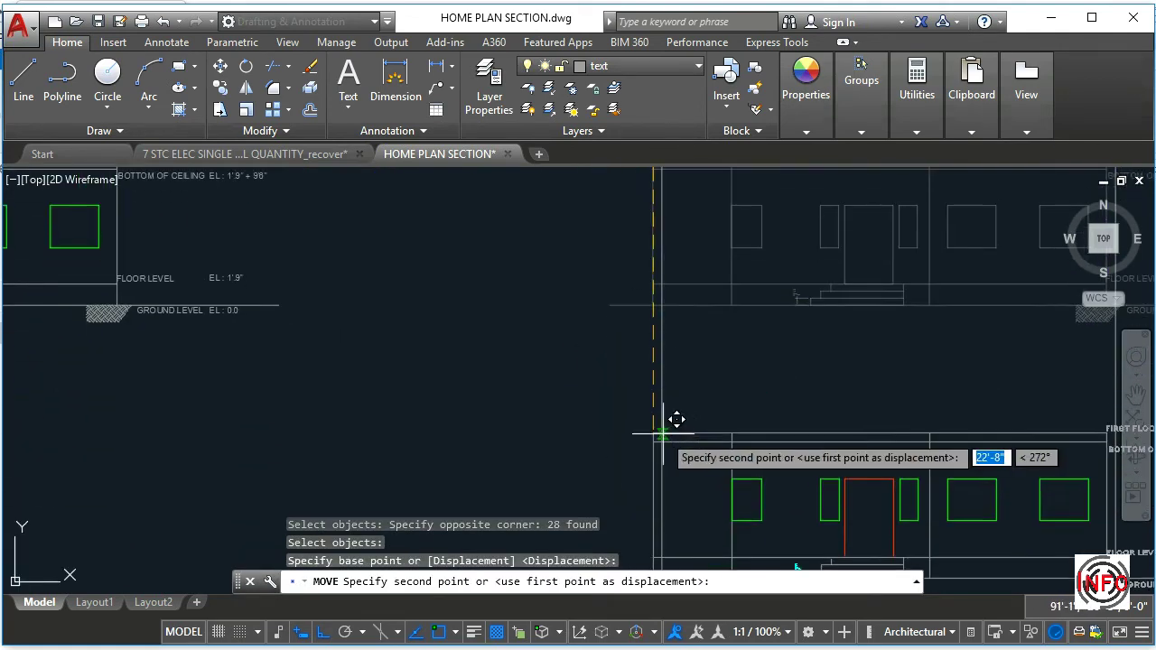
pyautogui.click(663, 434)
pyautogui.press('Return')
pyautogui.scroll(-4, 700, 429)
pyautogui.moveTo(835, 446); pyautogui.dragTo(726, 418, button='middle')
pyautogui.scroll(4, 688, 411)
pyautogui.press('Escape')
pyautogui.press('Escape')
pyautogui.press('Escape')
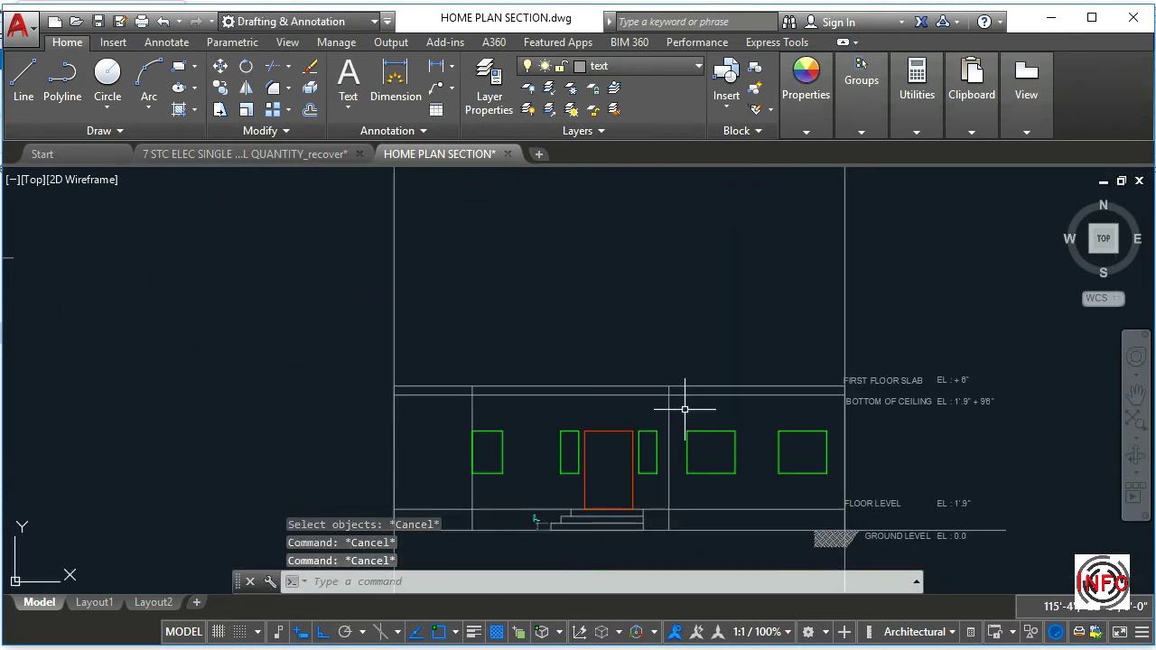
# Offset the top line of the copied elevation's first floor slab upward by 4 inches
pyautogui.write('o')
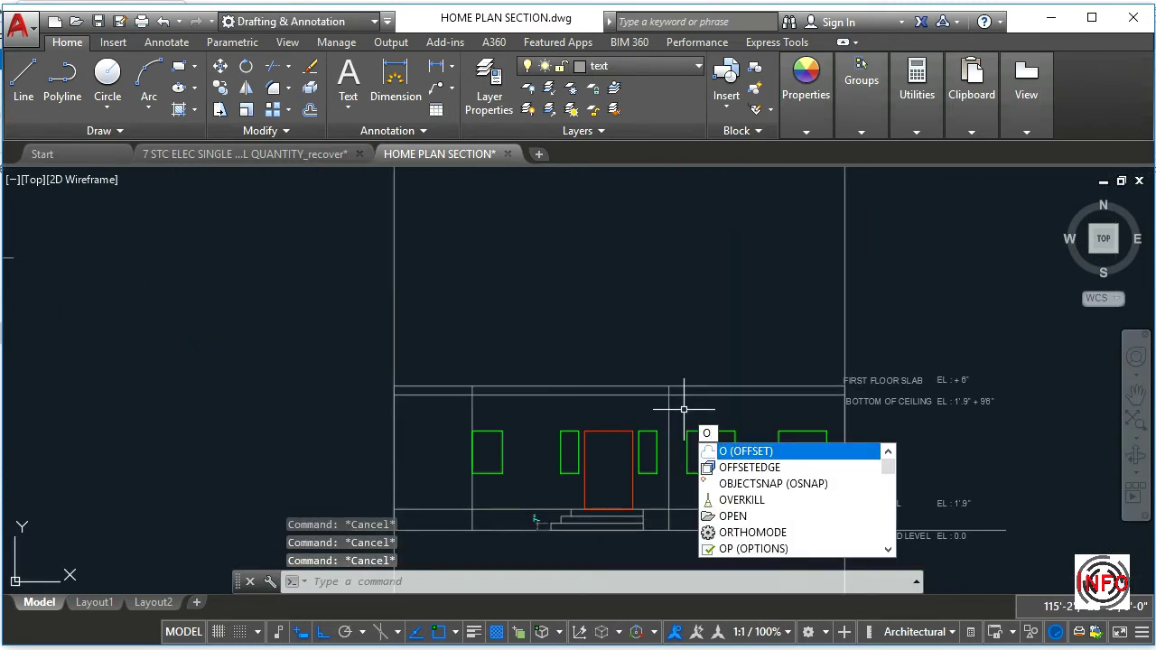
pyautogui.press('Return')
pyautogui.write('4')
pyautogui.press('Return')
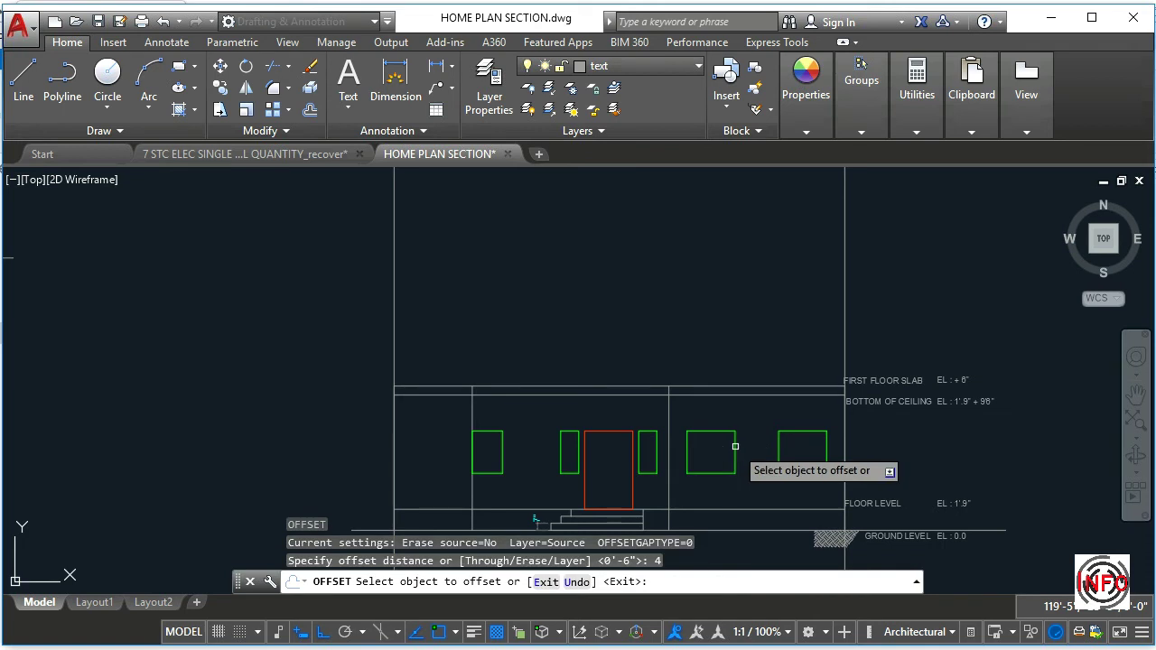
pyautogui.click(761, 383)
pyautogui.click(753, 336)
pyautogui.scroll(2, 858, 391)
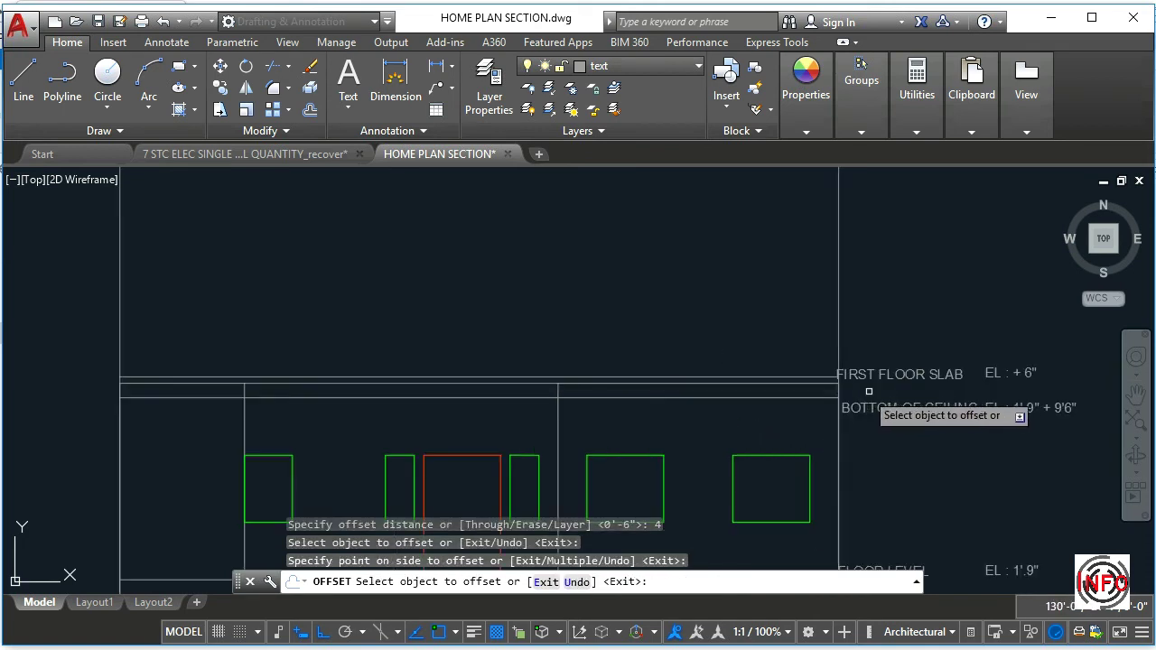
pyautogui.press('Escape')
# Move the FIRST FLOOR SLAB label slightly downward beside the slab lines of the copied elevation
pyautogui.scroll(4, 795, 374)
pyautogui.write('m')
pyautogui.press('Return')
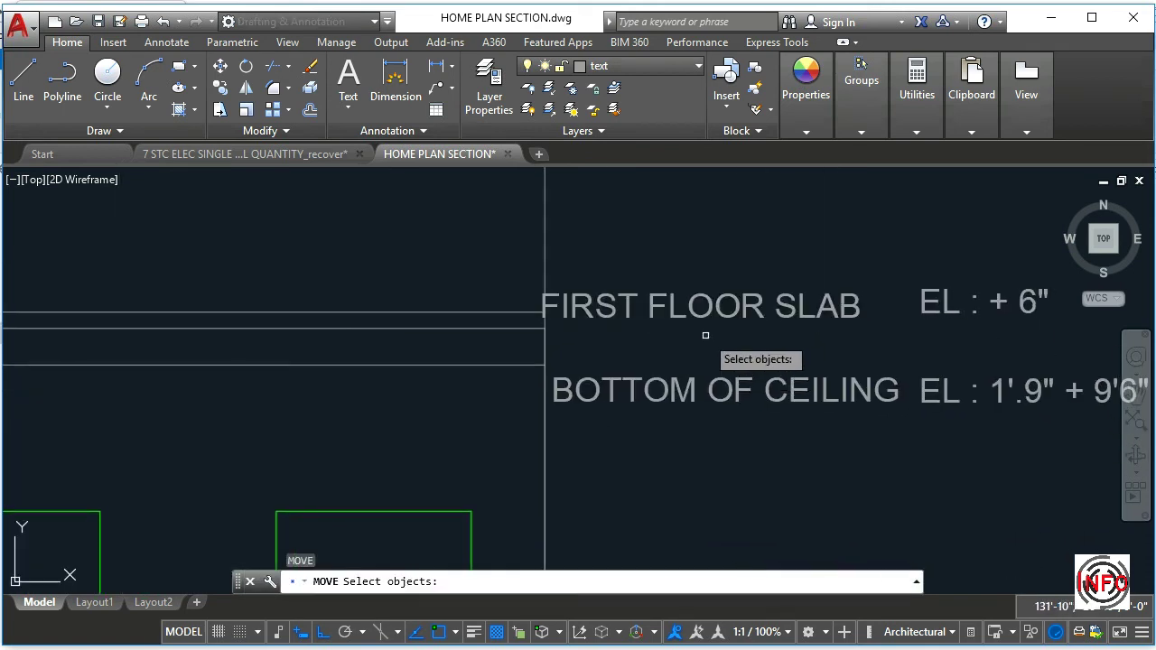
pyautogui.click(705, 335)
pyautogui.click(604, 239)
pyautogui.press('Return')
pyautogui.click(699, 192)
pyautogui.click(714, 218)
pyautogui.scroll(-2, 709, 226)
pyautogui.moveTo(703, 294); pyautogui.dragTo(799, 318, button='middle')
# Move the "EL : + 6"" text down level with the FIRST FLOOR SLAB label
pyautogui.write('m')
pyautogui.press('Return')
pyautogui.click(974, 346)
pyautogui.click(826, 289)
pyautogui.click(803, 273)
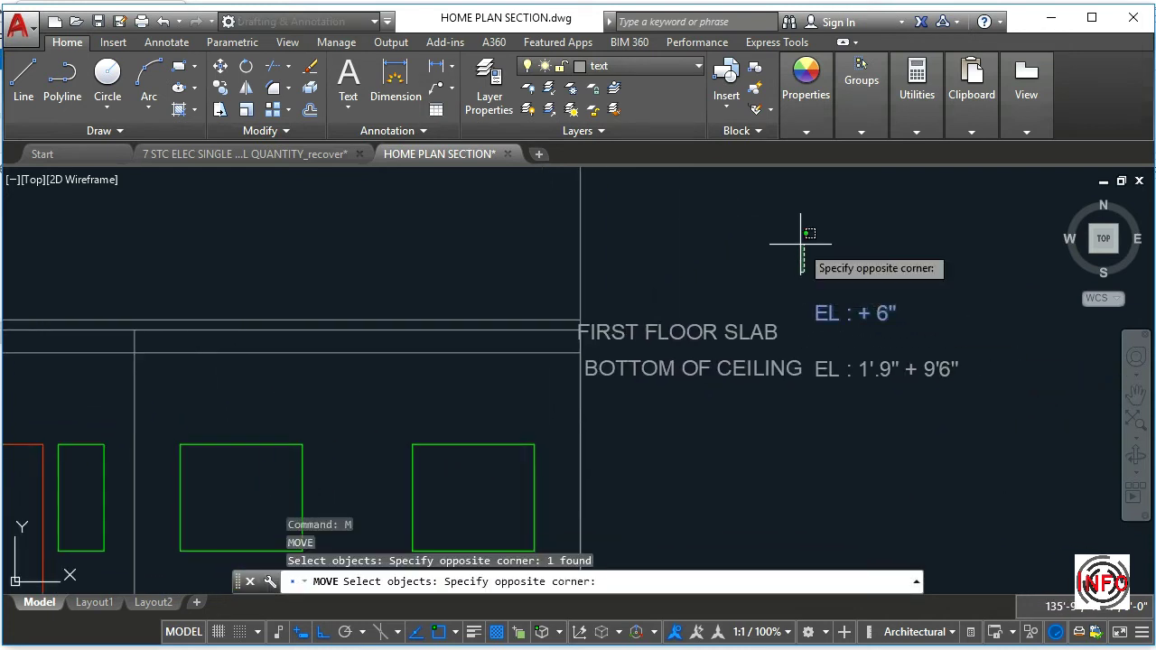
pyautogui.click(762, 238)
pyautogui.press('Return')
pyautogui.click(821, 199)
pyautogui.click(823, 216)
pyautogui.press('Return')
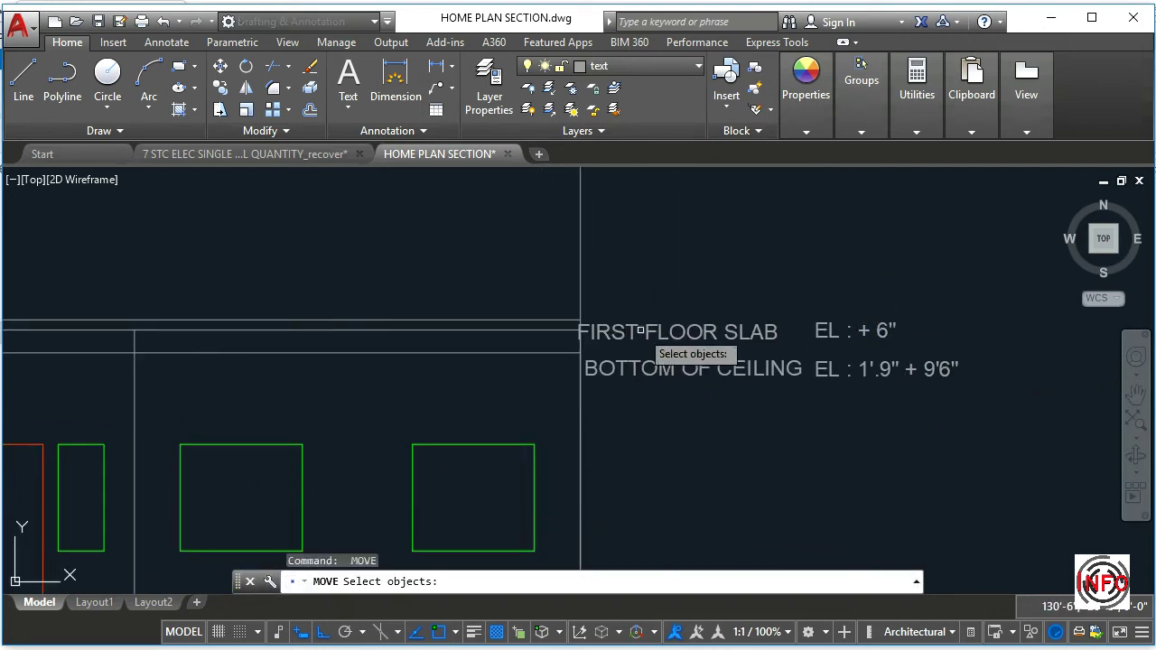
pyautogui.press('Escape')
# Draw a stepped polyline leader from the right end of the offset line, going up and then right above the slab label
pyautogui.moveTo(641, 331); pyautogui.dragTo(785, 377, button='middle')
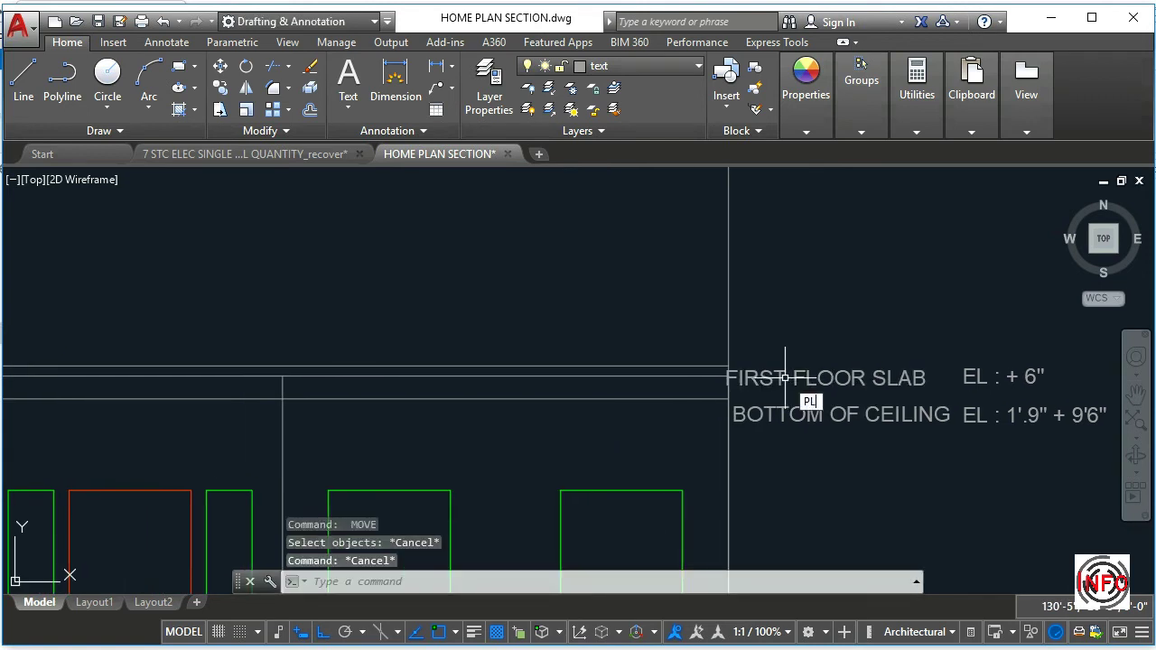
pyautogui.write('pl')
pyautogui.press('Return')
pyautogui.click(730, 367)
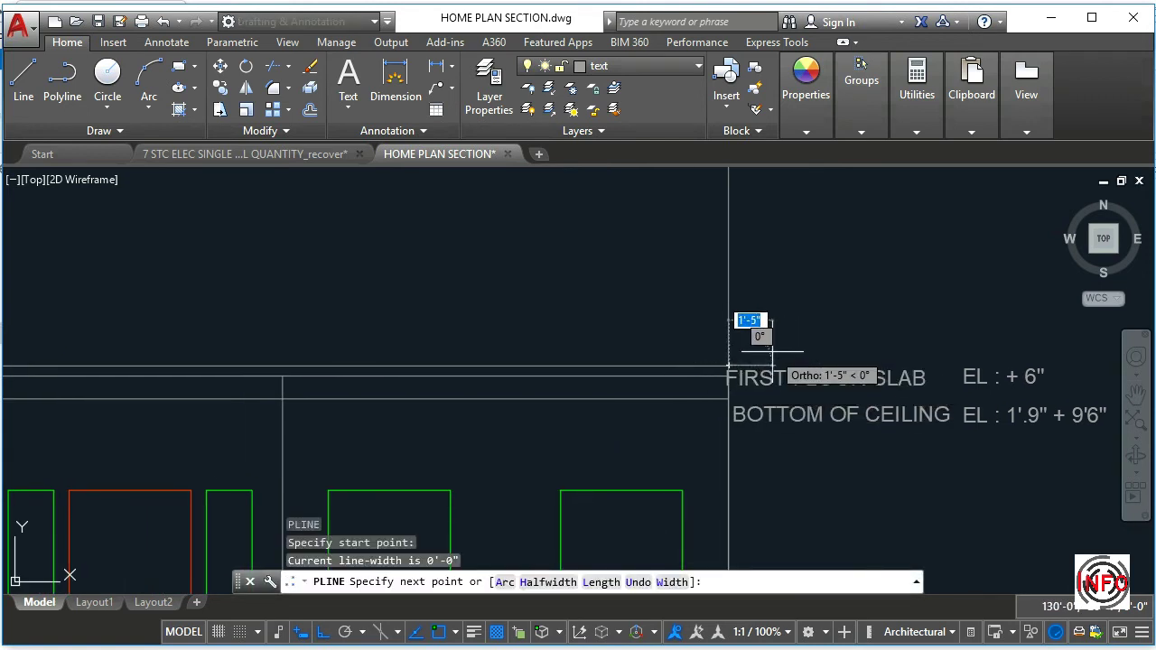
pyautogui.click(773, 351)
pyautogui.click(774, 273)
pyautogui.click(882, 275)
pyautogui.press('Escape')
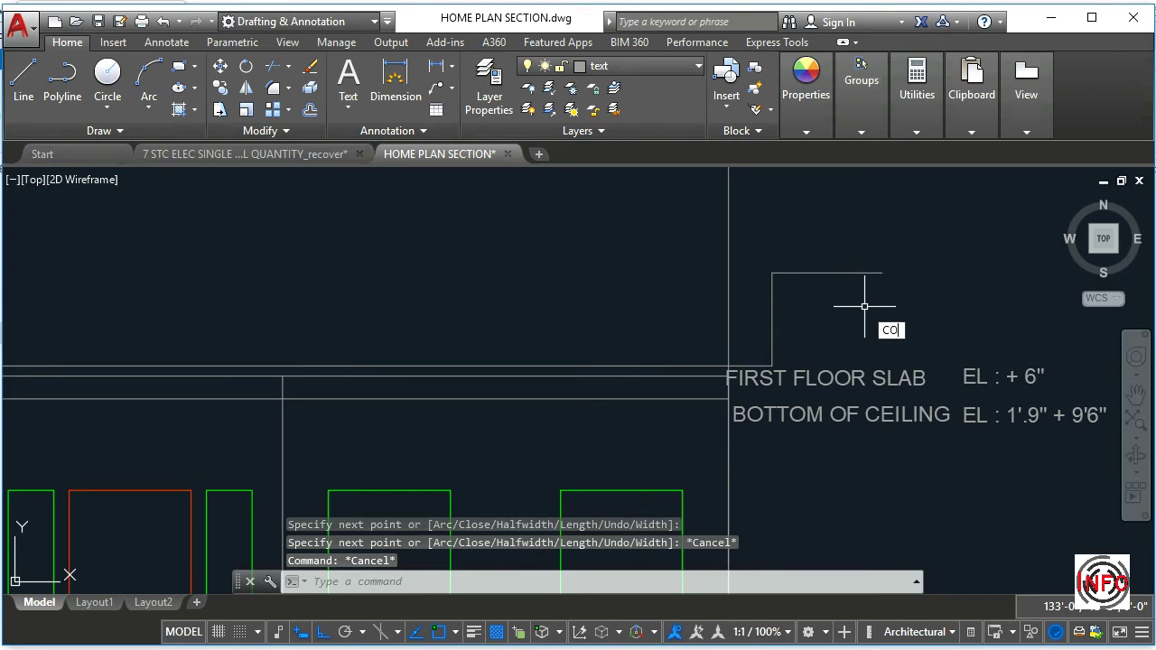
# Copy the FIRST FLOOR SLAB label to the free end of the new leader
pyautogui.write('co')
pyautogui.press('Return')
pyautogui.click(840, 378)
pyautogui.press('Return')
pyautogui.click(730, 383)
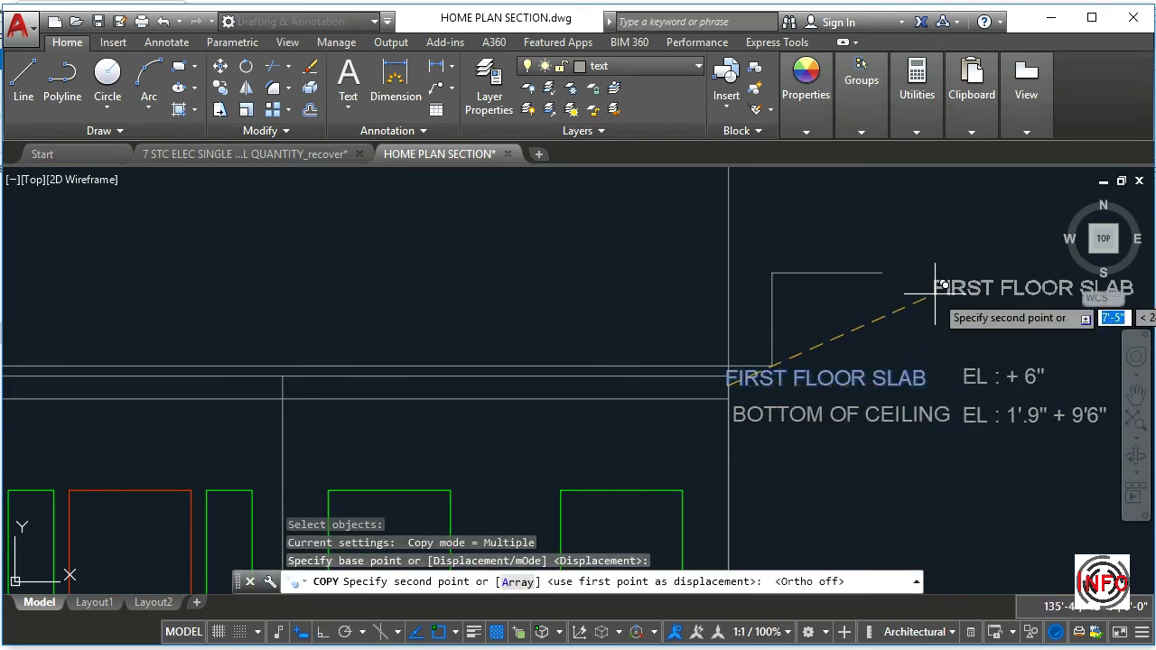
pyautogui.click(895, 278)
pyautogui.press('Escape')
# Change the copied label at the leader's end to "FIRST FLOOR TILE"
pyautogui.write('ed')
pyautogui.press('Return')
pyautogui.scroll(-2, 531, 406)
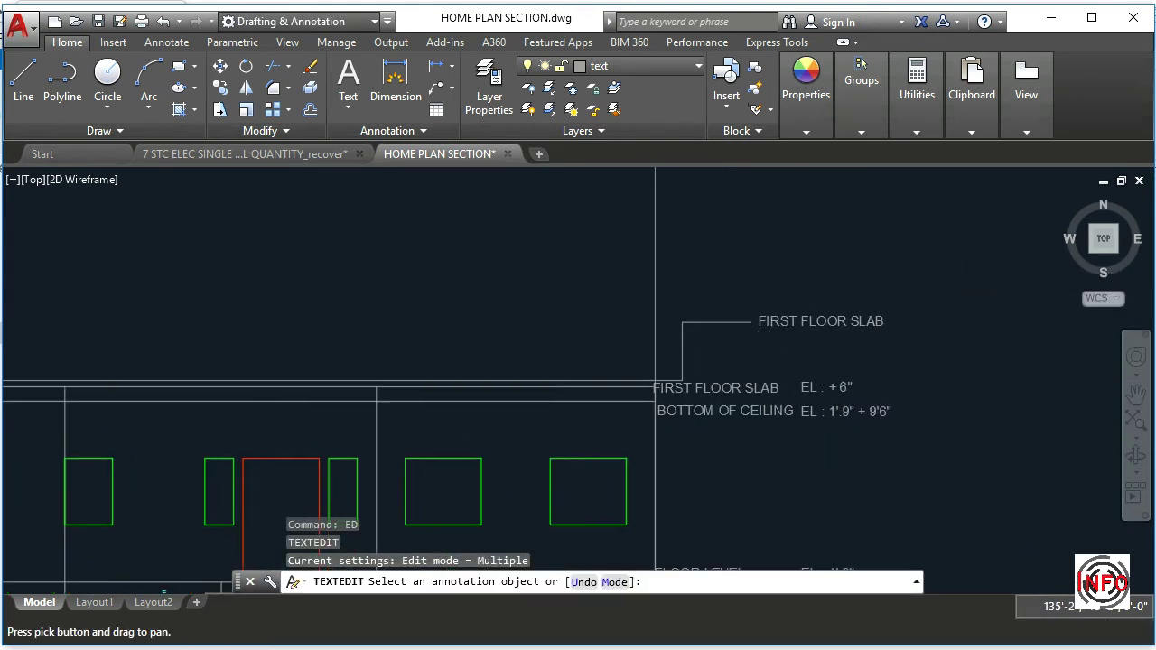
pyautogui.scroll(2, 843, 347)
pyautogui.click(813, 307)
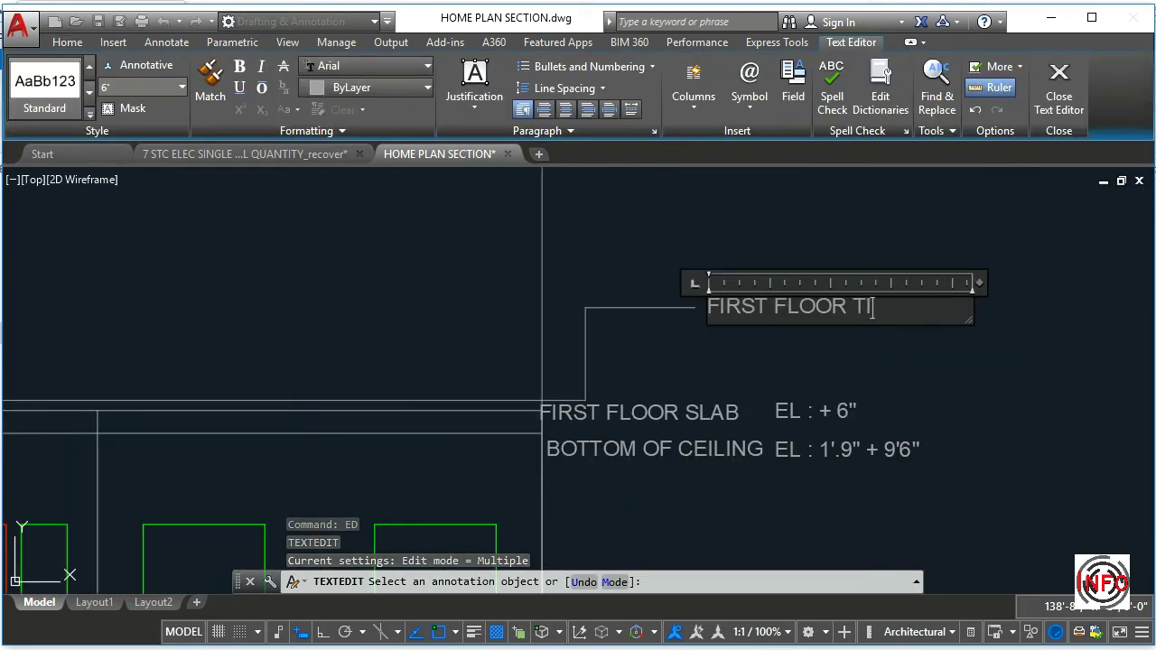
pyautogui.click(682, 319)
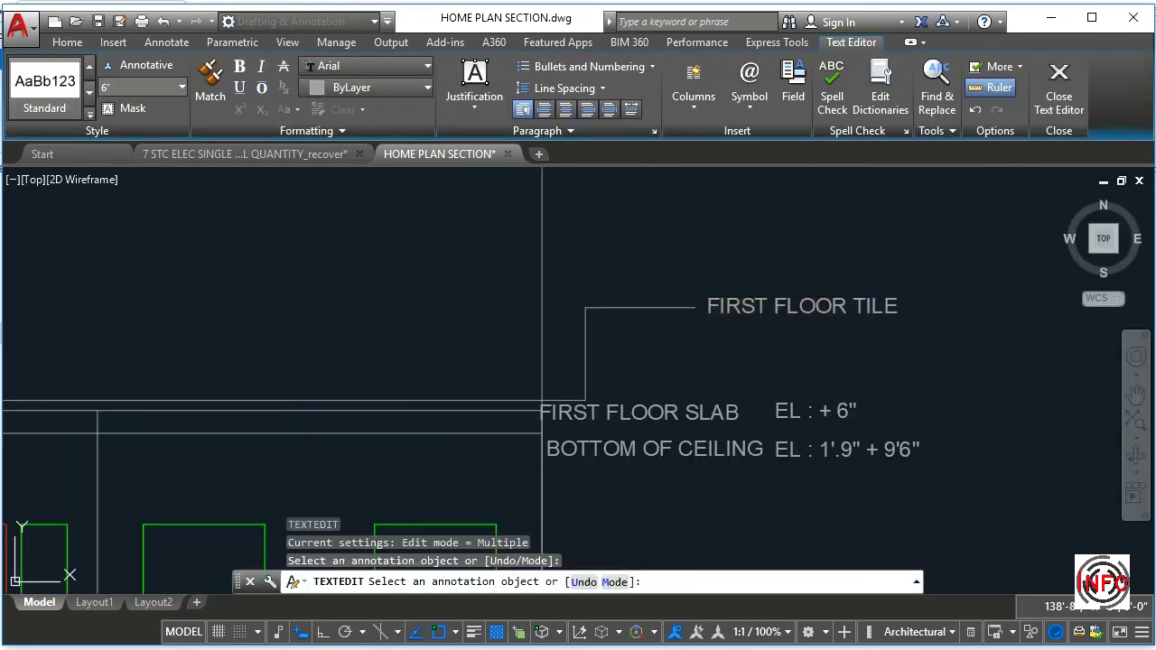
# Examine the moved elevation and compare it with the second floor plan above, along the construction lines
pyautogui.scroll(-6, 682, 319)
pyautogui.moveTo(593, 356); pyautogui.dragTo(731, 367, button='middle')
pyautogui.scroll(4, 605, 355)
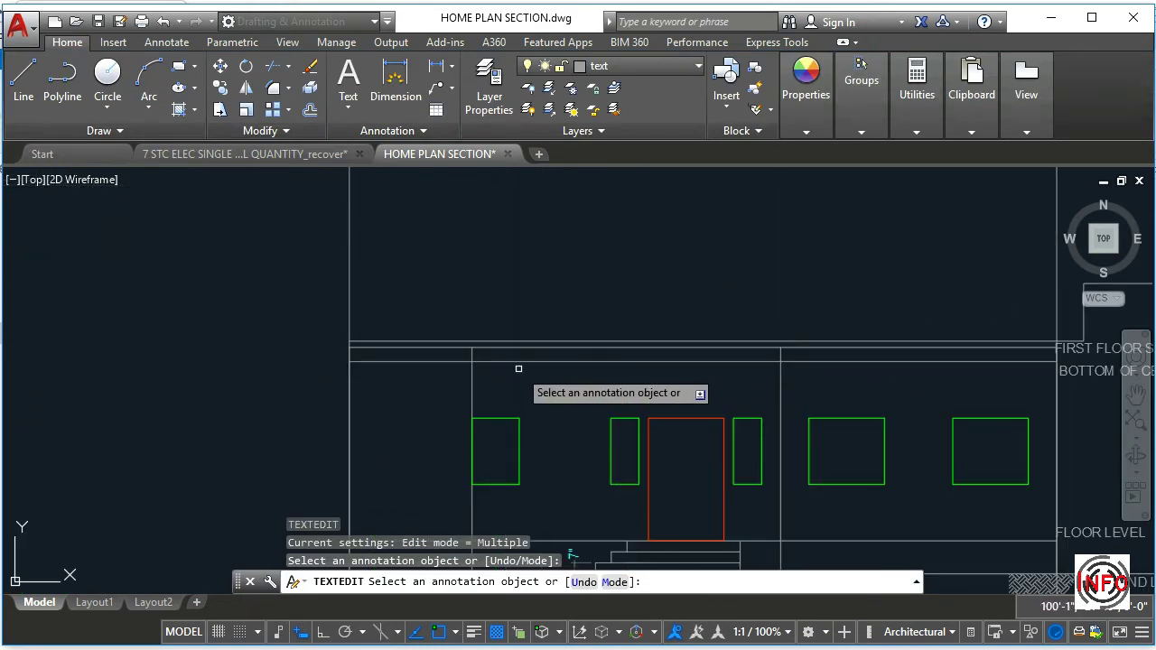
pyautogui.scroll(-2, 548, 369)
pyautogui.scroll(2, 498, 387)
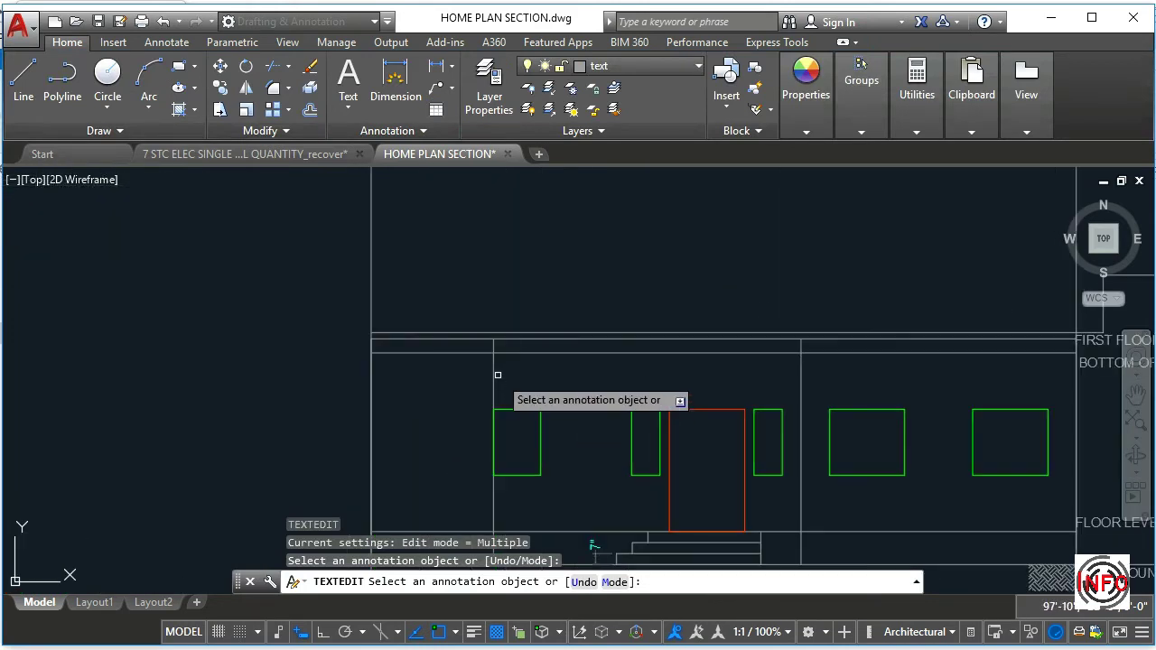
pyautogui.scroll(-1, 519, 389)
pyautogui.press('Escape')
pyautogui.scroll(-2, 534, 402)
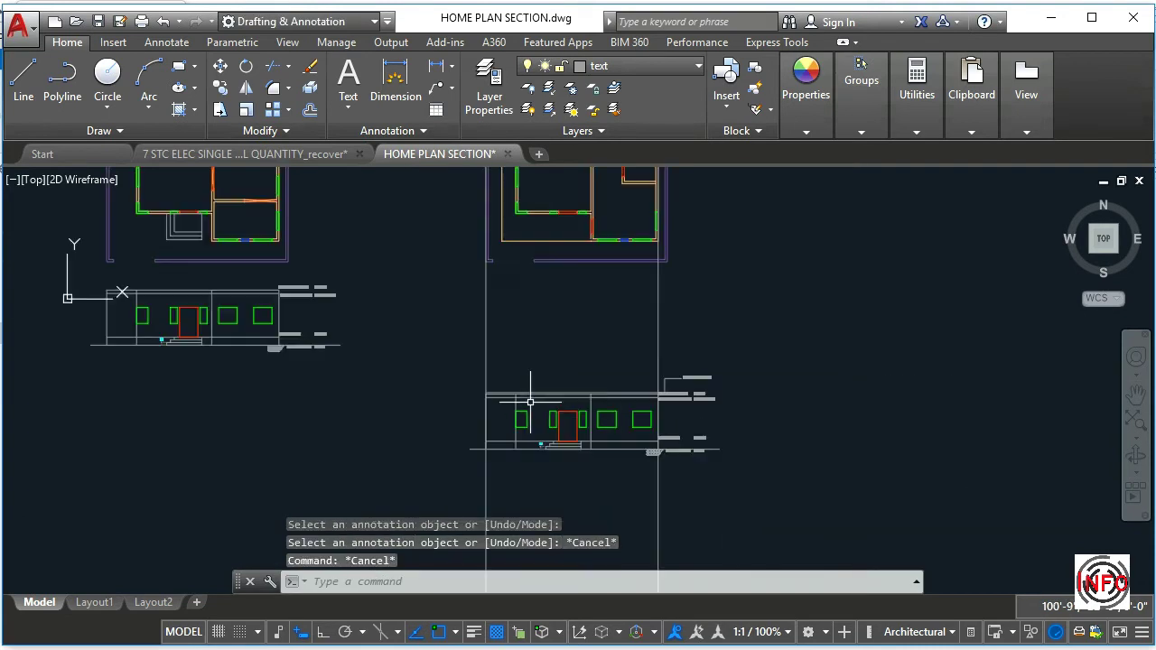
pyautogui.scroll(4, 533, 253)
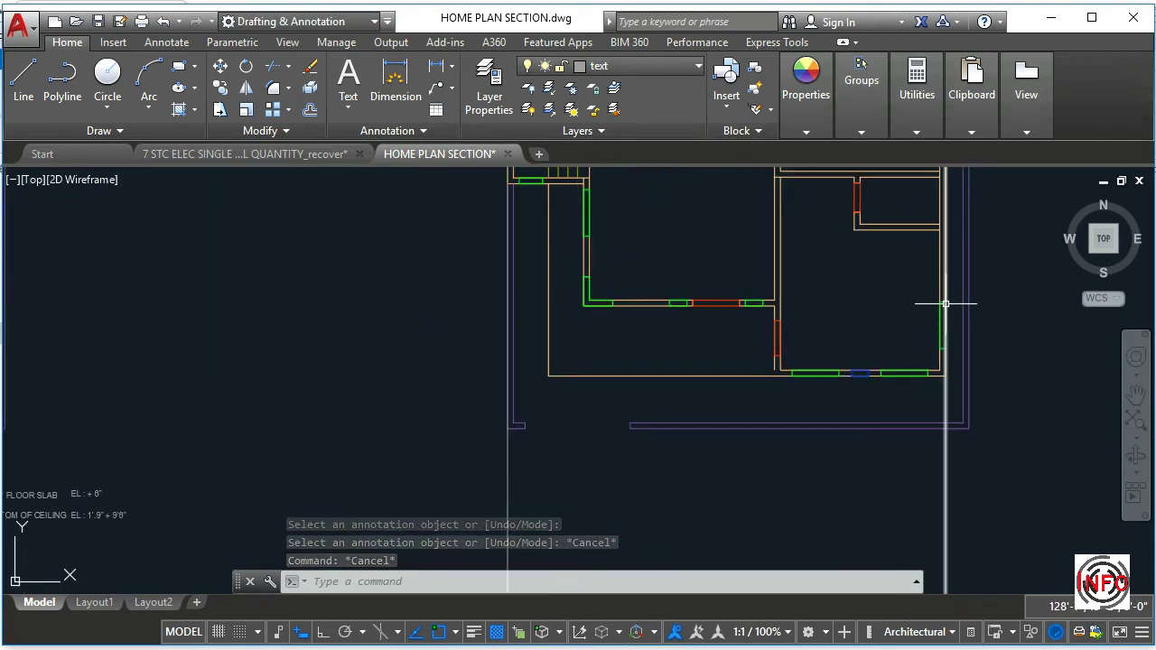
pyautogui.scroll(-3, 666, 356)
pyautogui.moveTo(665, 356); pyautogui.dragTo(805, 356, button='middle')
pyautogui.scroll(-2, 618, 385)
pyautogui.moveTo(618, 386); pyautogui.dragTo(390, 306, button='middle')
pyautogui.moveTo(442, 441); pyautogui.dragTo(404, 390, button='middle')
pyautogui.scroll(4, 714, 449)
pyautogui.press('Escape')
pyautogui.press('Escape')
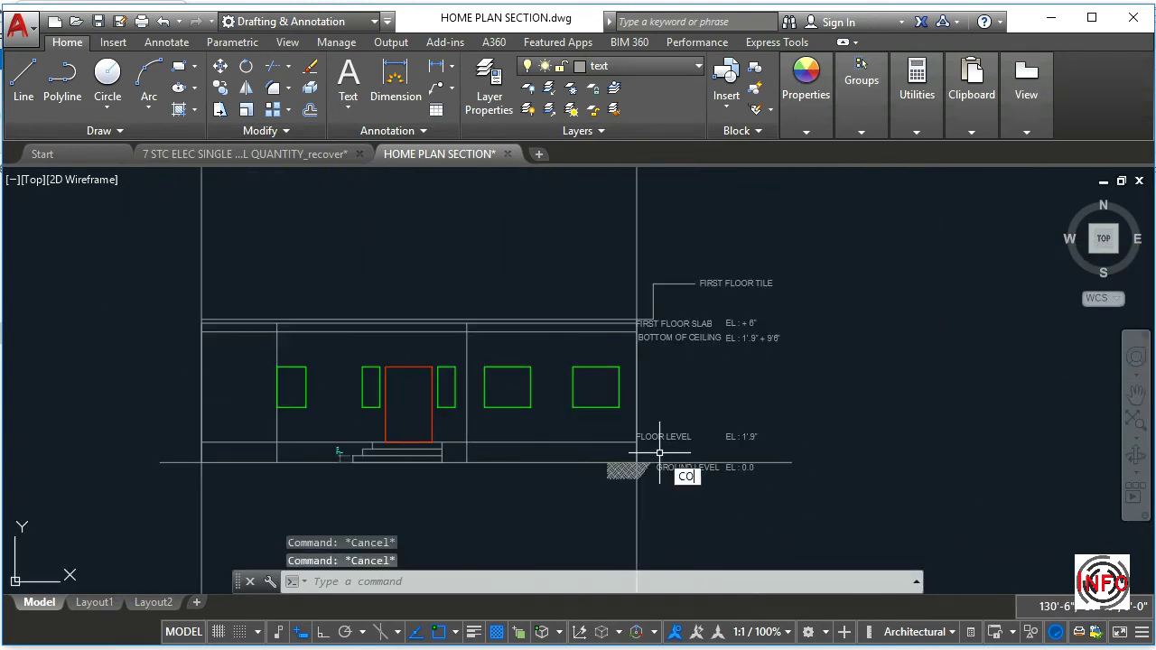
# Copy the floor line, door, windows except the rightmost, inner vertical lines and ceiling and slab lines up onto the first floor tile line
pyautogui.press('Return')
pyautogui.moveTo(372, 443); pyautogui.dragTo(472, 454, button='middle')
pyautogui.click(353, 452)
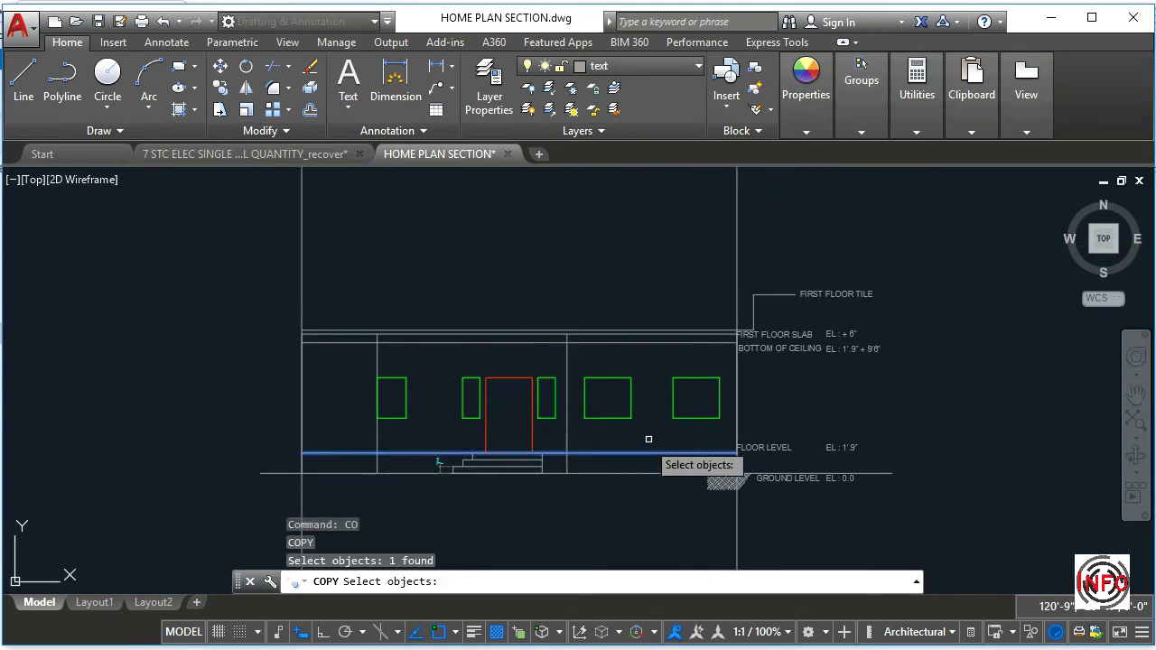
pyautogui.click(649, 439)
pyautogui.click(393, 366)
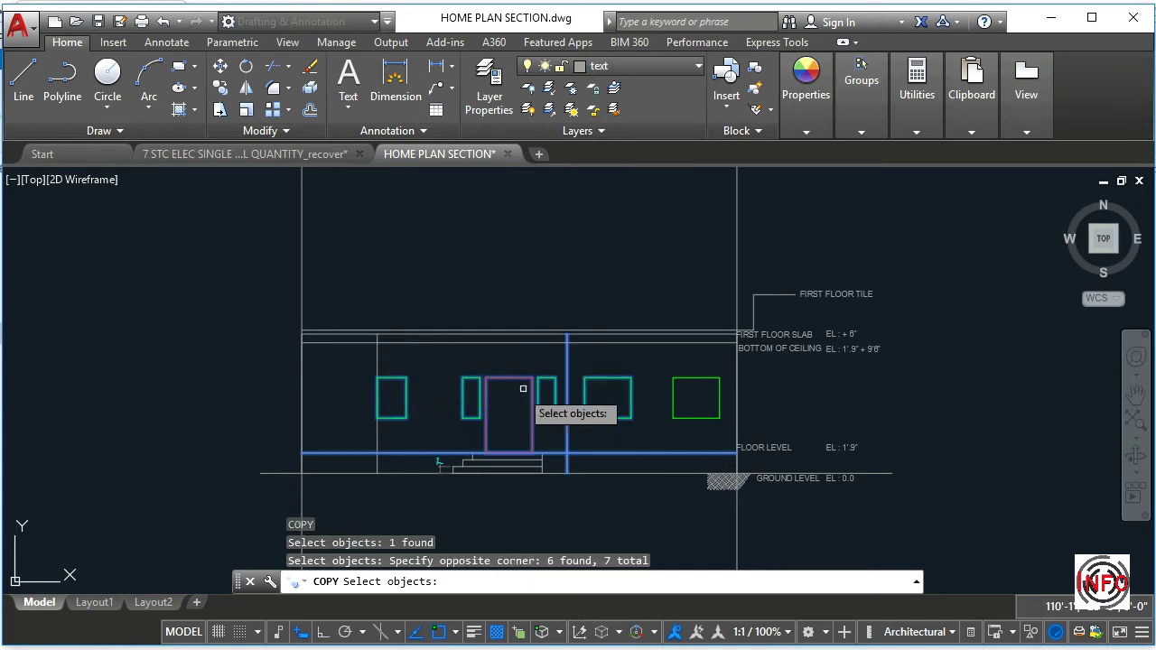
pyautogui.click(424, 408)
pyautogui.click(369, 374)
pyautogui.click(432, 341)
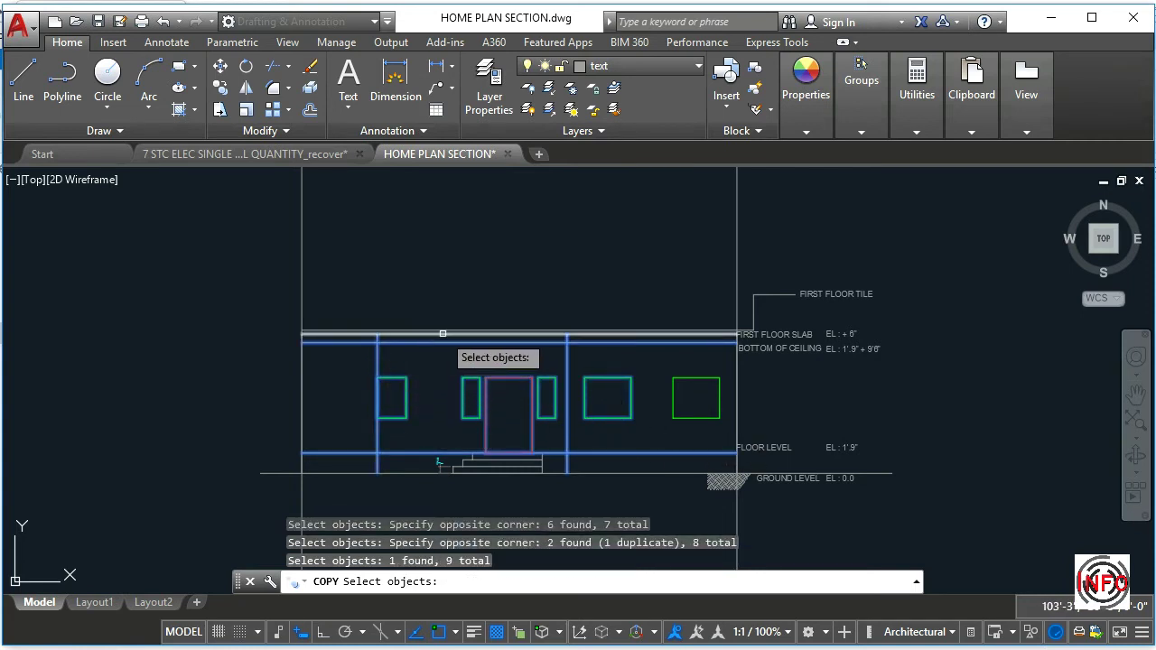
pyautogui.click(442, 332)
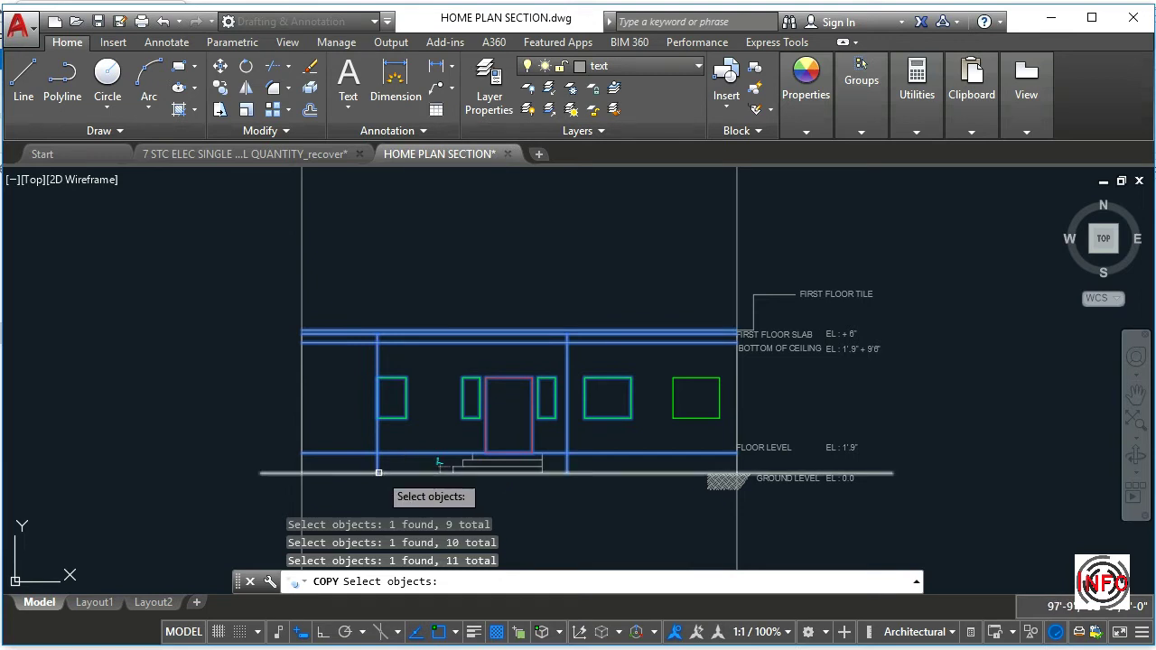
pyautogui.press('Return')
pyautogui.click(377, 454)
pyautogui.scroll(3, 386, 389)
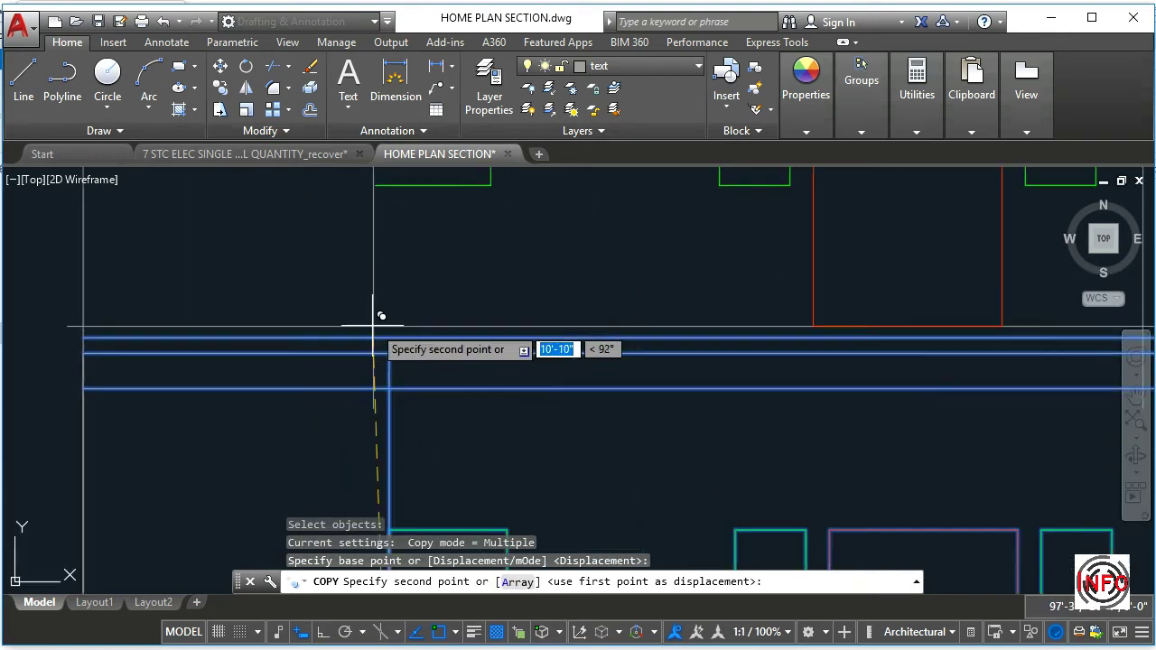
pyautogui.moveTo(394, 314)
pyautogui.mouseDown(button='middle')
pyautogui.moveTo(394, 338)
pyautogui.moveTo(390, 328)
pyautogui.mouseUp(button='middle')
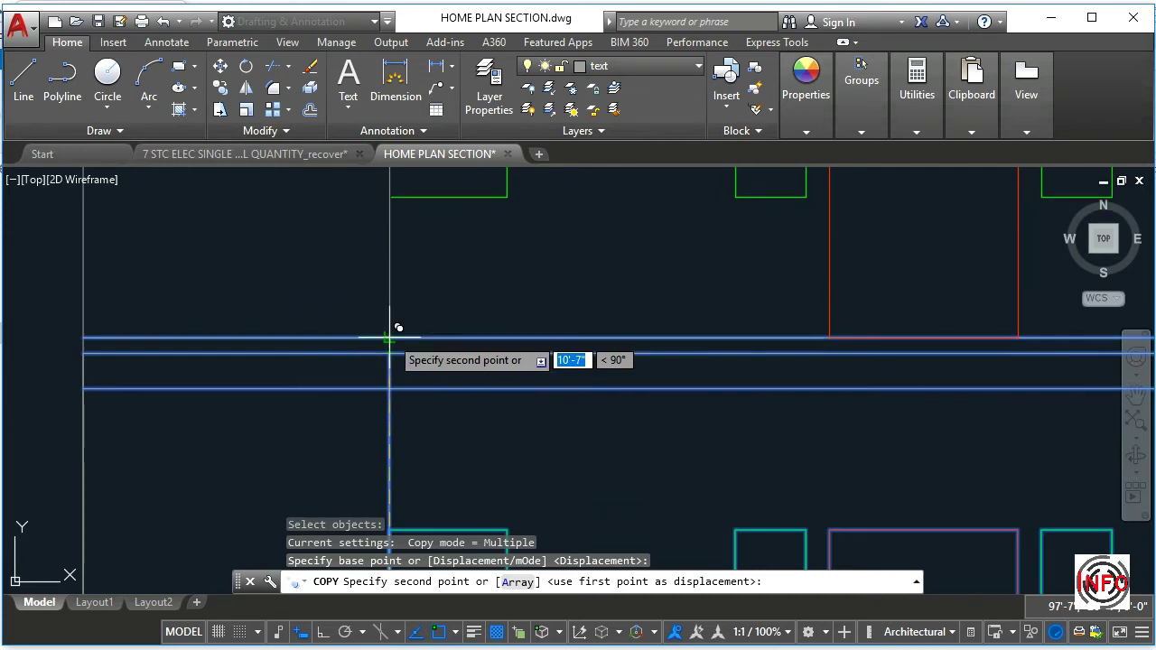
pyautogui.click(390, 359)
pyautogui.scroll(-5, 415, 375)
pyautogui.press('Escape')
pyautogui.press('Escape')
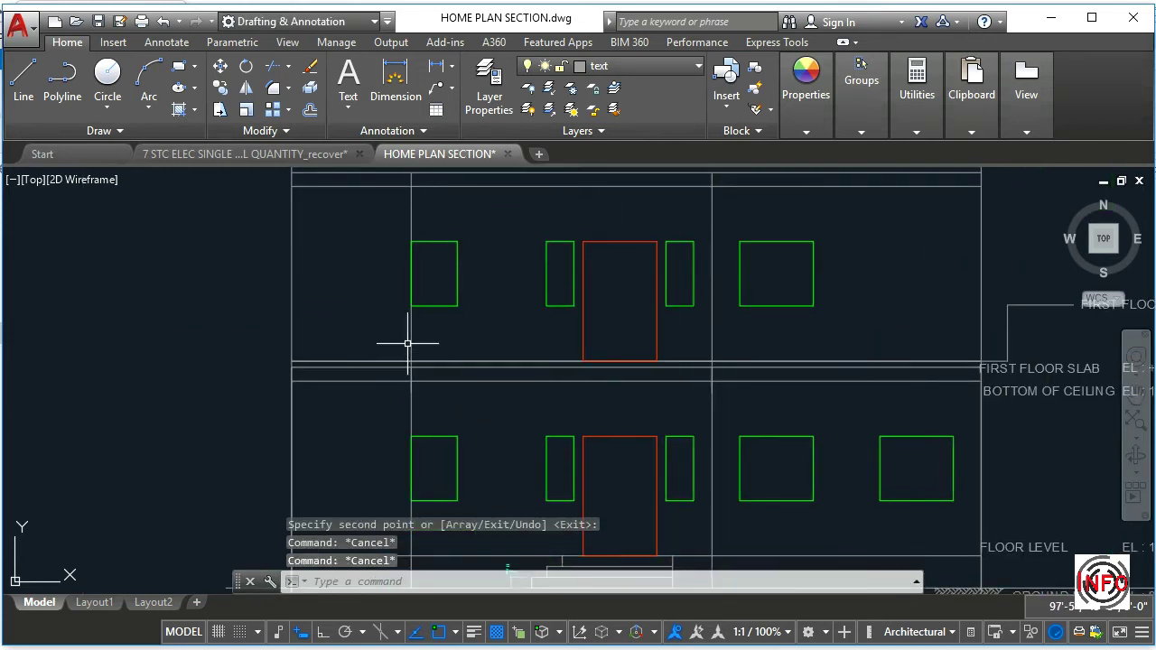
# Shorten the upper storey's two inner vertical lines so their lower ends meet the first floor tile line
pyautogui.click(411, 360)
pyautogui.click(410, 393)
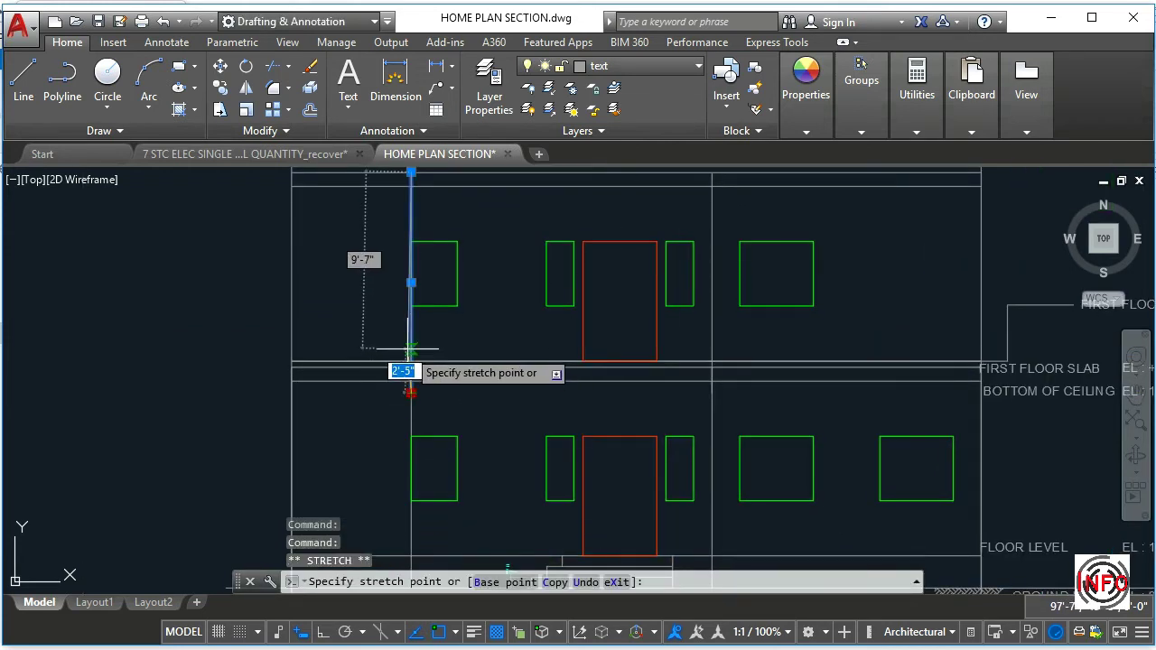
pyautogui.click(411, 360)
pyautogui.moveTo(598, 432); pyautogui.dragTo(428, 405, button='middle')
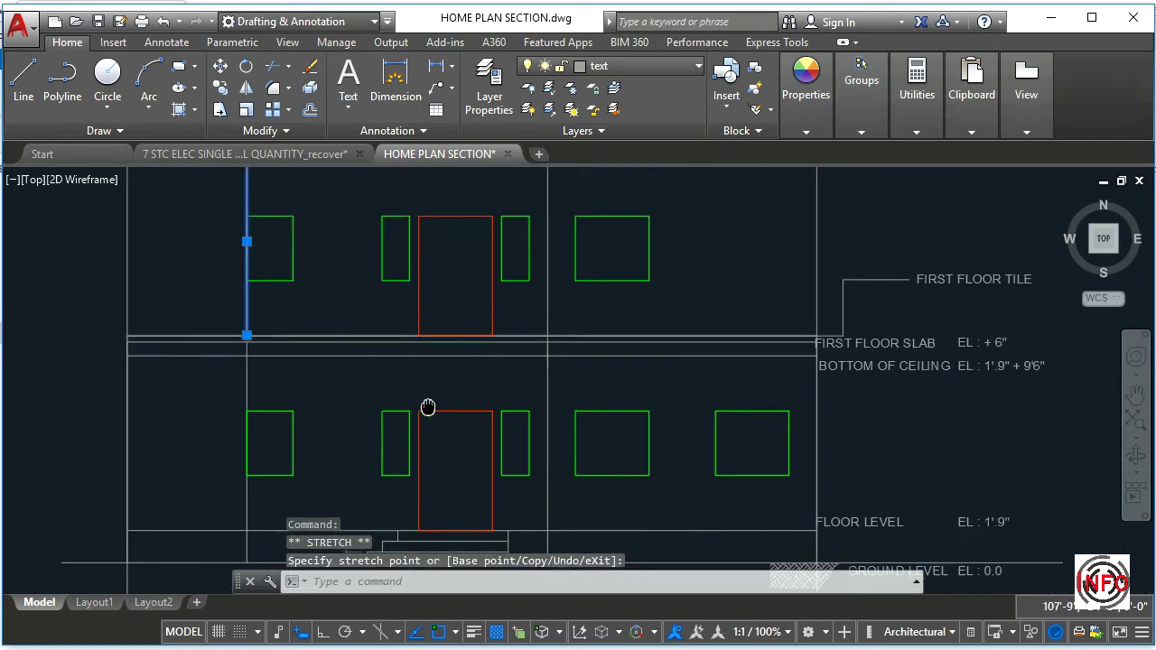
pyautogui.click(544, 320)
pyautogui.click(542, 366)
pyautogui.scroll(4, 540, 364)
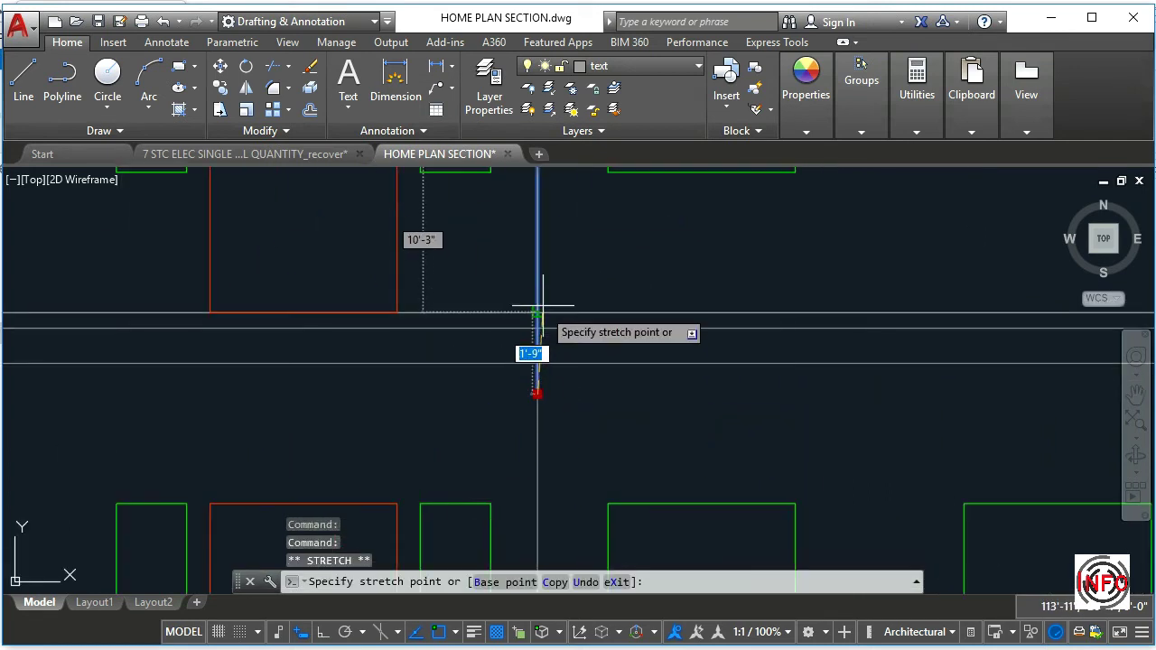
pyautogui.click(544, 305)
pyautogui.scroll(-4, 606, 382)
pyautogui.press('Escape')
# Draw vertical construction lines through both ends of the small window below the staircase in the second floor plan
pyautogui.moveTo(606, 382)
pyautogui.mouseDown(button='middle')
pyautogui.moveTo(595, 419)
pyautogui.moveTo(695, 423)
pyautogui.mouseUp(button='middle')
pyautogui.scroll(-2, 550, 382)
pyautogui.scroll(2, 556, 394)
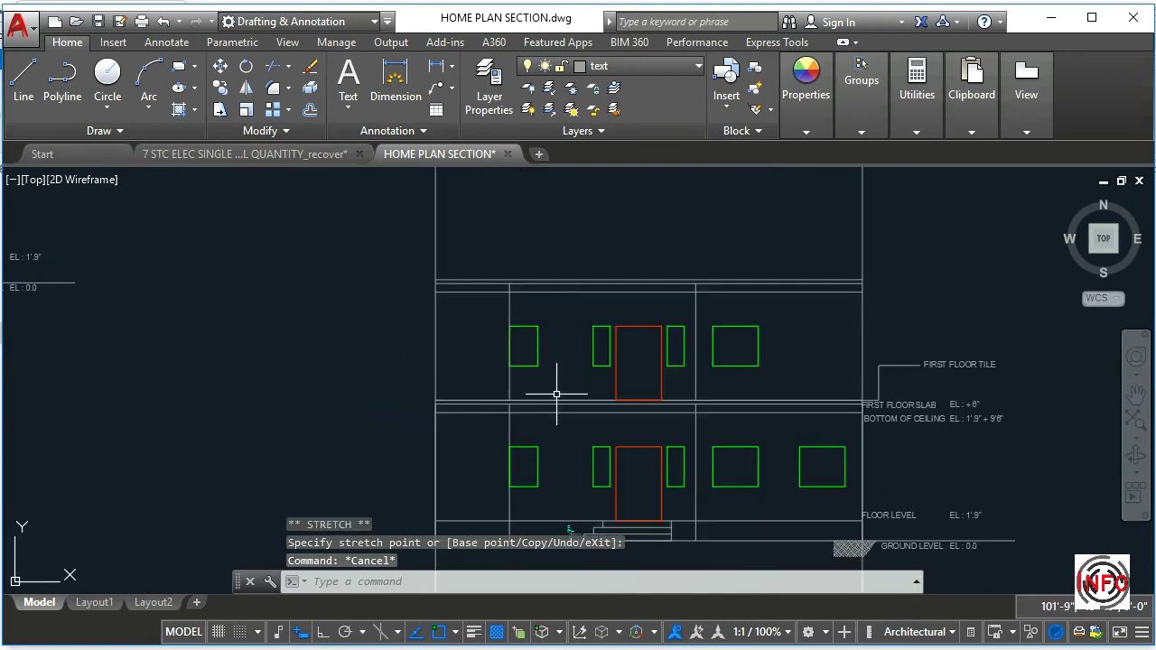
pyautogui.scroll(-2, 556, 394)
pyautogui.moveTo(573, 412); pyautogui.dragTo(586, 473, button='middle')
pyautogui.scroll(3, 583, 392)
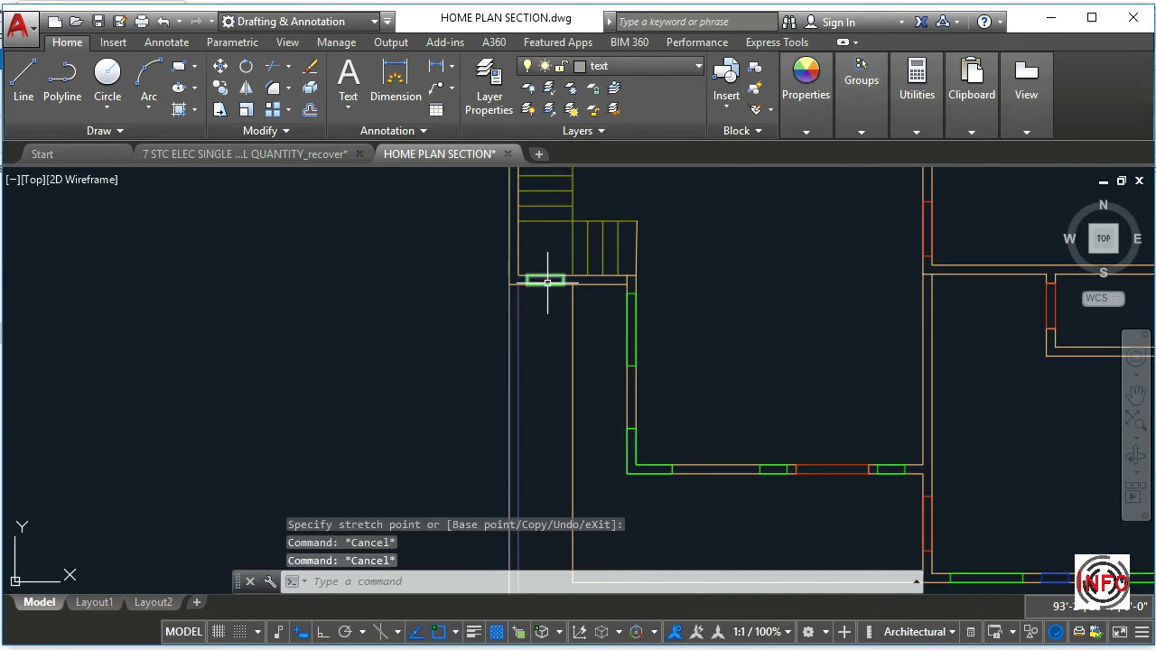
pyautogui.write('l')
pyautogui.press('Return')
pyautogui.click(546, 280)
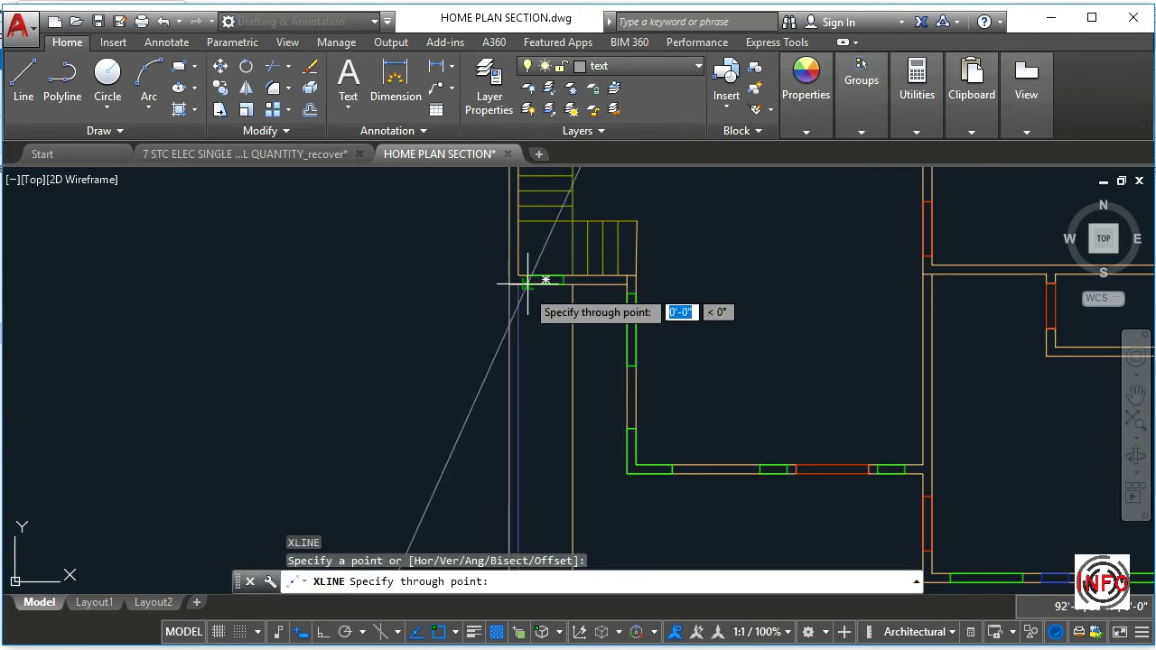
pyautogui.click(537, 377)
pyautogui.press('Return')
pyautogui.press('Return')
pyautogui.click(563, 283)
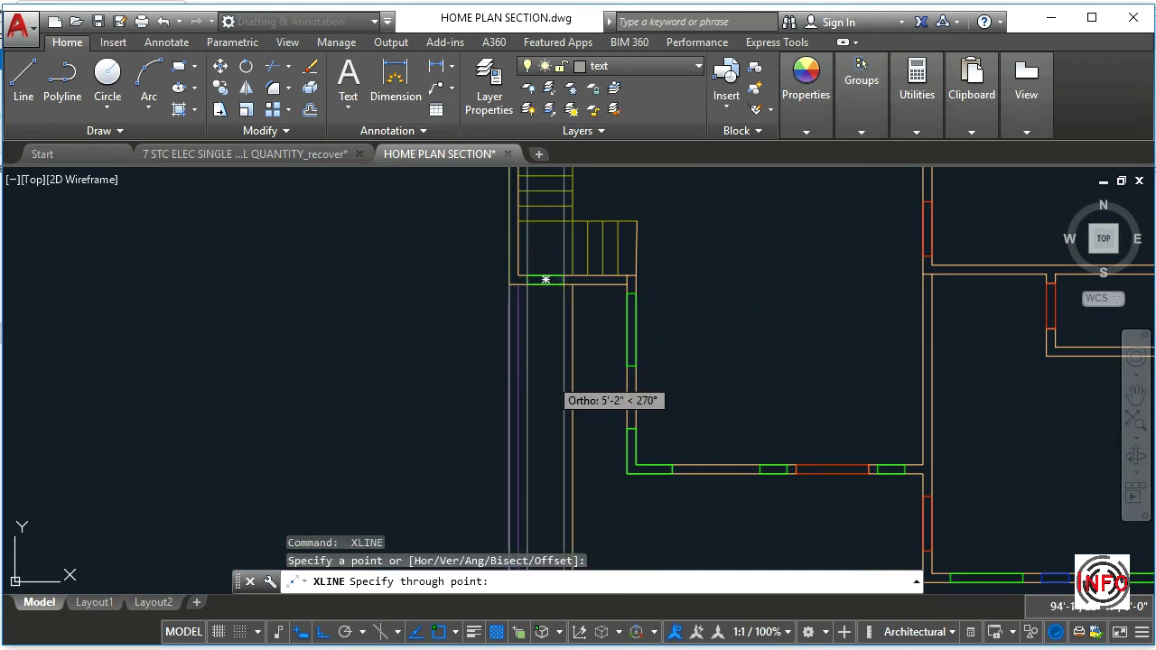
pyautogui.click(573, 400)
pyautogui.press('Return')
# Copy the upper storey's leftmost window by its upper-left corner onto the left staircase-window construction line
pyautogui.scroll(-3, 540, 392)
pyautogui.scroll(-3, 553, 403)
pyautogui.scroll(5, 553, 403)
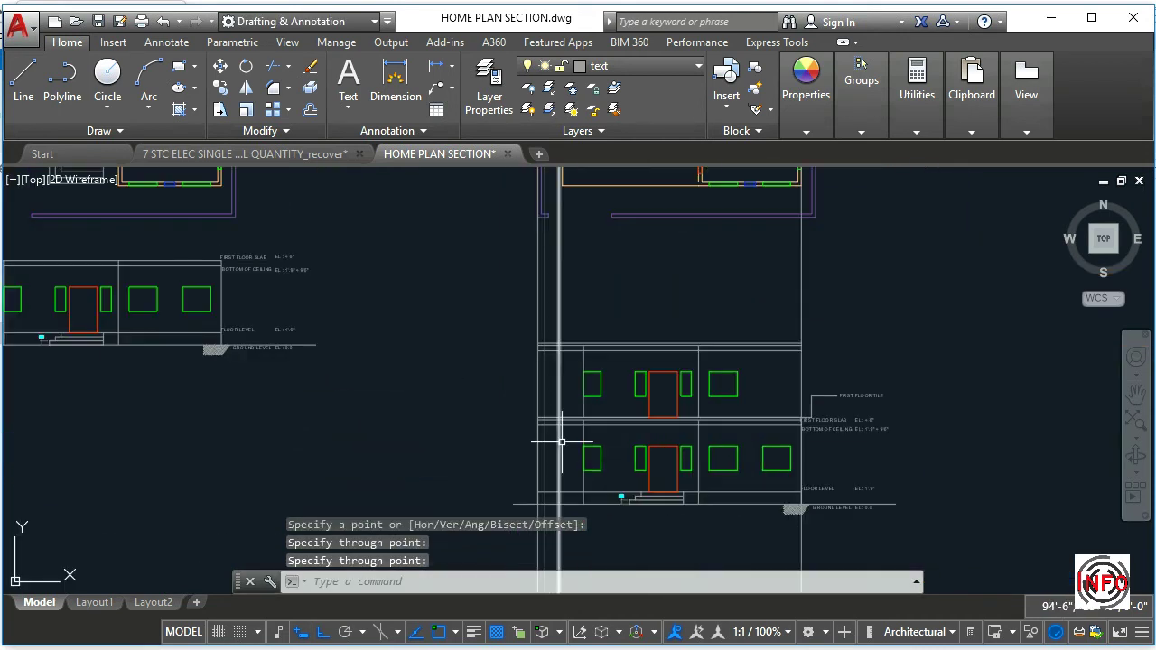
pyautogui.press('Escape')
pyautogui.write('co')
pyautogui.press('Return')
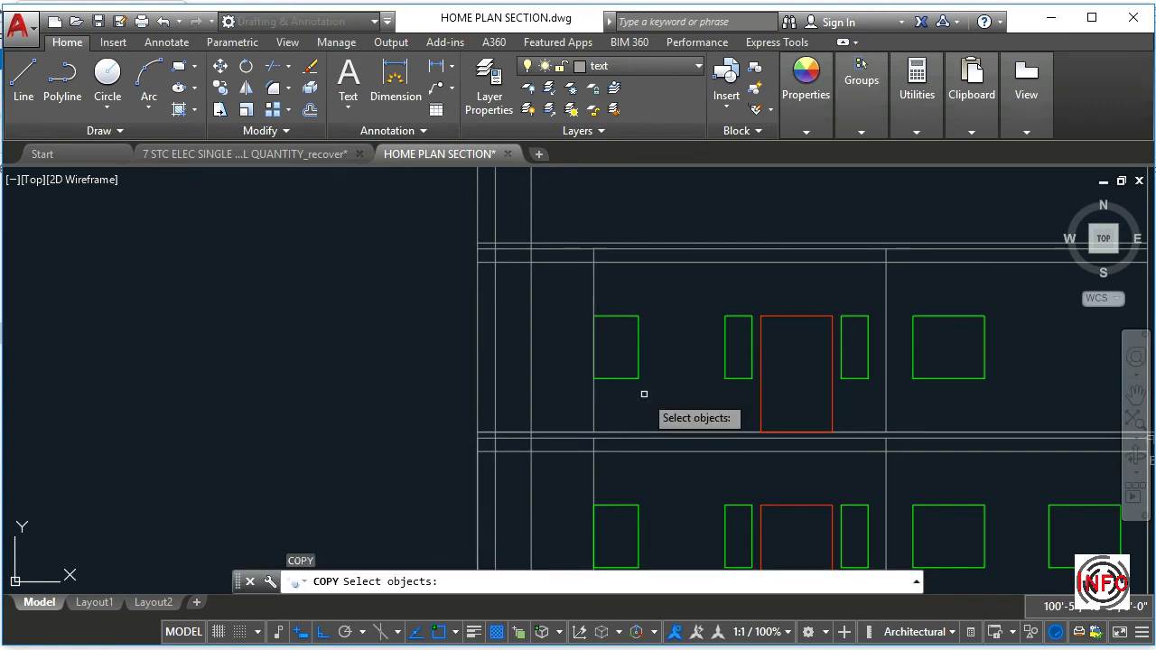
pyautogui.click(638, 365)
pyautogui.press('Return')
pyautogui.click(593, 316)
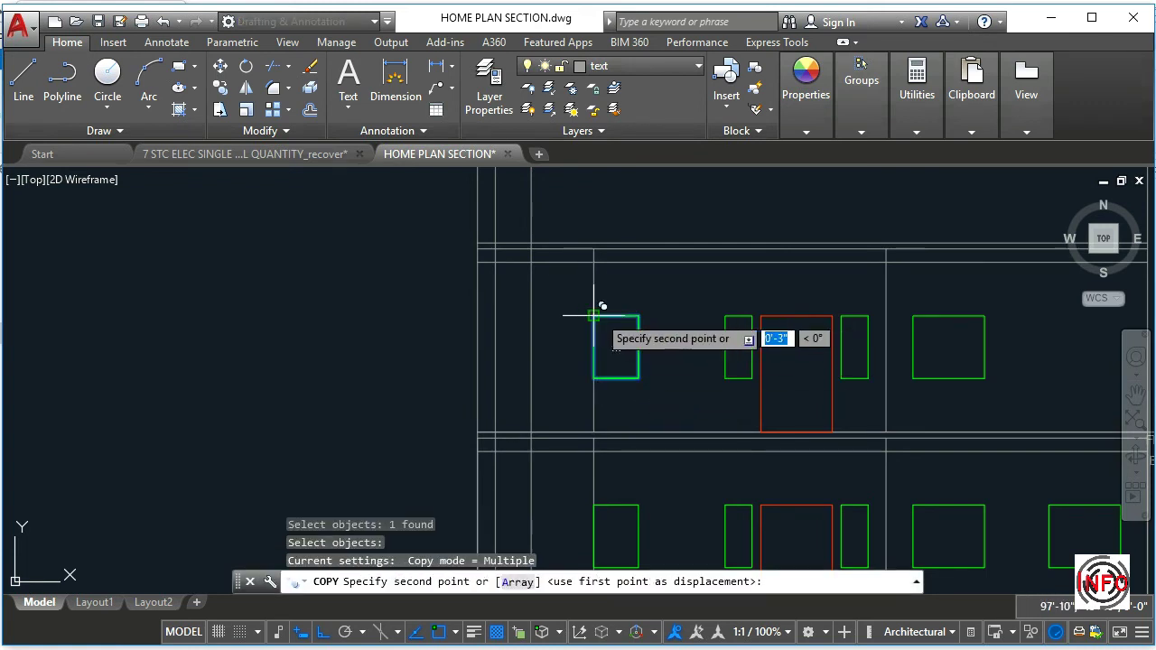
pyautogui.click(494, 316)
pyautogui.press('Escape')
# Stretch the copied window's right edge to the right staircase-window construction line
pyautogui.click(540, 354)
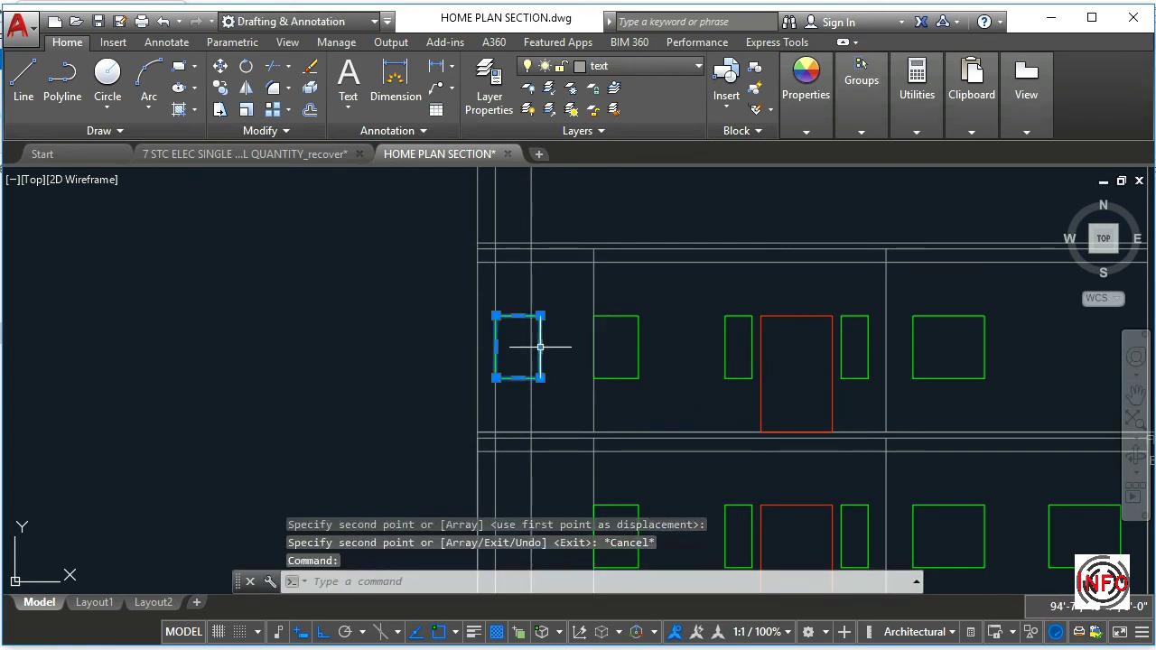
pyautogui.click(540, 346)
pyautogui.press('Escape')
# Stretch the staircase window's top edge upward by 2'
pyautogui.scroll(-5, 535, 370)
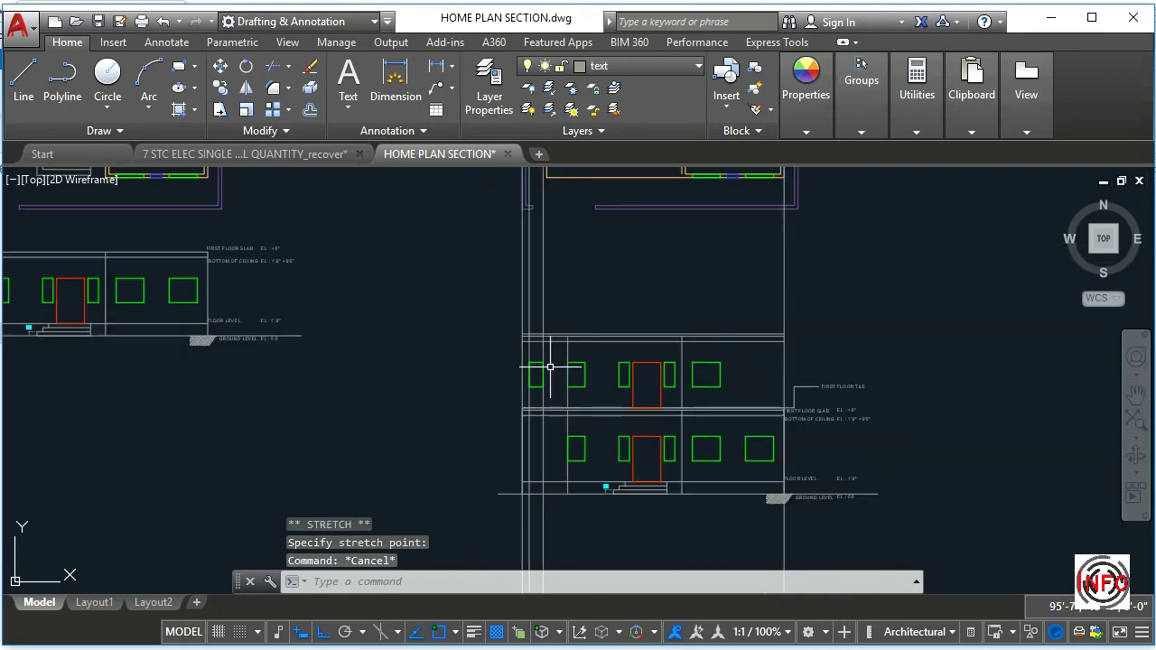
pyautogui.scroll(2, 502, 271)
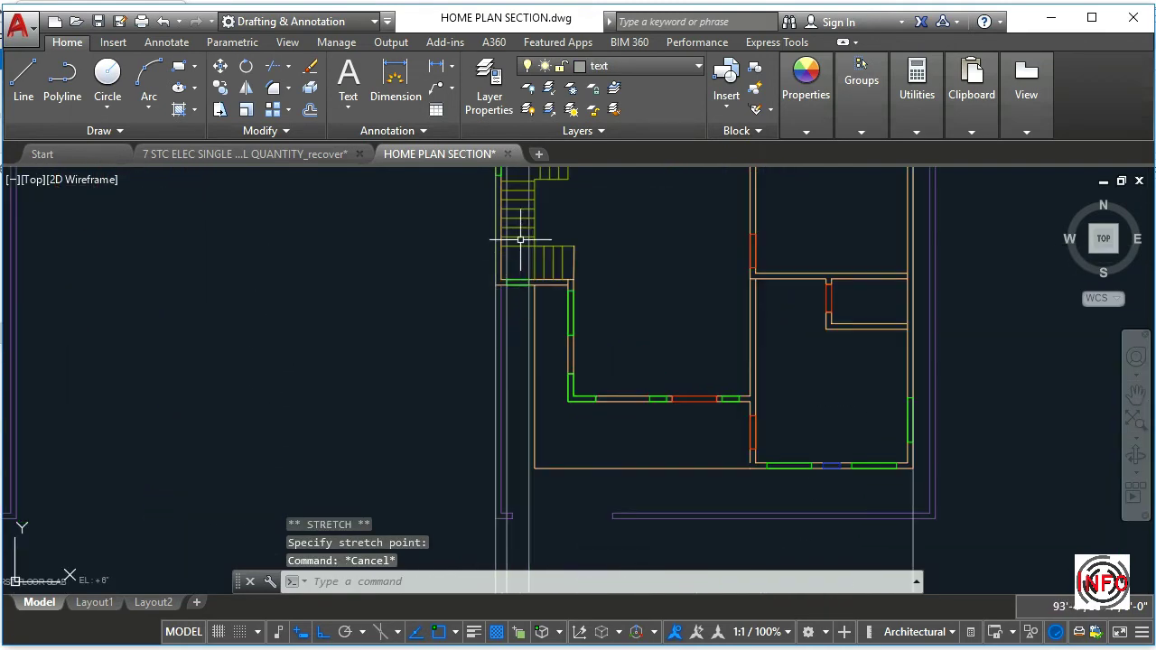
pyautogui.scroll(-4, 521, 407)
pyautogui.scroll(6, 542, 406)
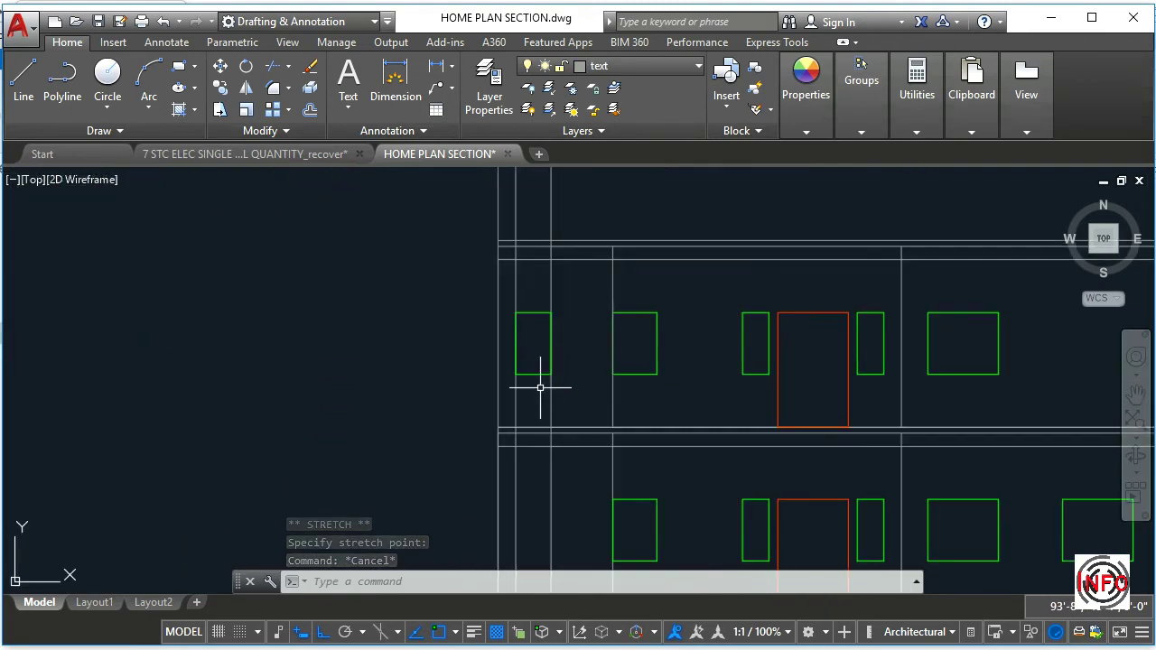
pyautogui.doubleClick(528, 371)
pyautogui.press('Escape')
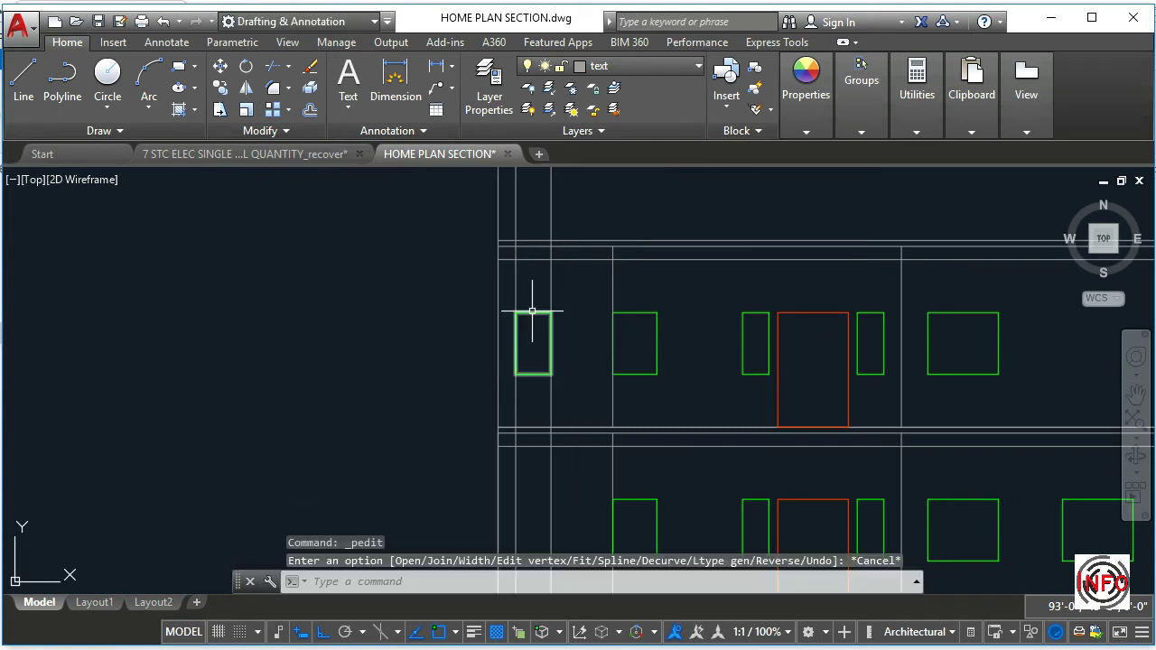
pyautogui.click(532, 313)
pyautogui.click(534, 312)
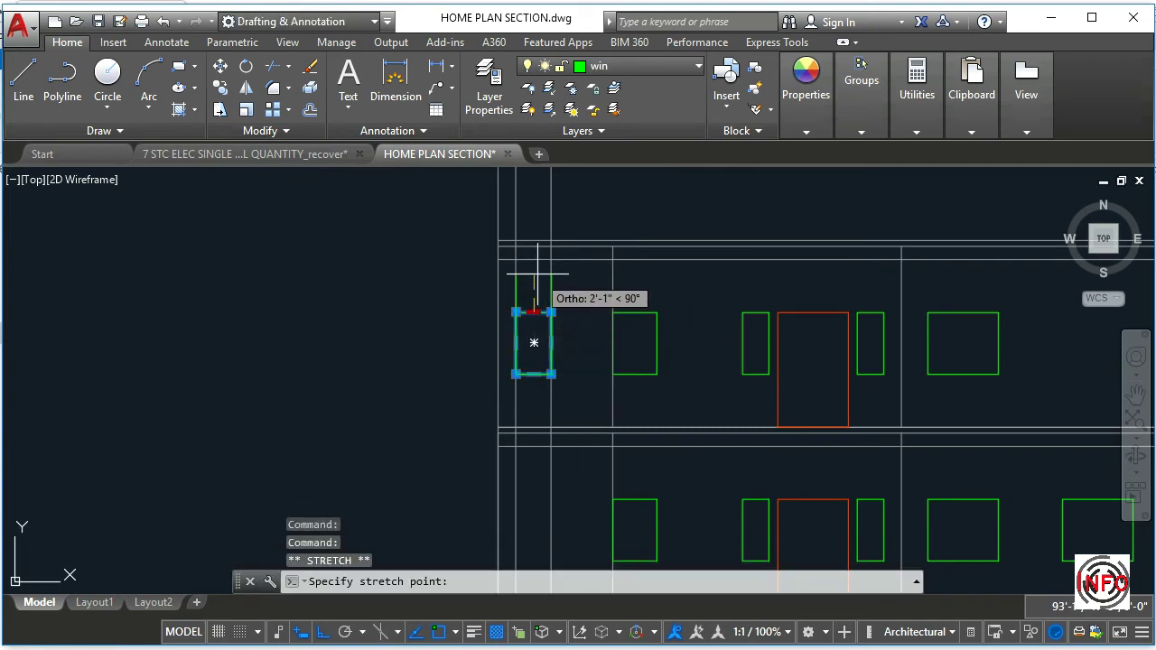
pyautogui.write('2')
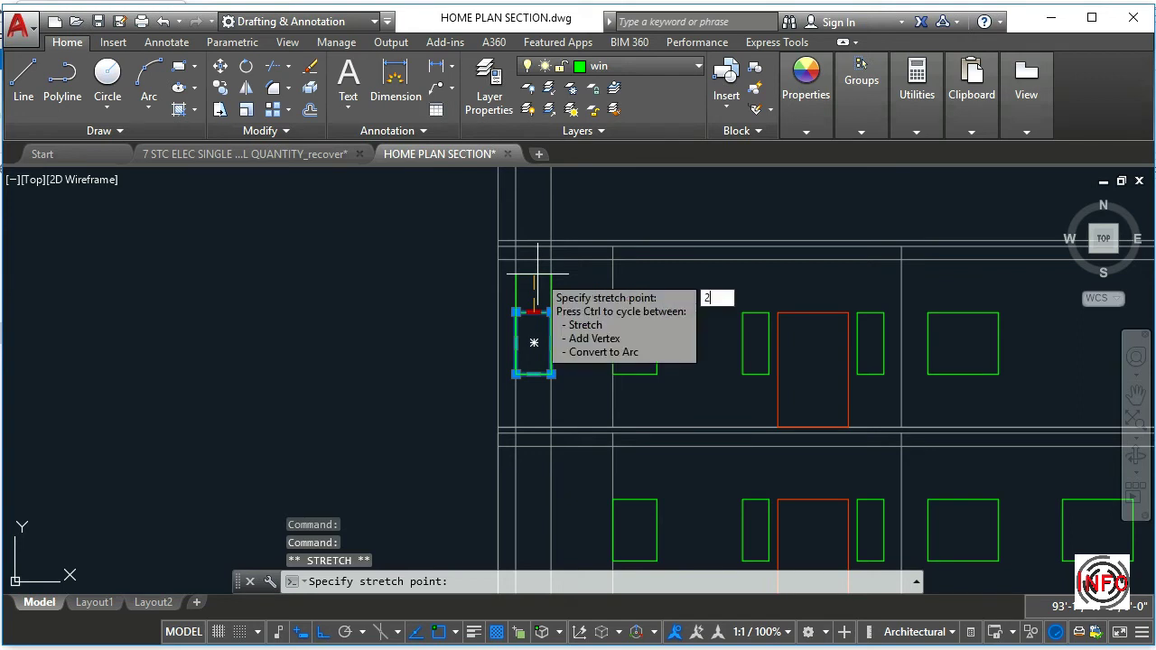
pyautogui.press('Return')
pyautogui.press('Escape')
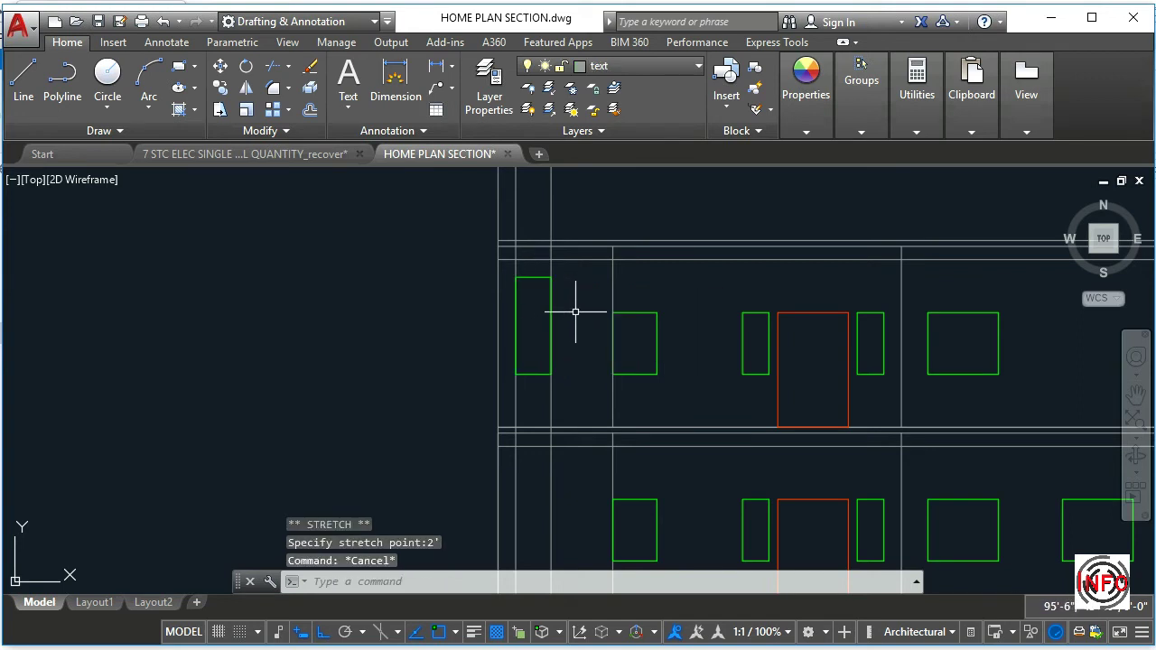
pyautogui.scroll(-4, 587, 330)
pyautogui.moveTo(605, 350); pyautogui.dragTo(508, 351, button='middle')
pyautogui.scroll(2, 765, 331)
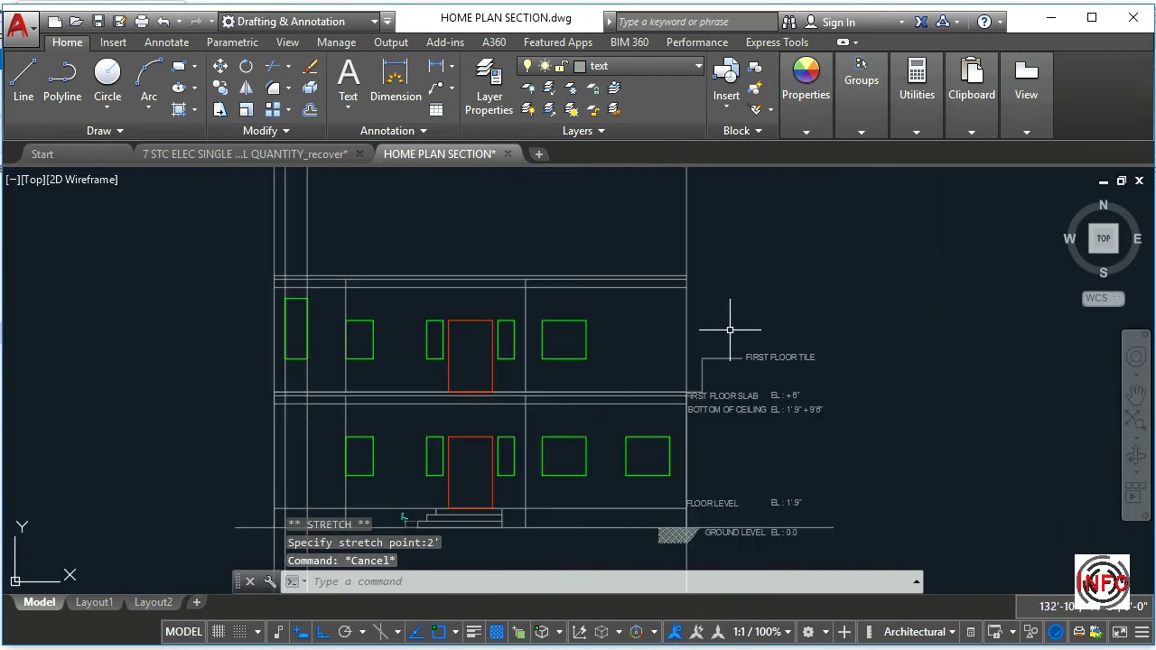
pyautogui.press('Escape')
pyautogui.press('Escape')
pyautogui.moveTo(456, 281); pyautogui.dragTo(671, 359, button='middle')
pyautogui.write('e')
pyautogui.press('Return')
pyautogui.click(924, 312)
pyautogui.click(400, 261)
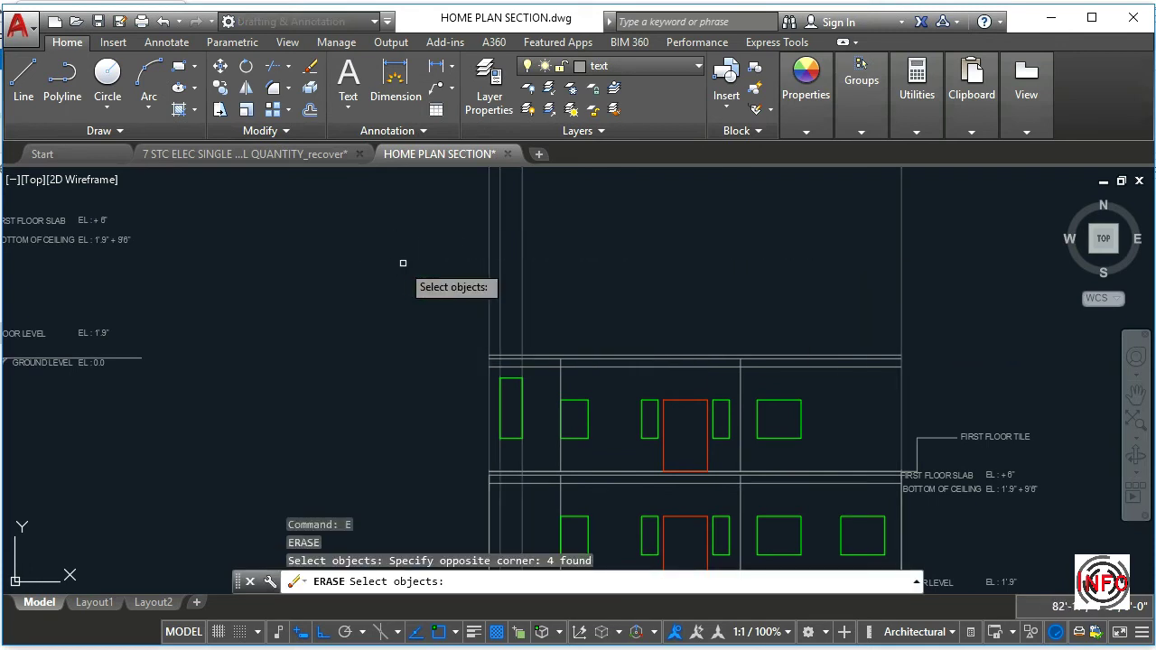
pyautogui.press('Return')
pyautogui.press('Escape')
pyautogui.press('Escape')
# Trim the vertical construction lines above the elevation's top slab line and below the first floor tile line
pyautogui.scroll(-5, 518, 303)
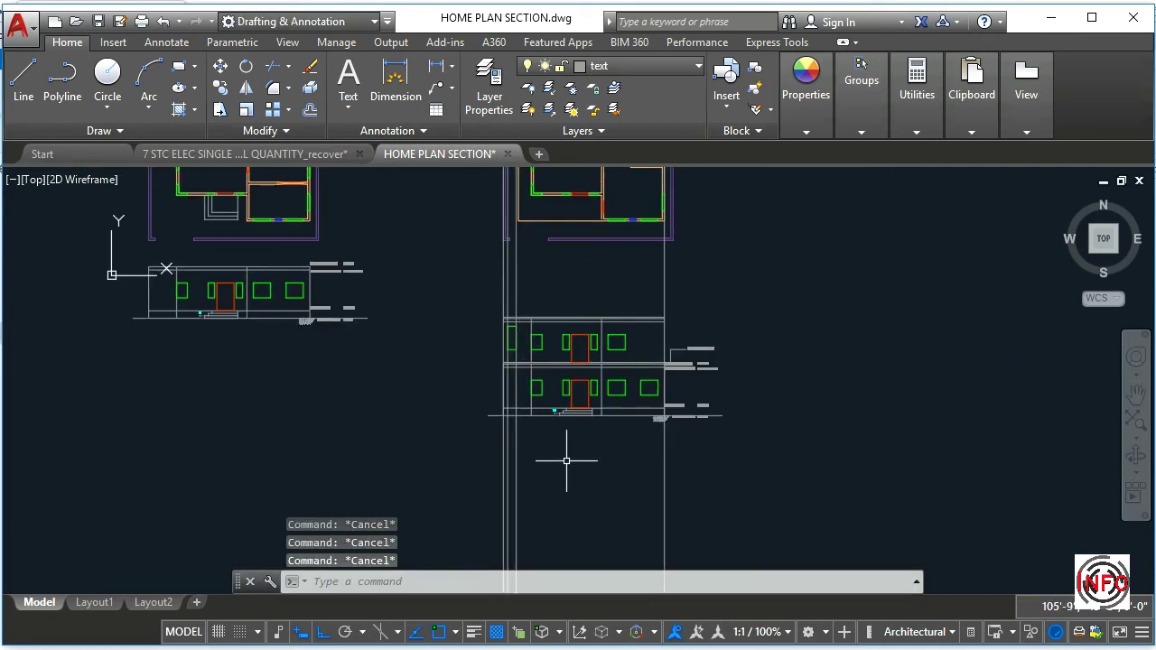
pyautogui.write('TR')
pyautogui.press('Return')
pyautogui.scroll(4, 646, 316)
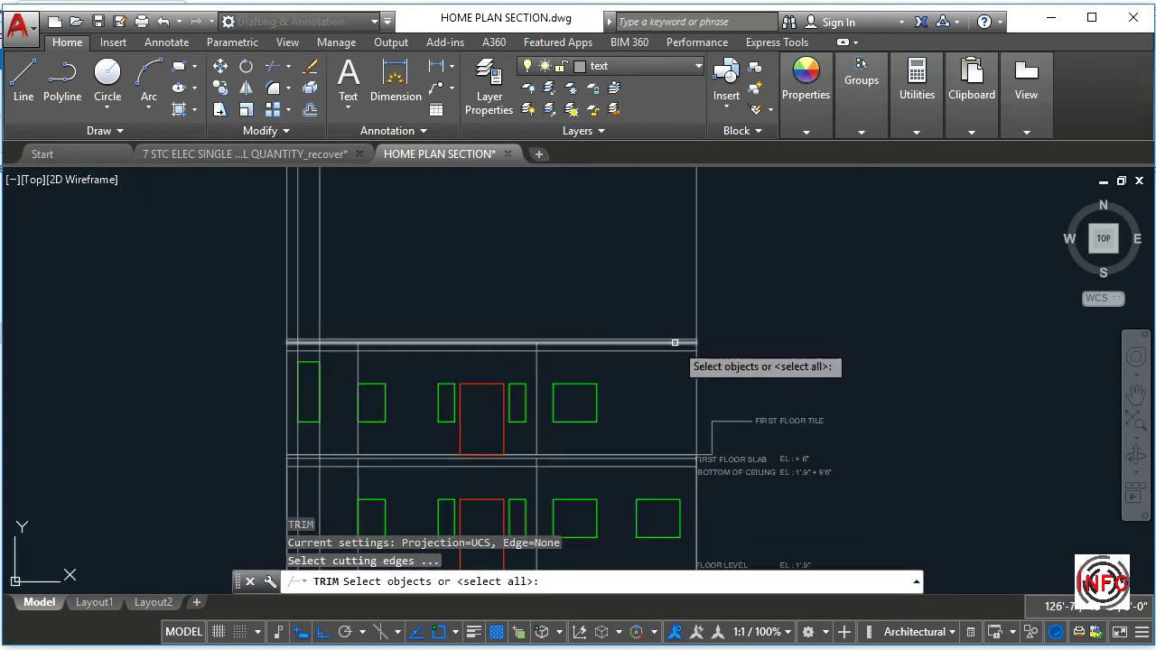
pyautogui.click(675, 340)
pyautogui.scroll(2, 669, 474)
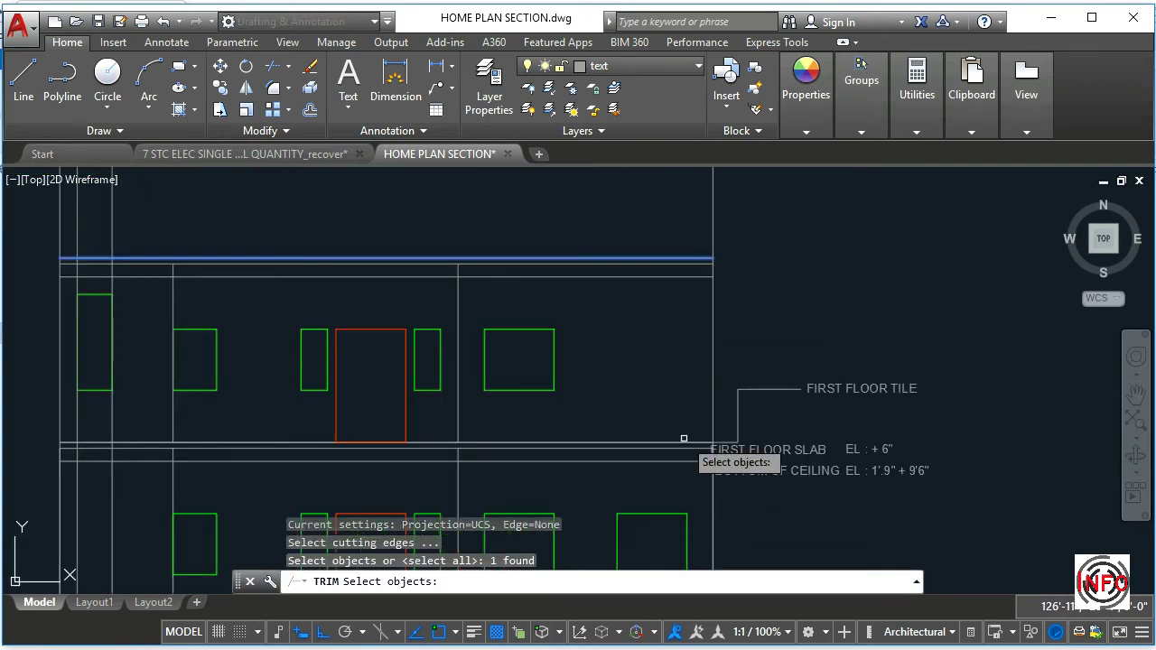
pyautogui.click(684, 442)
pyautogui.scroll(-2, 664, 434)
pyautogui.press('Return')
pyautogui.click(747, 330)
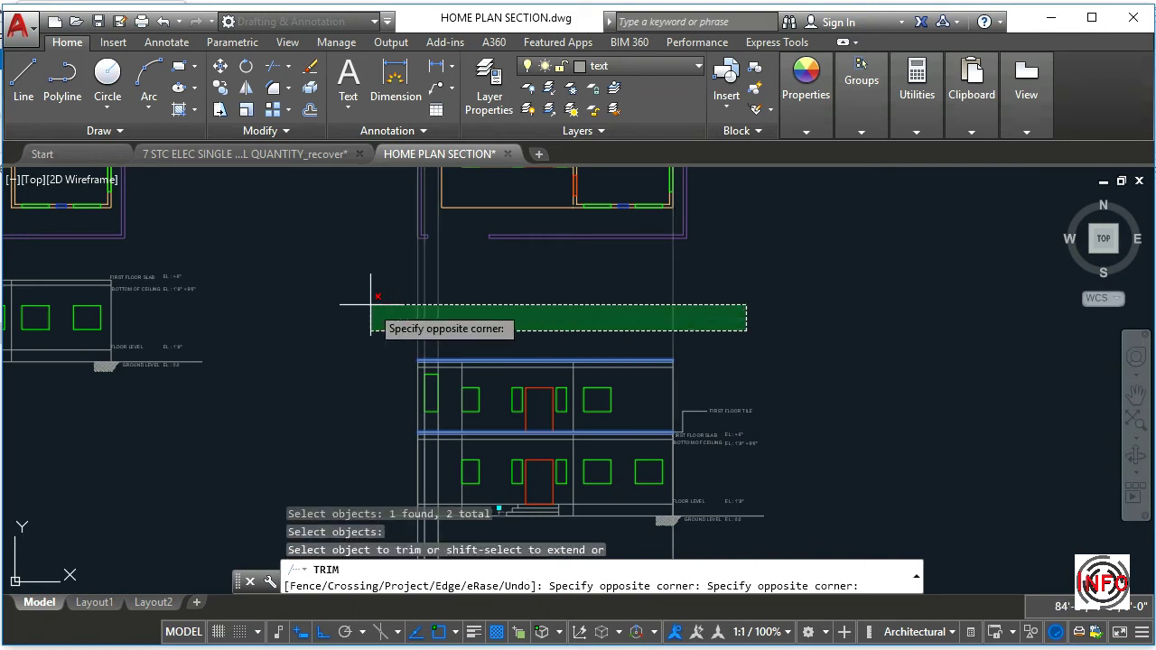
pyautogui.click(370, 305)
pyautogui.moveTo(434, 410); pyautogui.dragTo(483, 284, button='middle')
pyautogui.click(784, 468)
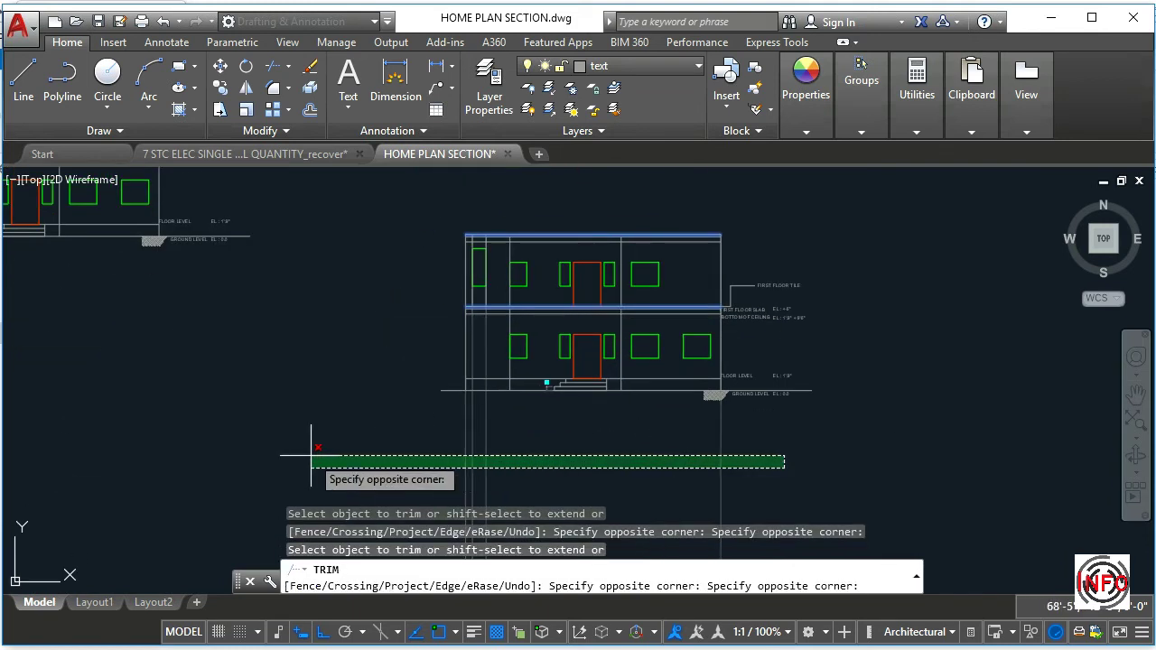
pyautogui.click(311, 456)
pyautogui.press('Return')
# Examine the trimmed two-storey elevation and compare it with the second floor plan above
pyautogui.scroll(3, 631, 261)
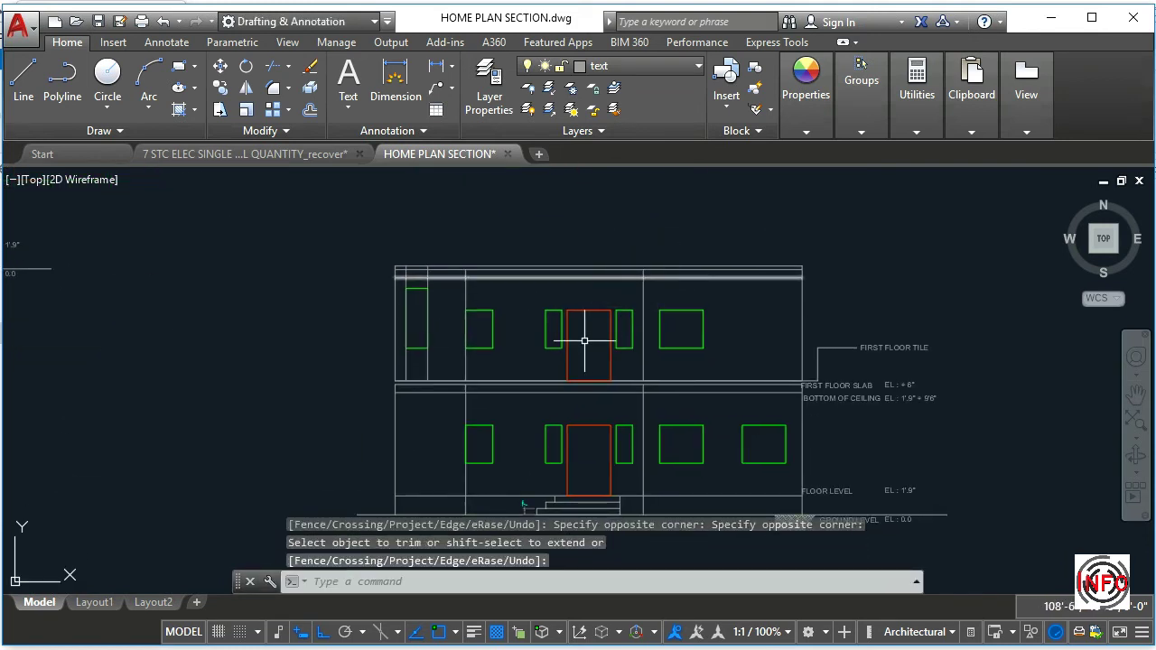
pyautogui.scroll(-2, 578, 388)
pyautogui.scroll(2, 569, 380)
pyautogui.moveTo(553, 386)
pyautogui.mouseDown(button='middle')
pyautogui.moveTo(593, 381)
pyautogui.moveTo(573, 414)
pyautogui.mouseUp(button='middle')
pyautogui.scroll(-4, 586, 379)
pyautogui.scroll(2, 557, 254)
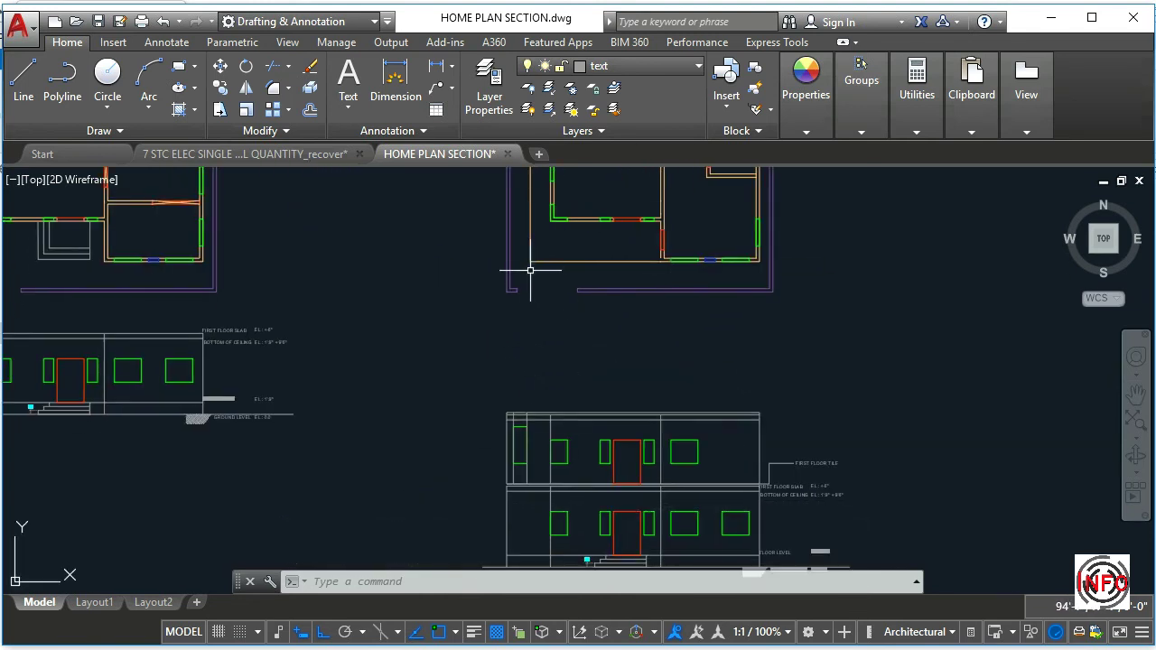
pyautogui.moveTo(531, 460); pyautogui.dragTo(543, 395, button='middle')
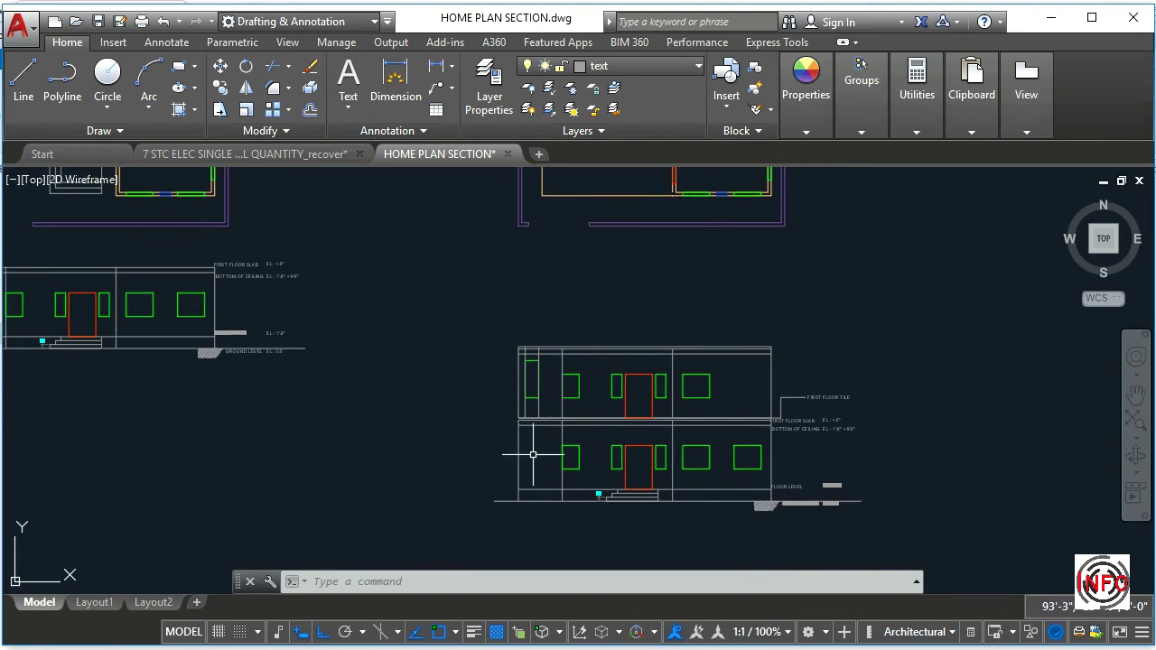
# Erase the two leftover construction line segments along the sides of the upper storey's staircase window
pyautogui.scroll(2, 540, 419)
pyautogui.press('Escape')
pyautogui.press('Escape')
pyautogui.scroll(3, 547, 402)
pyautogui.write('e')
pyautogui.press('Return')
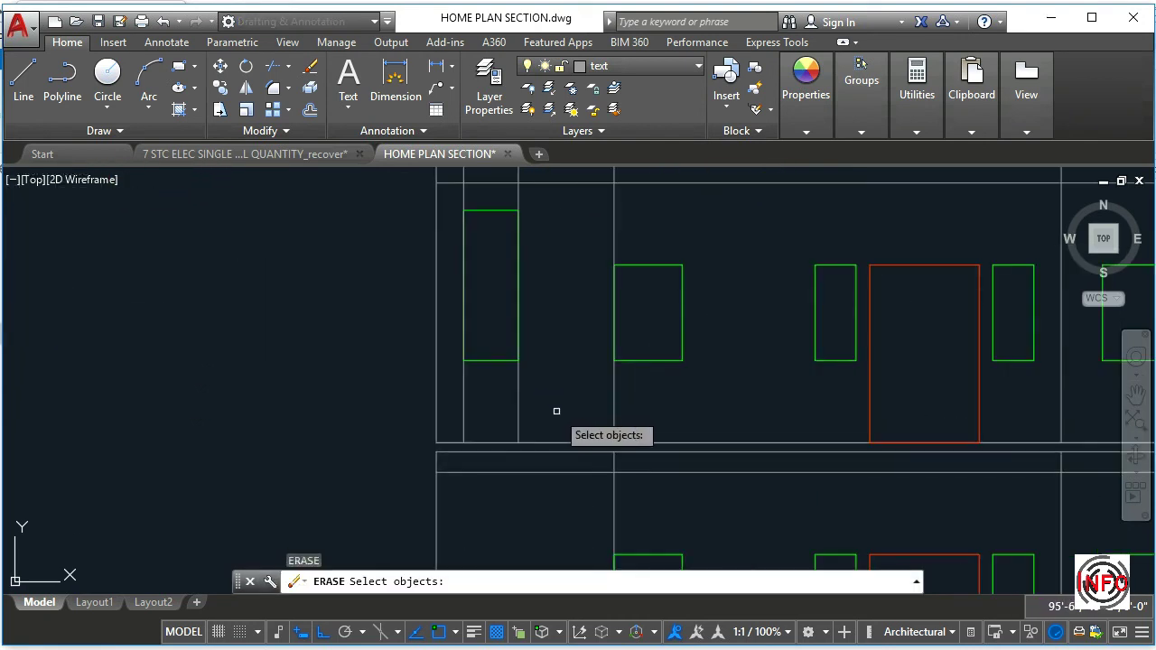
pyautogui.click(556, 410)
pyautogui.click(456, 404)
pyautogui.scroll(-6, 560, 421)
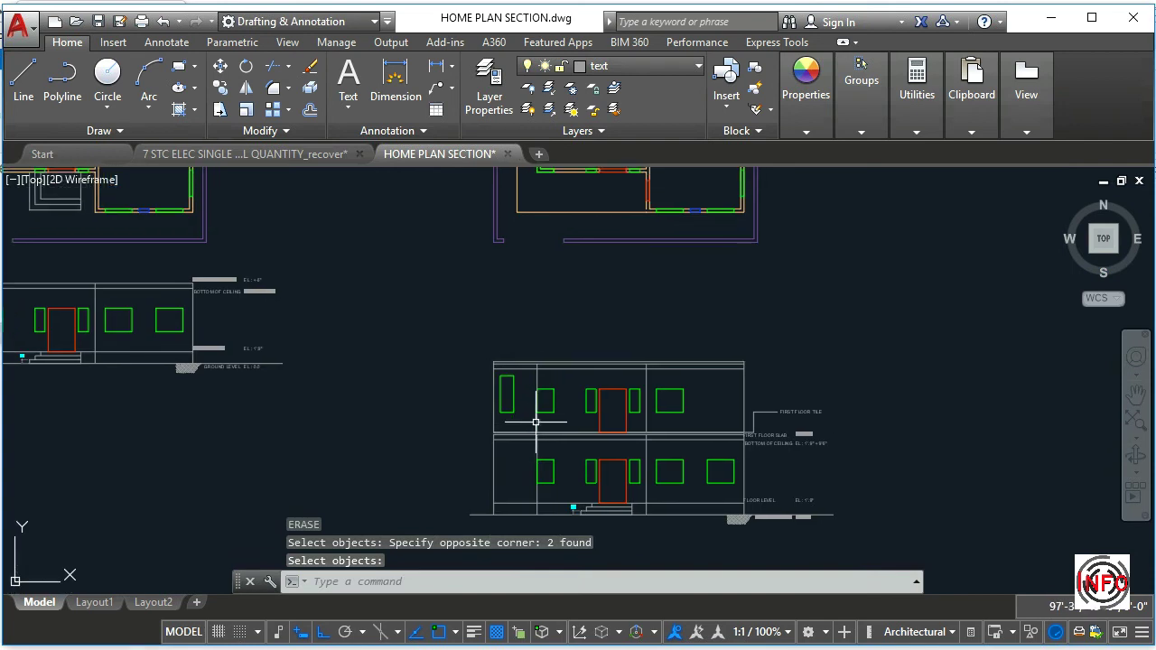
pyautogui.press('Escape')
pyautogui.press('Escape')
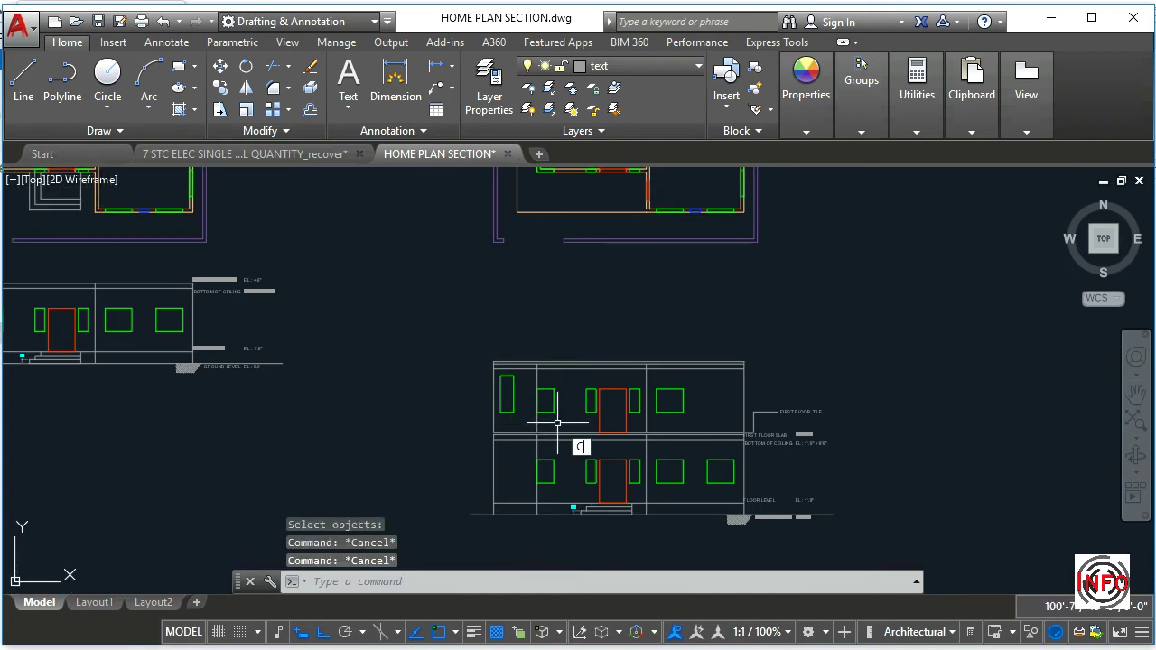
# Draw a vertical construction line down from the lower-left corner of the second floor plan's front balcony outline
pyautogui.write('XL')
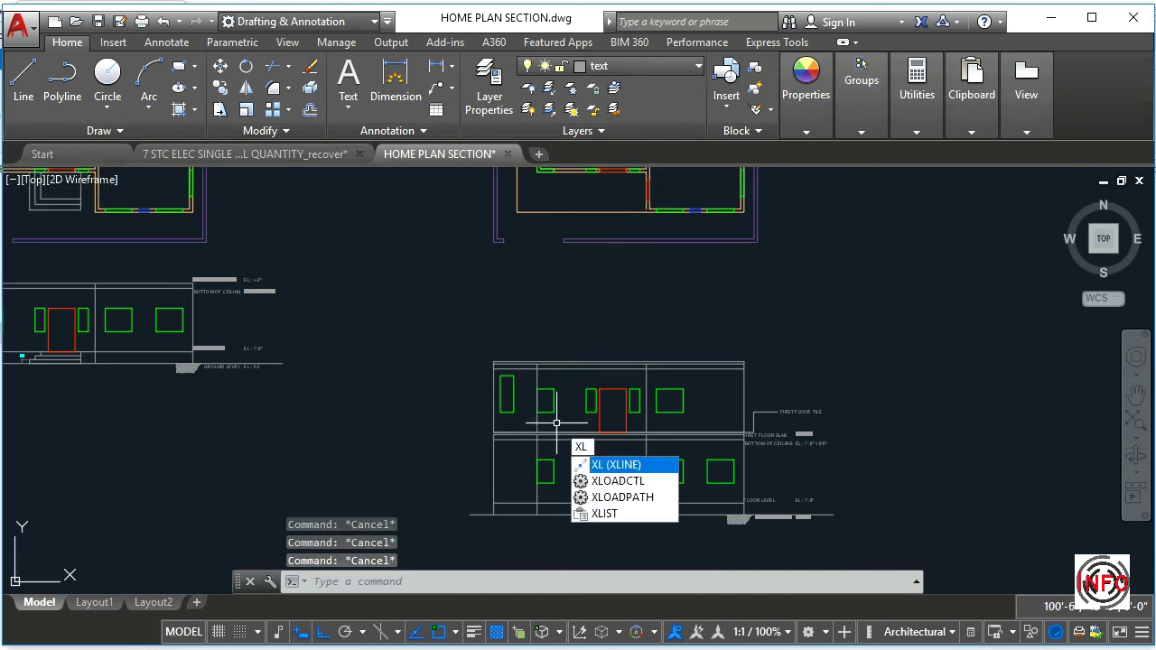
pyautogui.press('Return')
pyautogui.scroll(3, 515, 299)
pyautogui.click(505, 307)
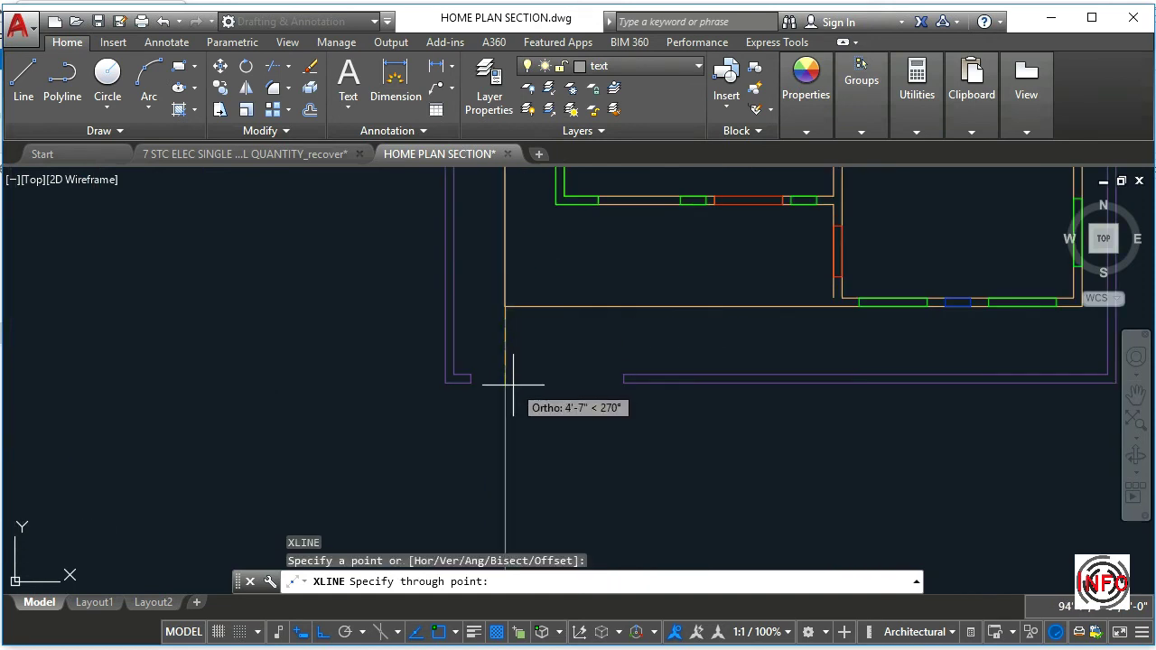
pyautogui.click(513, 384)
pyautogui.press('Return')
pyautogui.scroll(-3, 609, 377)
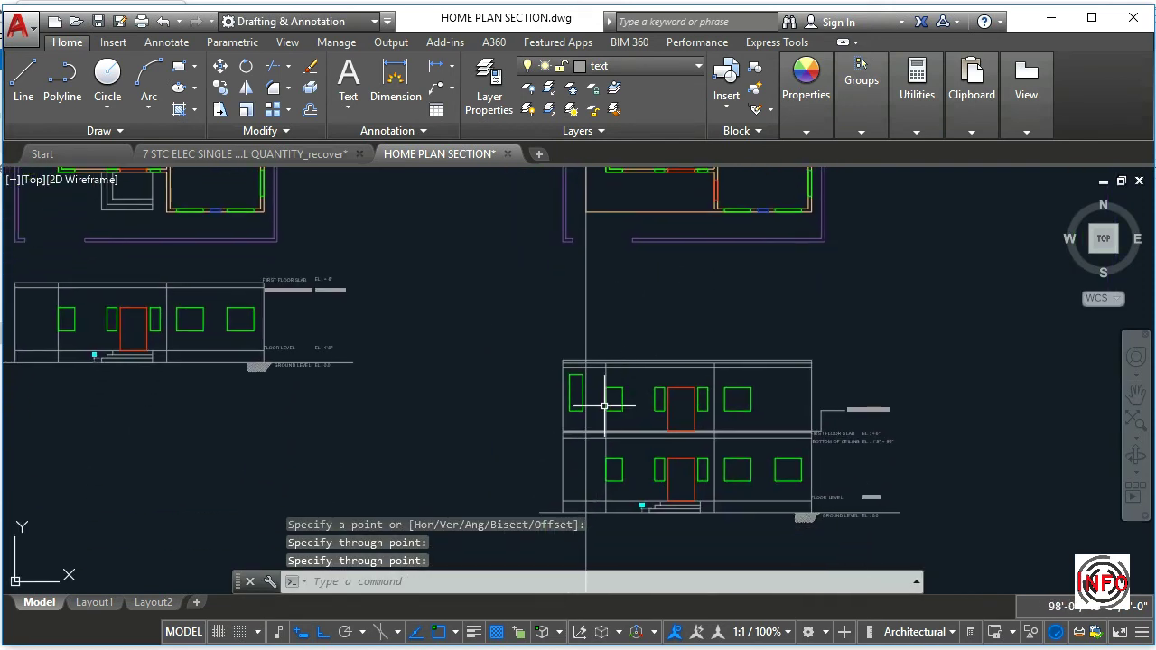
pyautogui.scroll(5, 588, 421)
pyautogui.press('Escape')
pyautogui.write('l')
pyautogui.press('Return')
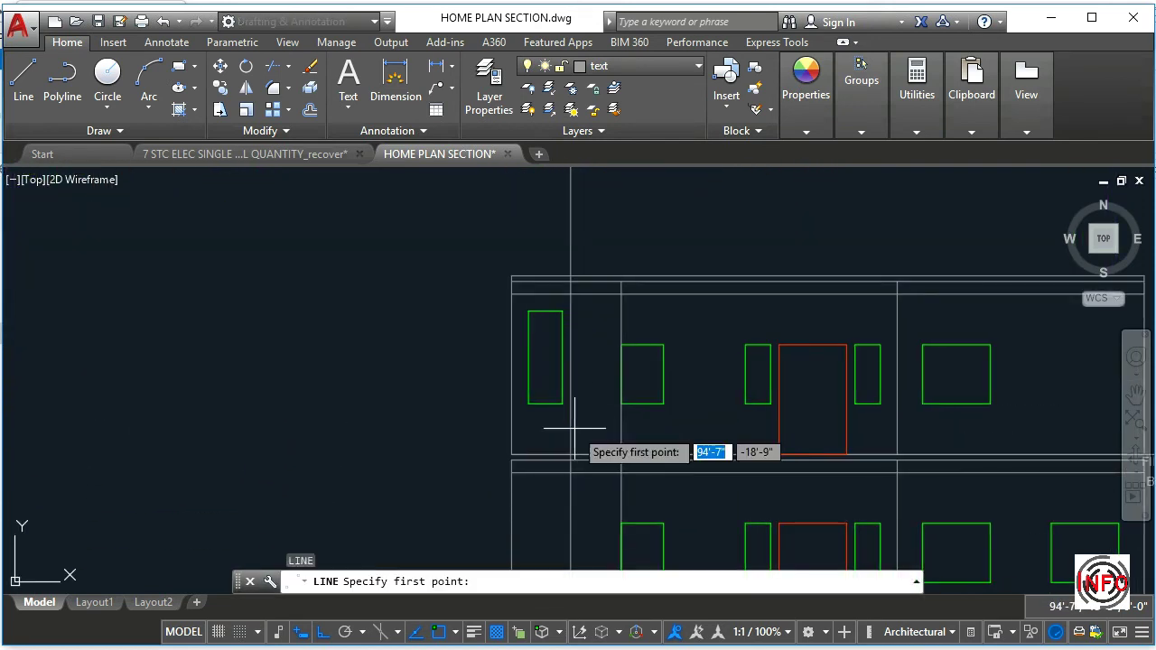
pyautogui.scroll(2, 587, 452)
pyautogui.click(584, 458)
pyautogui.press('Escape')
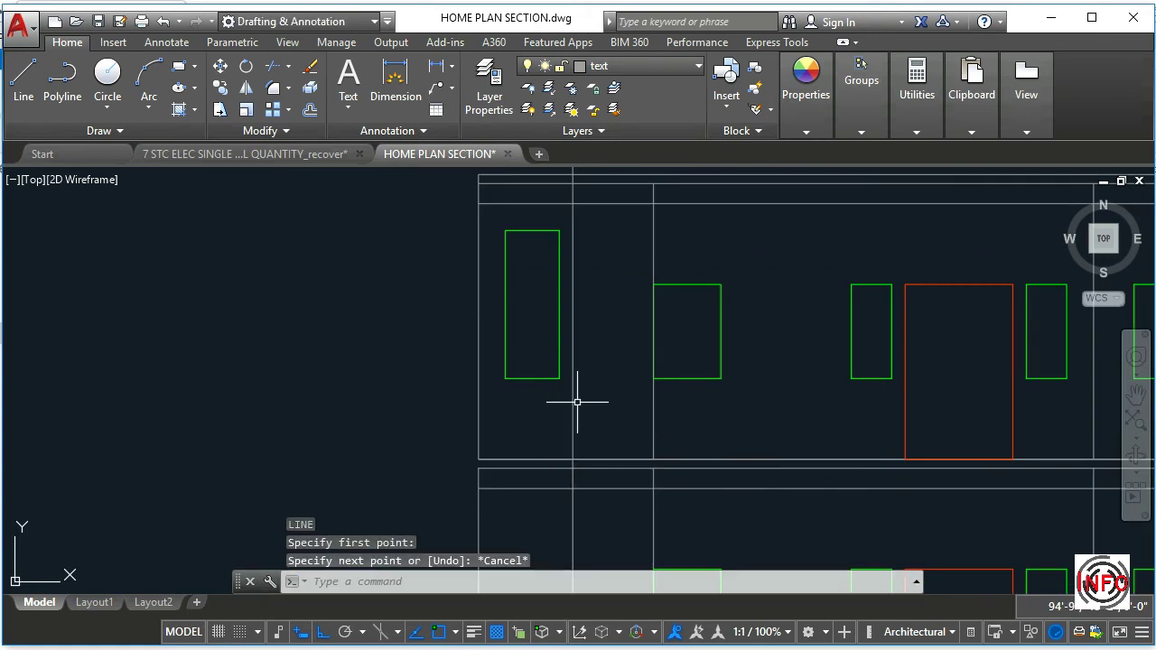
# Draw the balcony polyline from the construction line's foot on the upper floor line, 3' up and across to the wall line beyond the door
pyautogui.press('Return')
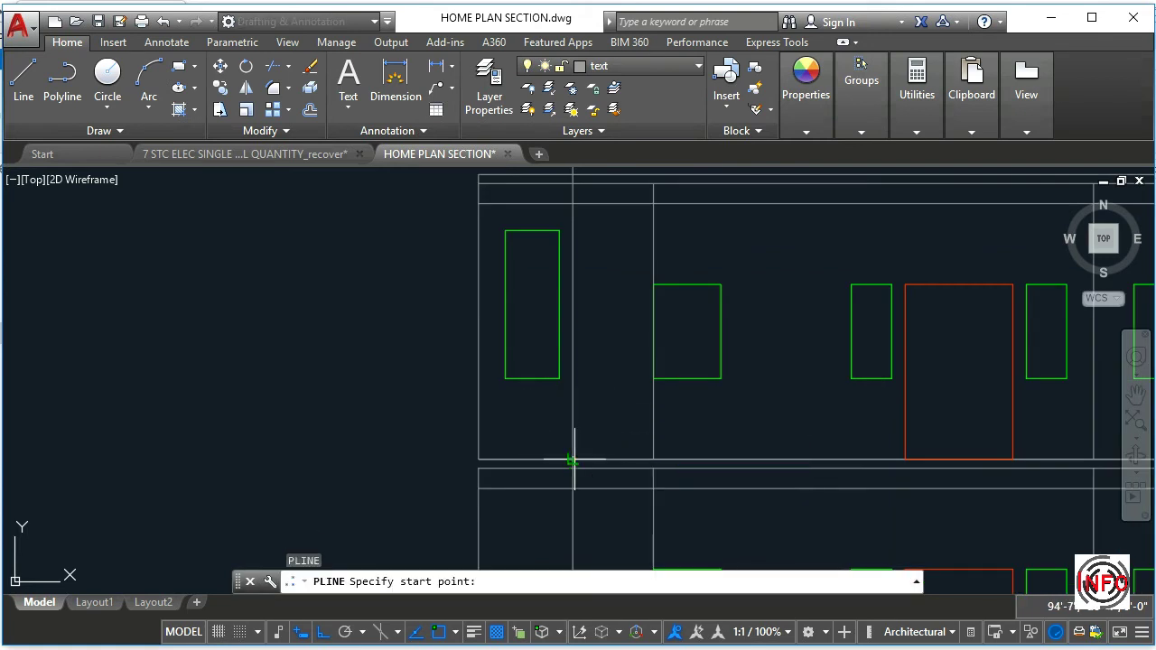
pyautogui.click(573, 458)
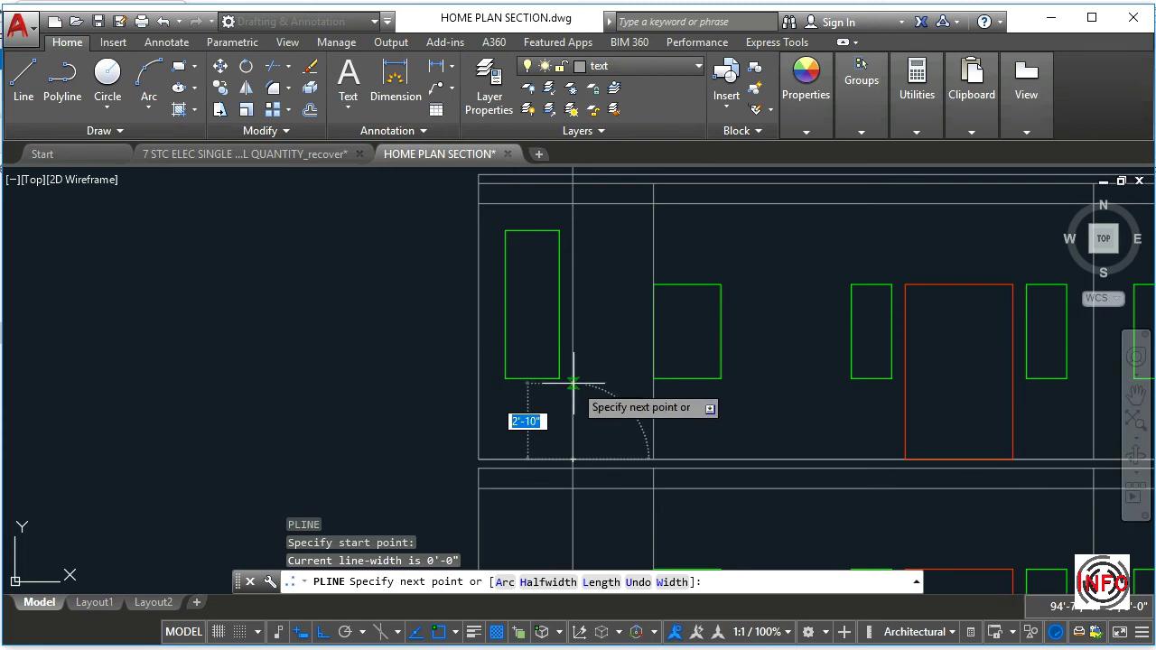
pyautogui.press('Return')
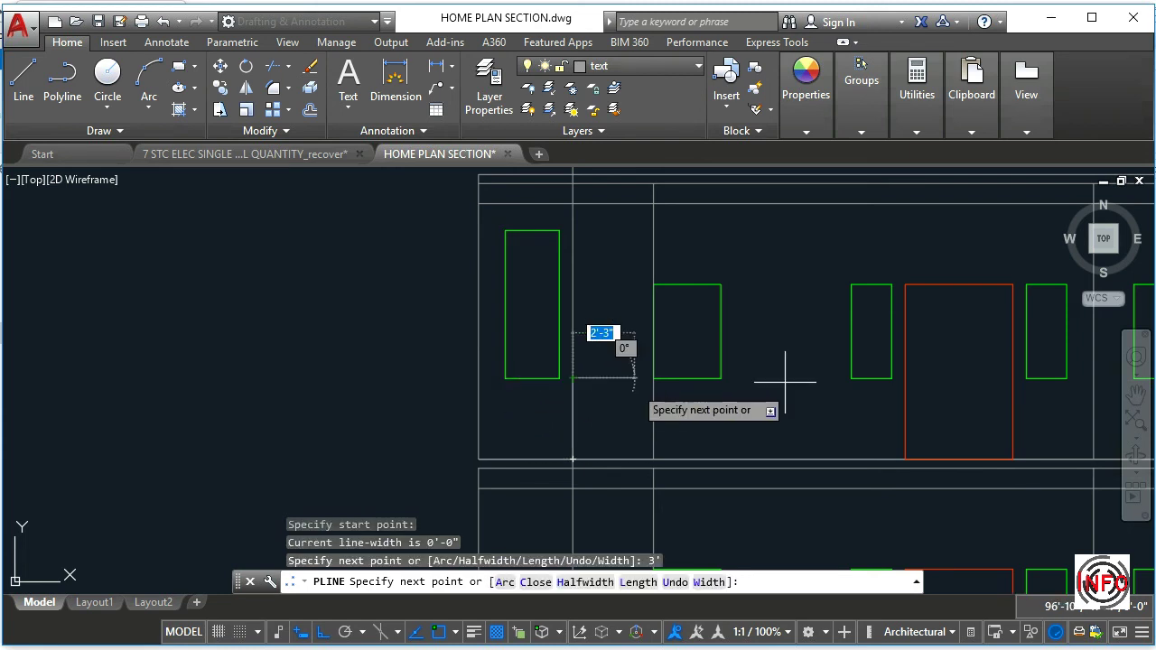
pyautogui.moveTo(774, 388); pyautogui.dragTo(281, 394, button='middle')
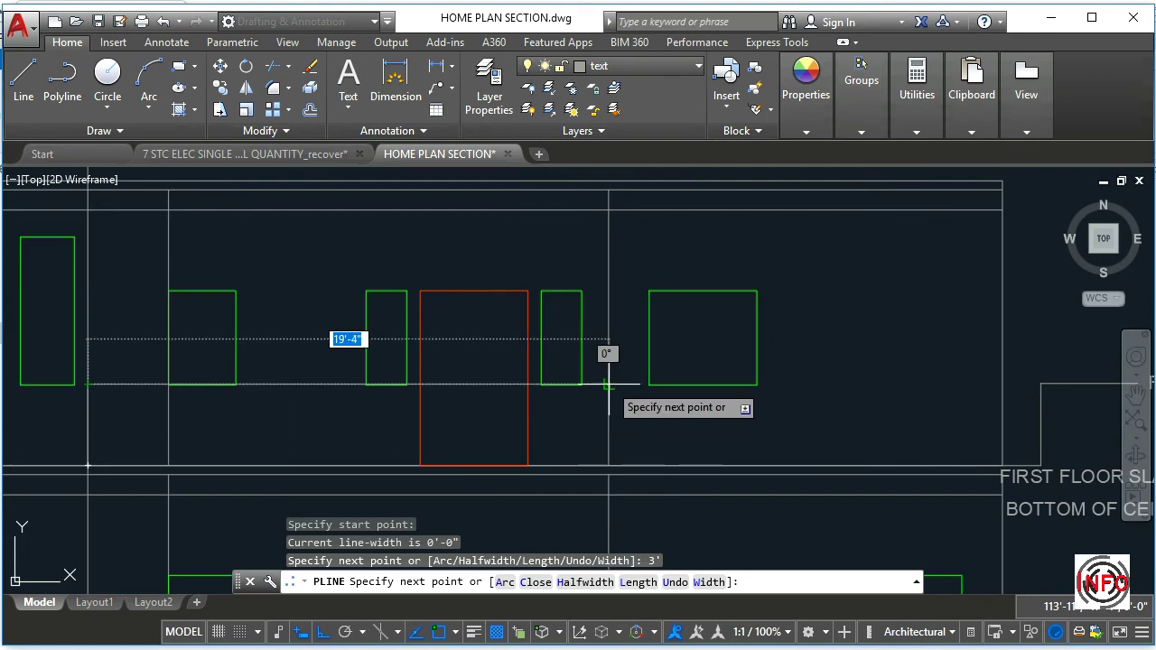
pyautogui.scroll(-5, 608, 384)
pyautogui.press('Escape')
pyautogui.press('Escape')
# Erase the vertical construction line projected down from the second floor plan's balcony corner
pyautogui.write('e')
pyautogui.press('Return')
pyautogui.click(490, 303)
pyautogui.click(404, 275)
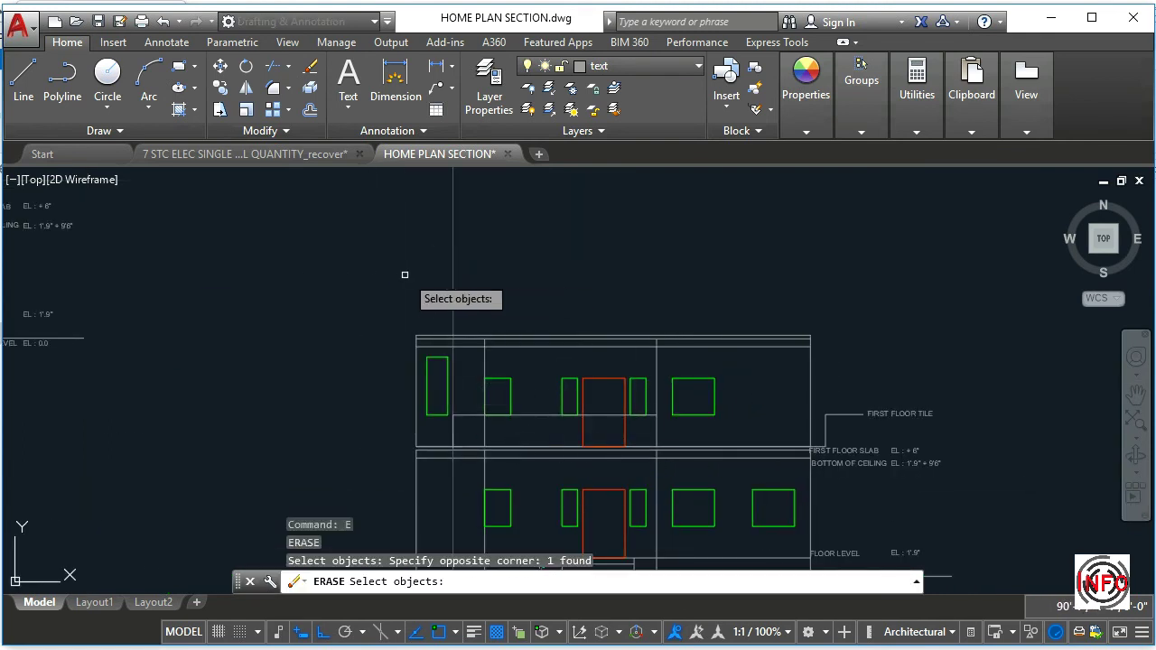
pyautogui.press('Return')
# Assign the balcony polyline in the upper storey to the wall layer
pyautogui.click(463, 427)
pyautogui.click(438, 388)
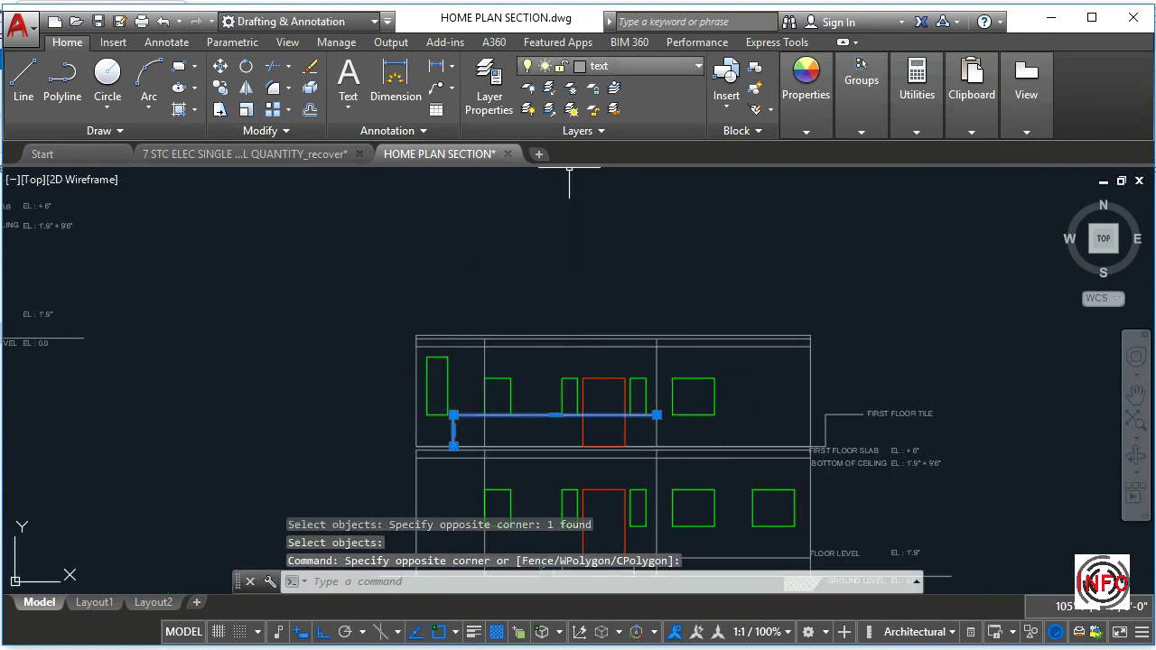
pyautogui.click(632, 66)
pyautogui.click(605, 239)
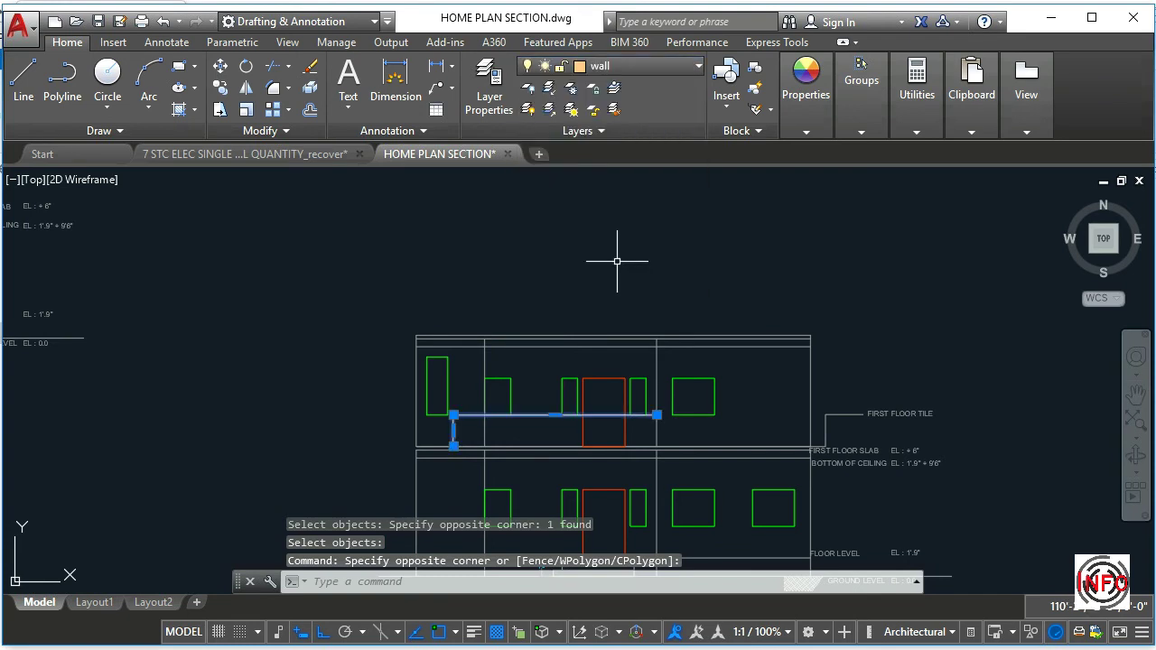
pyautogui.press('Escape')
# Compare the balcony in the two-storey elevation with the balcony outline in the second floor plan
pyautogui.scroll(-3, 515, 405)
pyautogui.scroll(3, 528, 308)
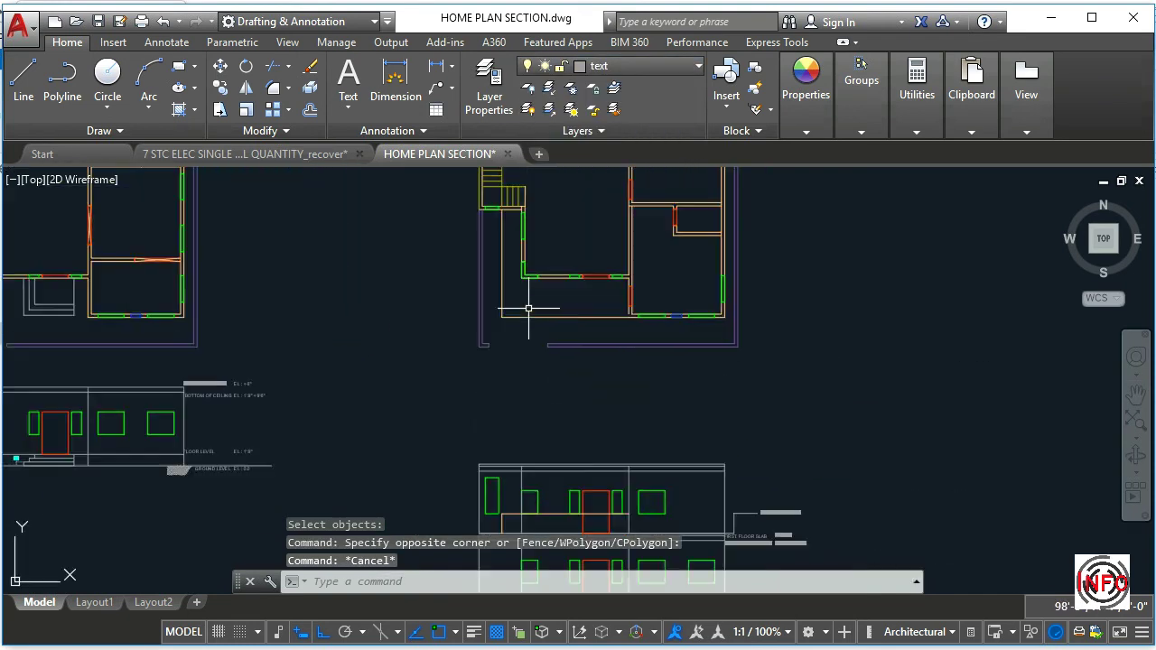
pyautogui.click(526, 317)
pyautogui.press('Escape')
pyautogui.scroll(-2, 542, 333)
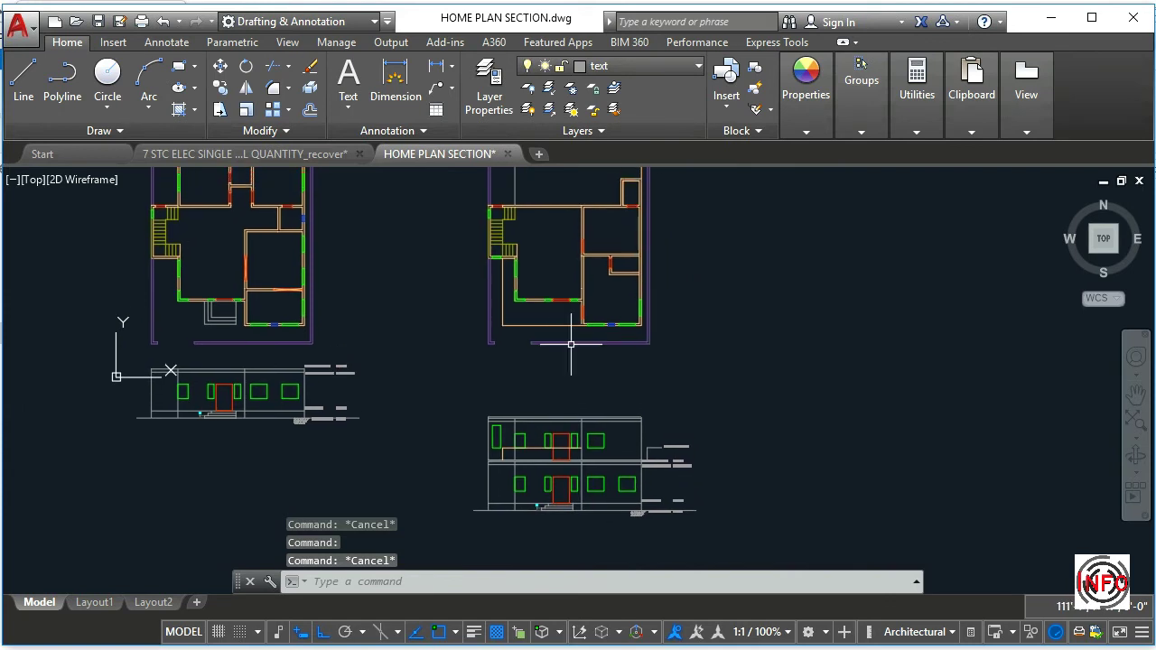
pyautogui.scroll(4, 583, 395)
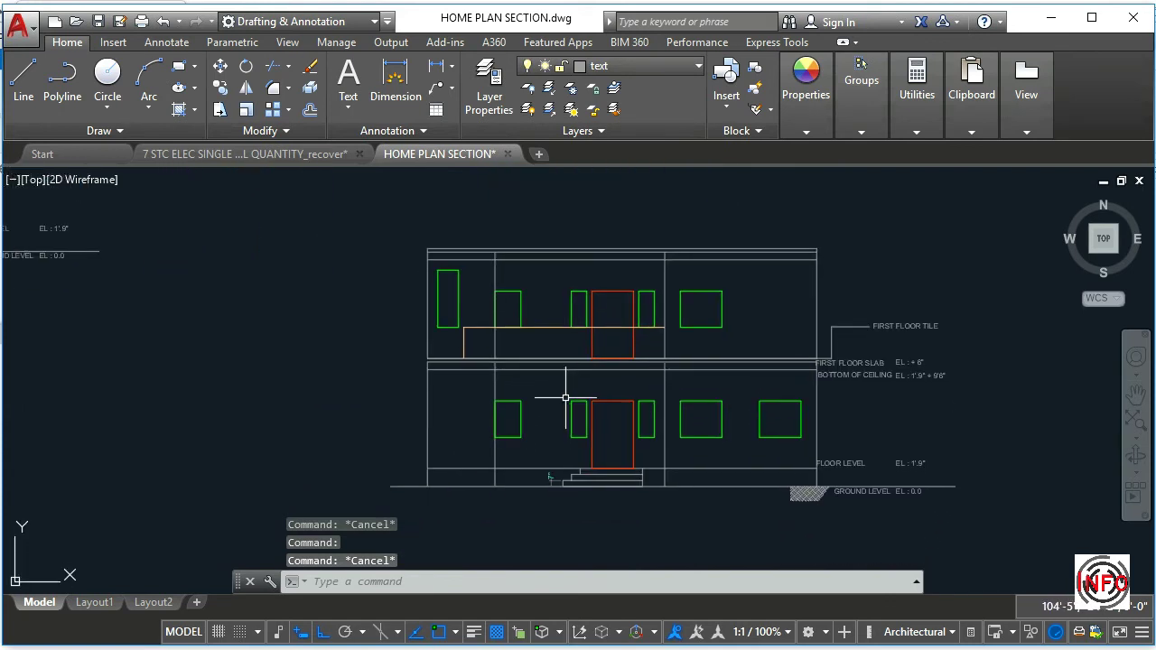
pyautogui.moveTo(577, 387)
pyautogui.mouseDown(button='middle')
pyautogui.moveTo(533, 388)
pyautogui.moveTo(554, 375)
pyautogui.mouseUp(button='middle')
pyautogui.press('Escape')
pyautogui.write('co')
pyautogui.press('Return')
pyautogui.press('Escape')
pyautogui.press('Escape')
# Trim away the part of the upper storey's door outline below the balcony's top line, using the balcony polyline as cutting edge
pyautogui.scroll(4, 499, 335)
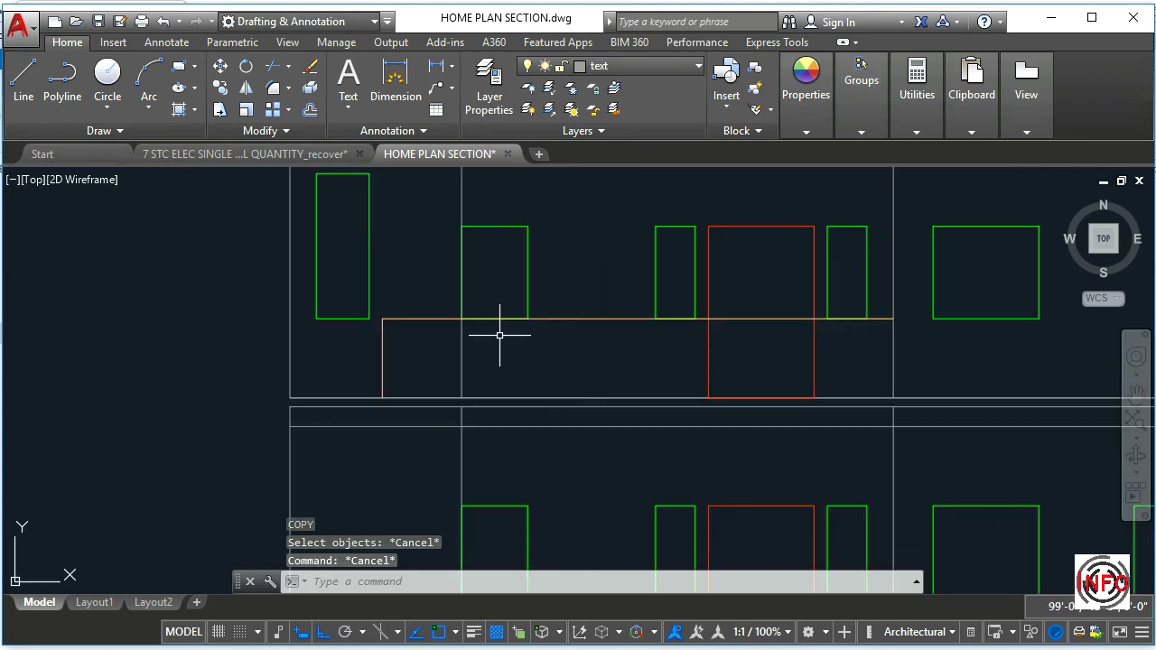
pyautogui.scroll(-4, 499, 335)
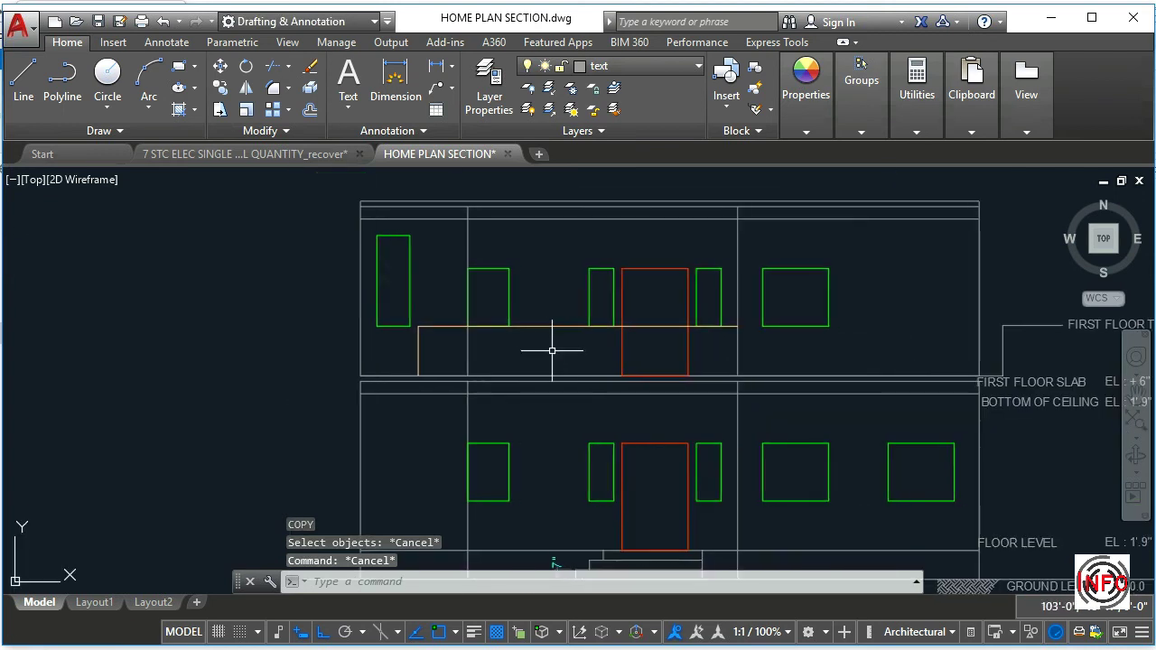
pyautogui.click(643, 326)
pyautogui.scroll(2, 629, 337)
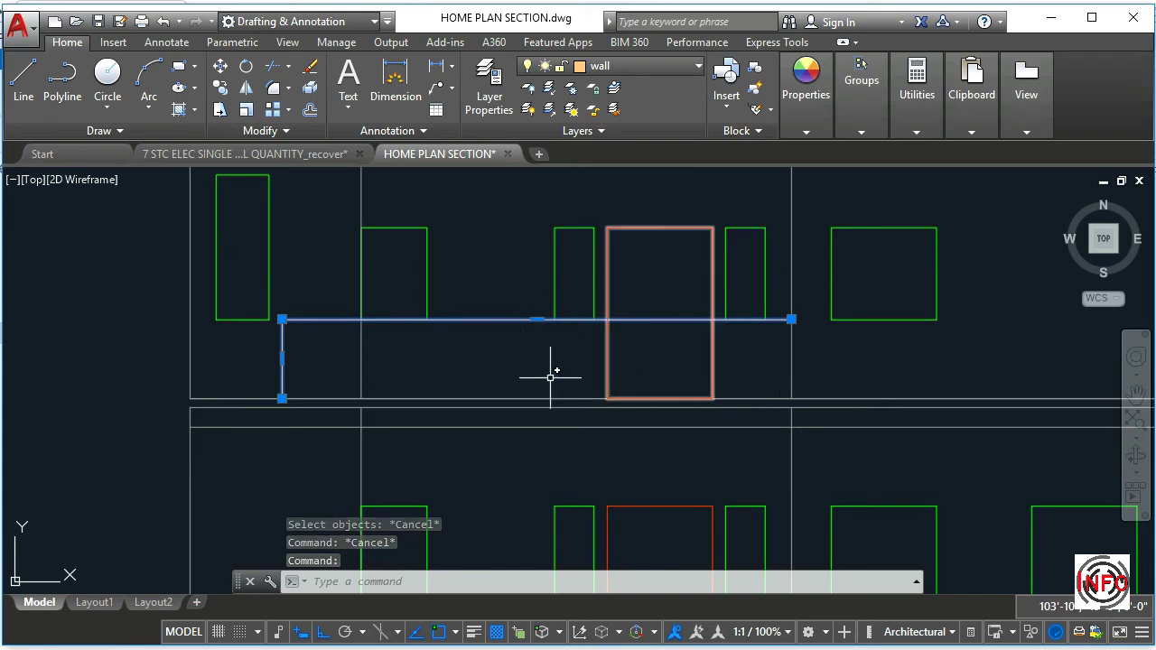
pyautogui.press('Escape')
pyautogui.write('tr')
pyautogui.press('Return')
pyautogui.click(658, 321)
pyautogui.press('Return')
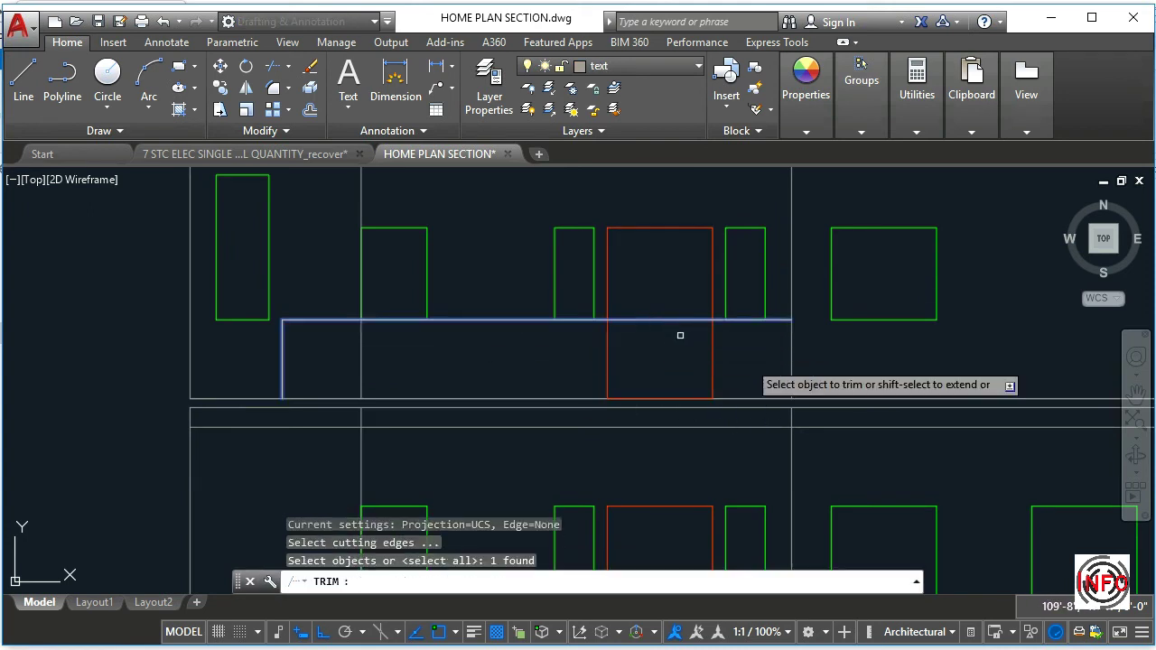
pyautogui.click(749, 362)
pyautogui.click(518, 344)
pyautogui.press('Escape')
pyautogui.press('Escape')
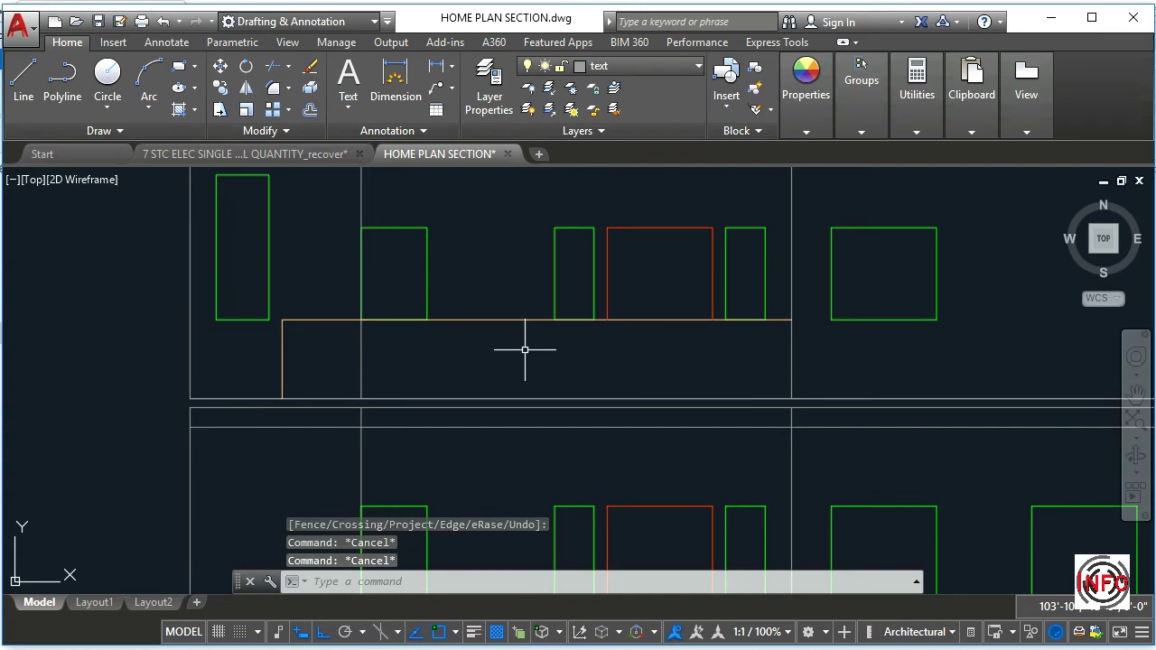
# Draw two vertical polylines continuing the upper door's sides from the balcony's top line down to the floor line
pyautogui.write('pl')
pyautogui.press('Return')
pyautogui.click(607, 319)
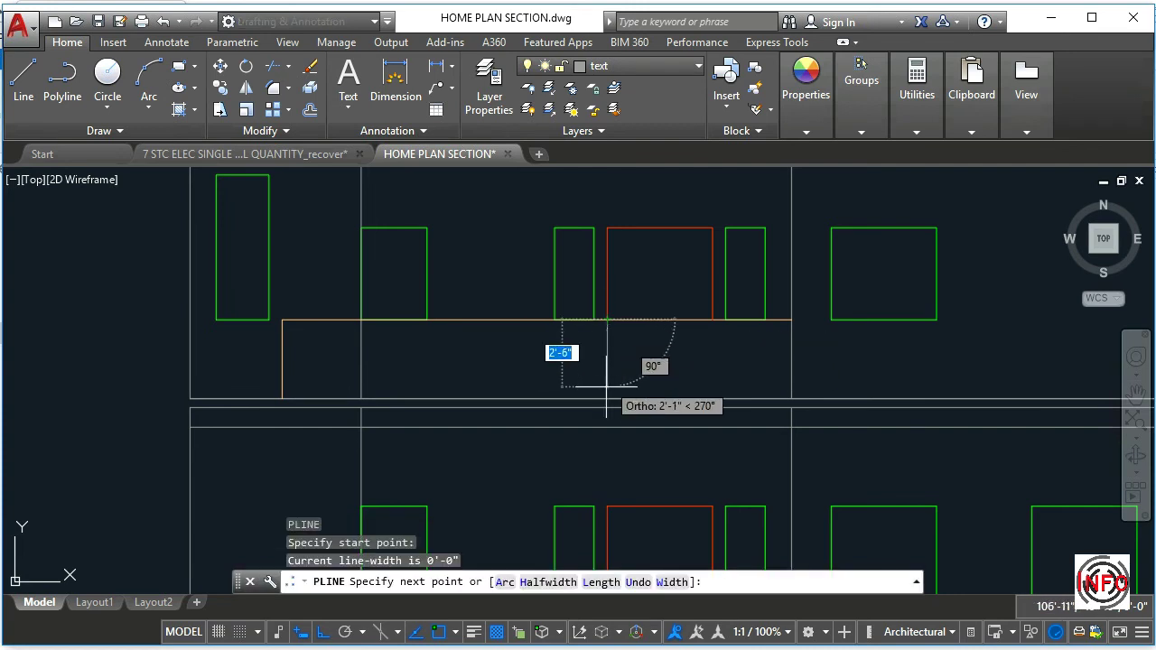
pyautogui.click(607, 398)
pyautogui.press('Return')
pyautogui.press('Return')
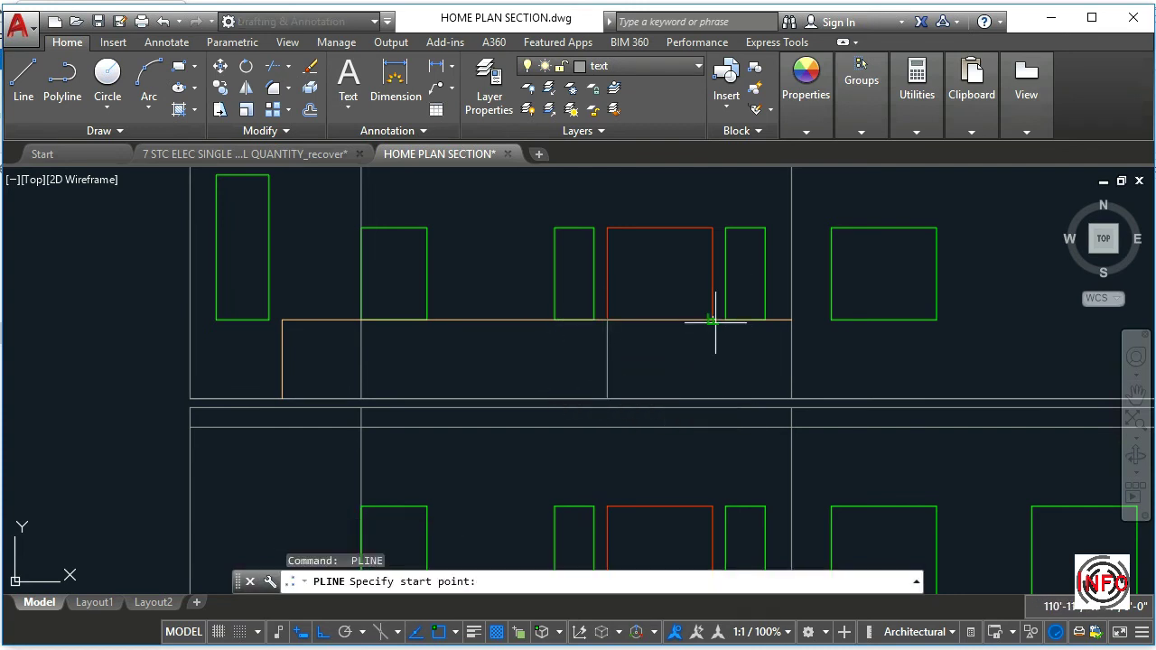
pyautogui.click(712, 320)
pyautogui.click(704, 398)
pyautogui.press('Escape')
# Match the properties of the upper door outline onto the two vertical lines below it
pyautogui.write('ma')
pyautogui.press('Return')
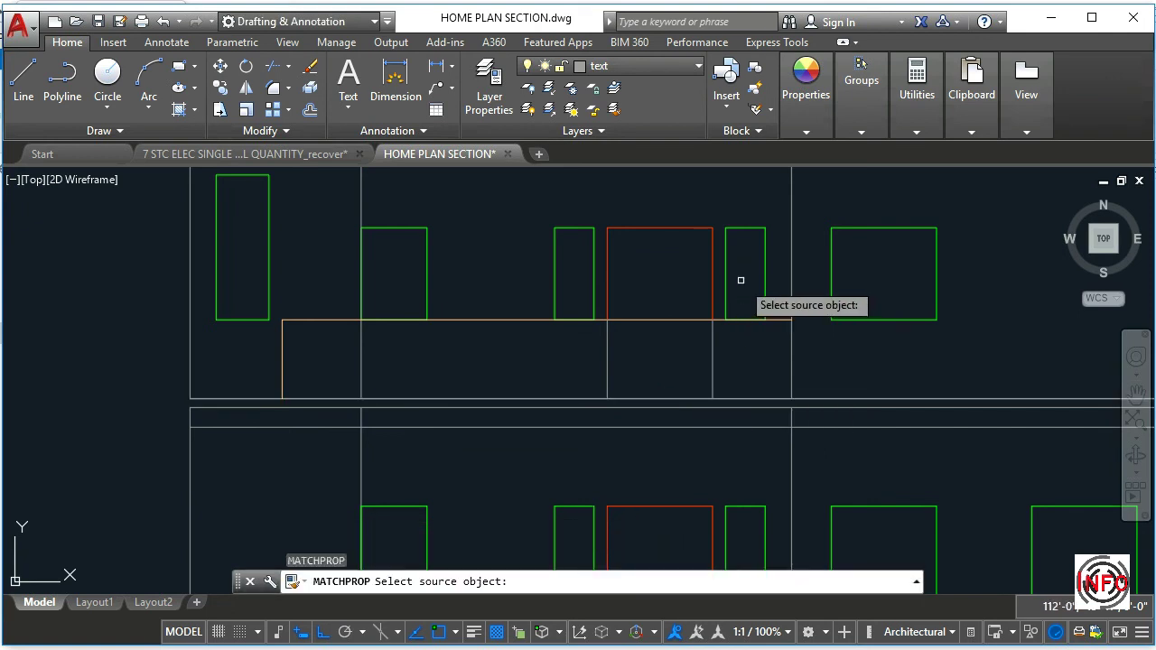
pyautogui.click(712, 279)
pyautogui.click(561, 359)
pyautogui.click(609, 368)
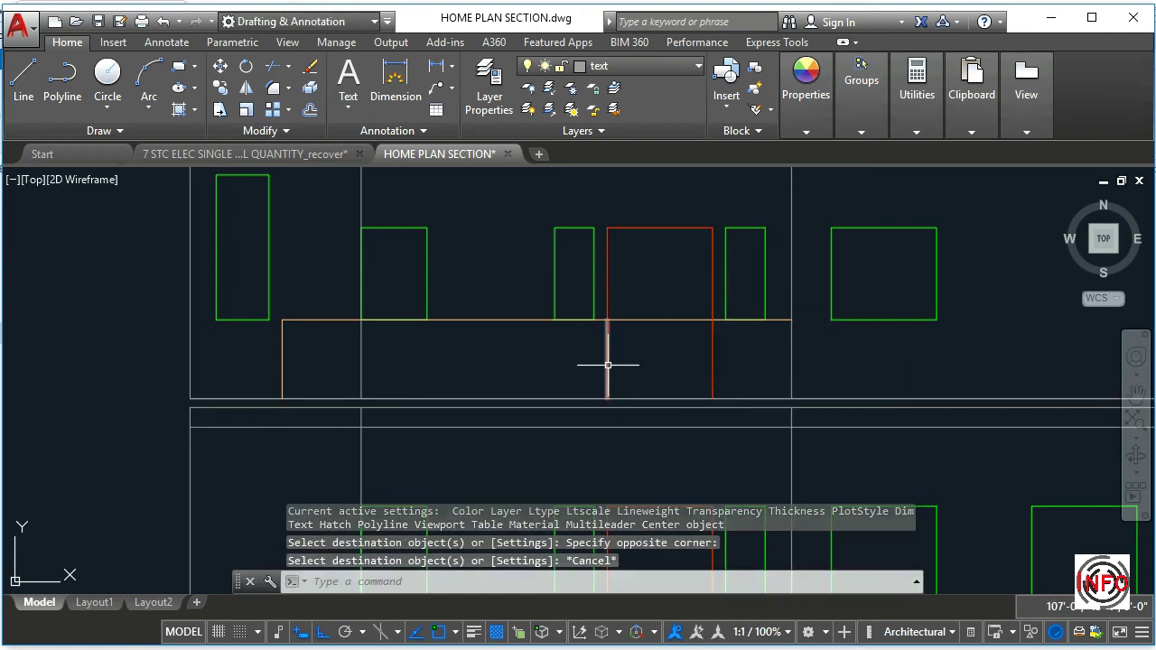
pyautogui.press('Escape')
# Open the properties of the left vertical line below the upper door and check the available linetypes
pyautogui.write('CH')
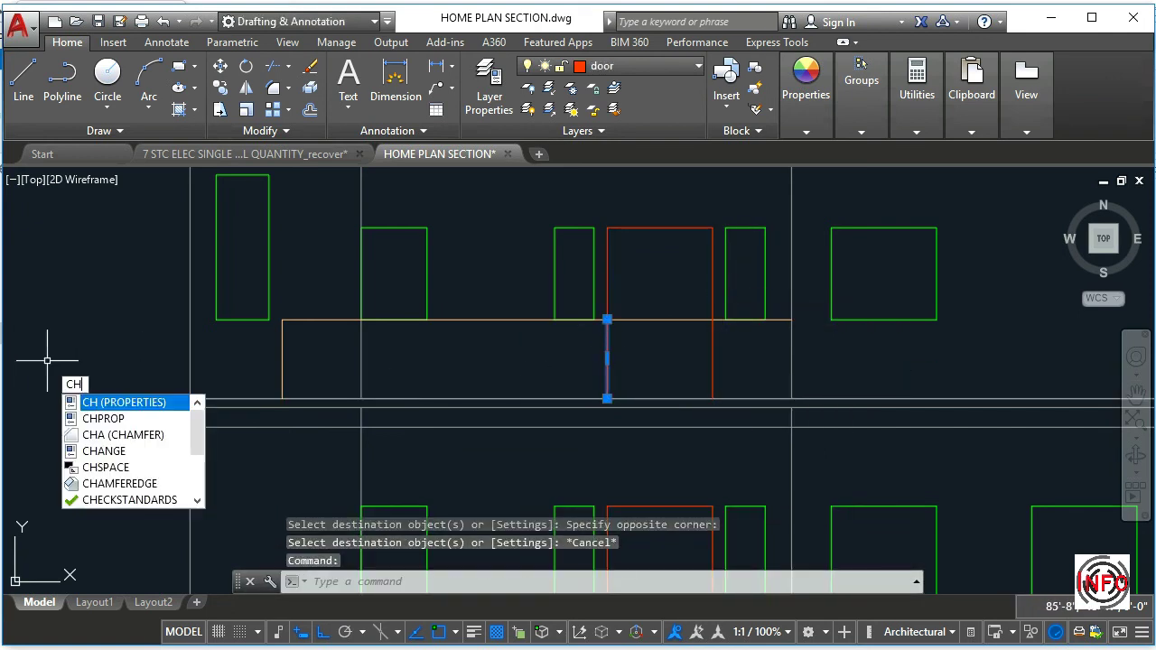
pyautogui.press('Return')
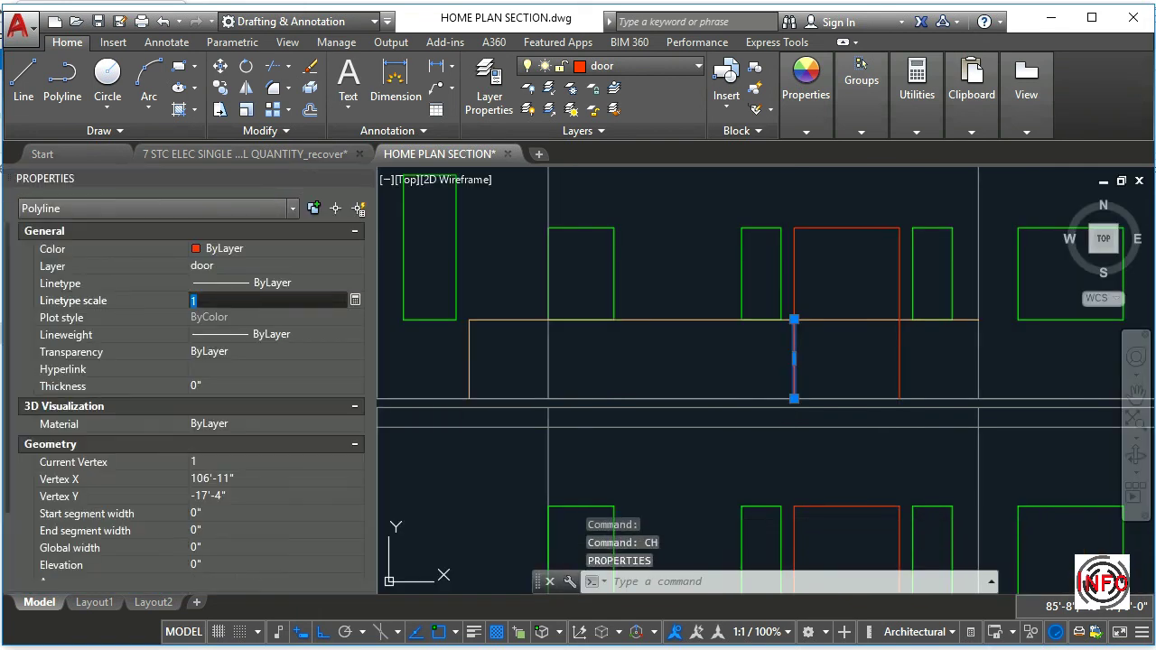
pyautogui.click(270, 336)
pyautogui.click(271, 283)
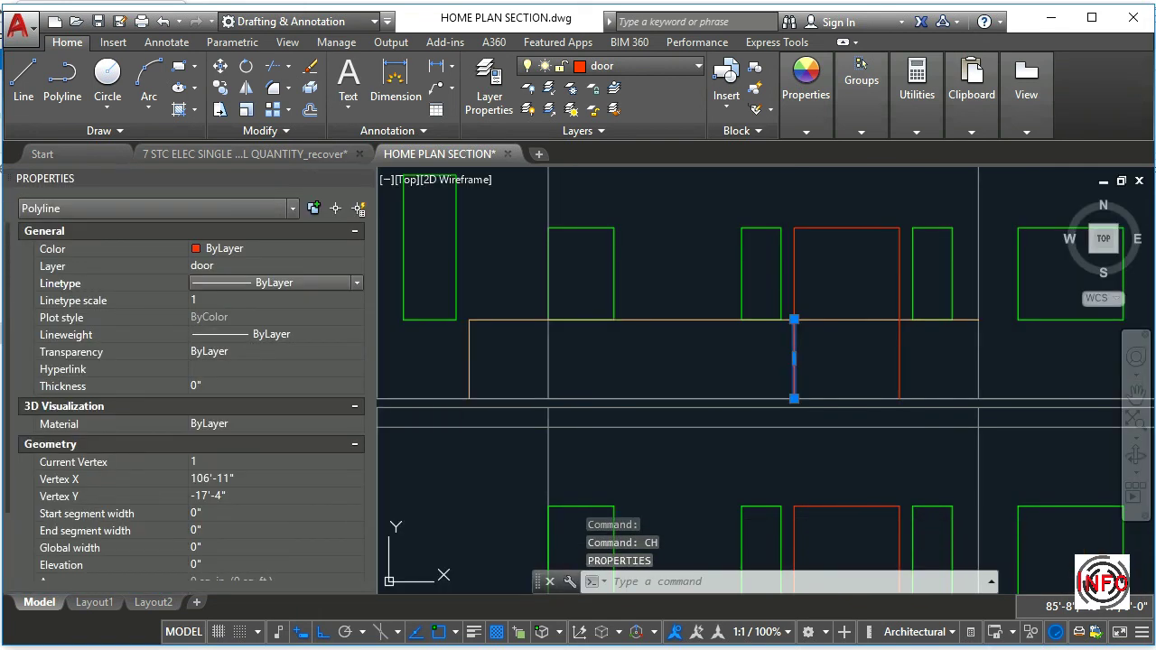
pyautogui.click(357, 283)
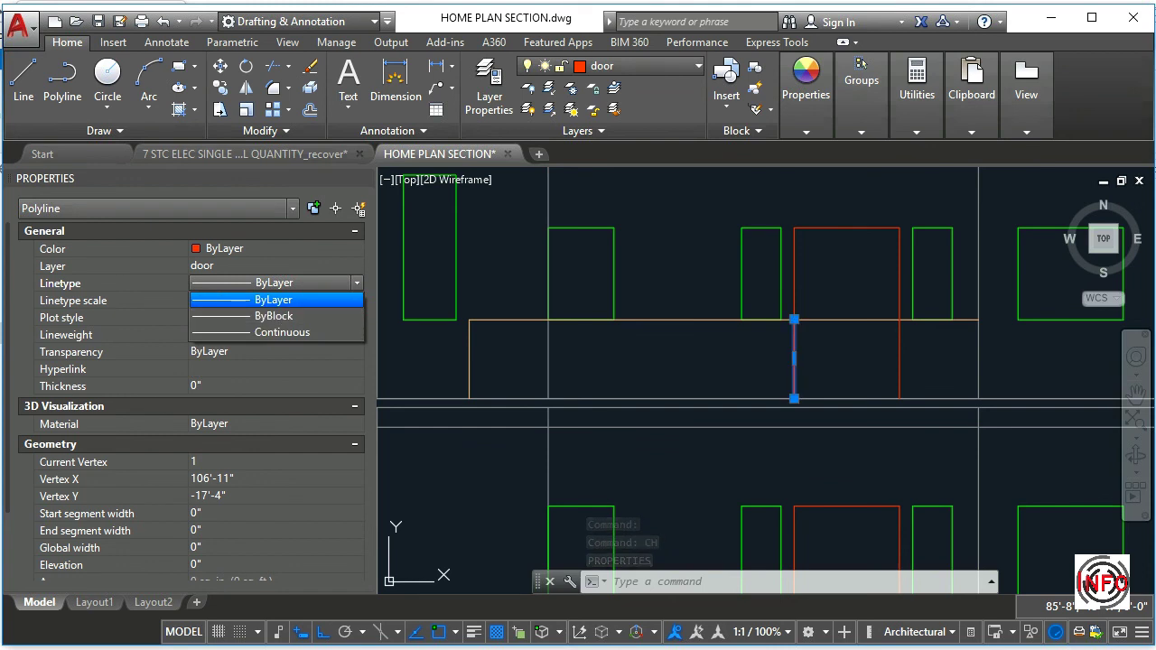
pyautogui.click(862, 90)
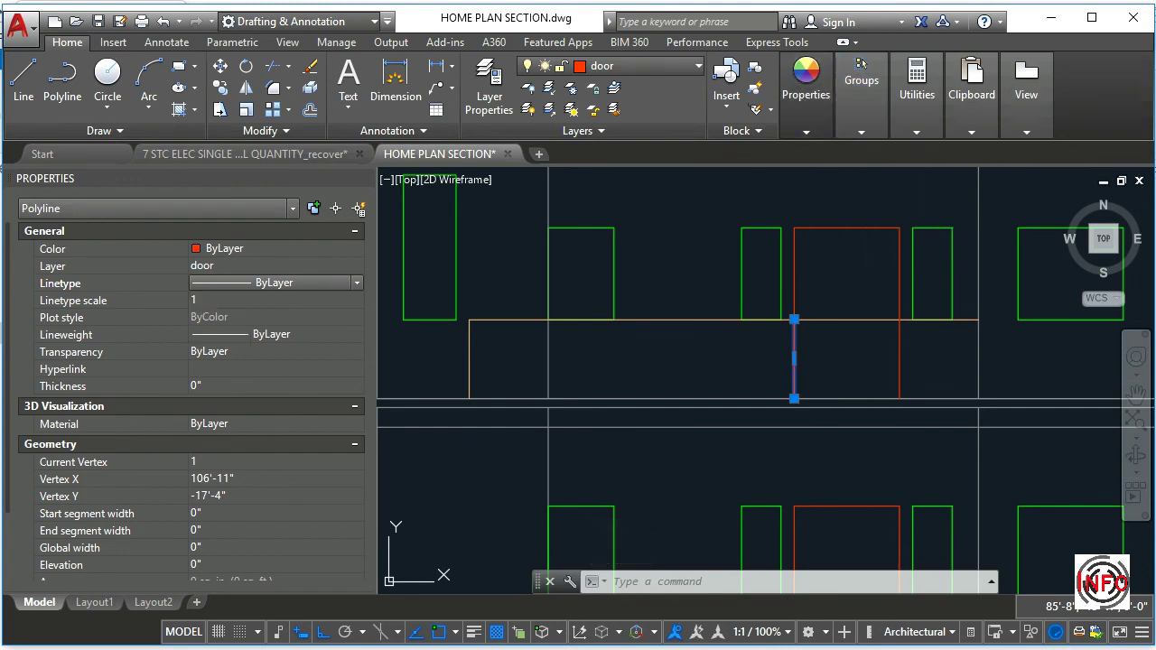
# Load the HIDDEN linetype from acad.lin into the drawing
pyautogui.click(805, 90)
pyautogui.click(934, 195)
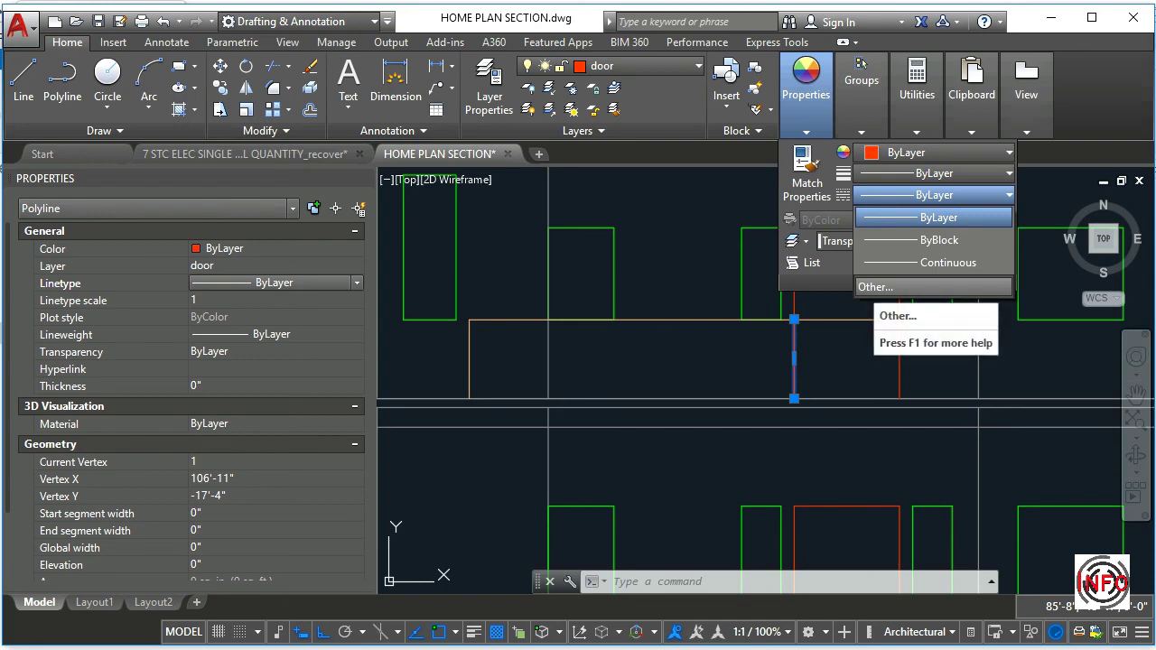
pyautogui.click(876, 287)
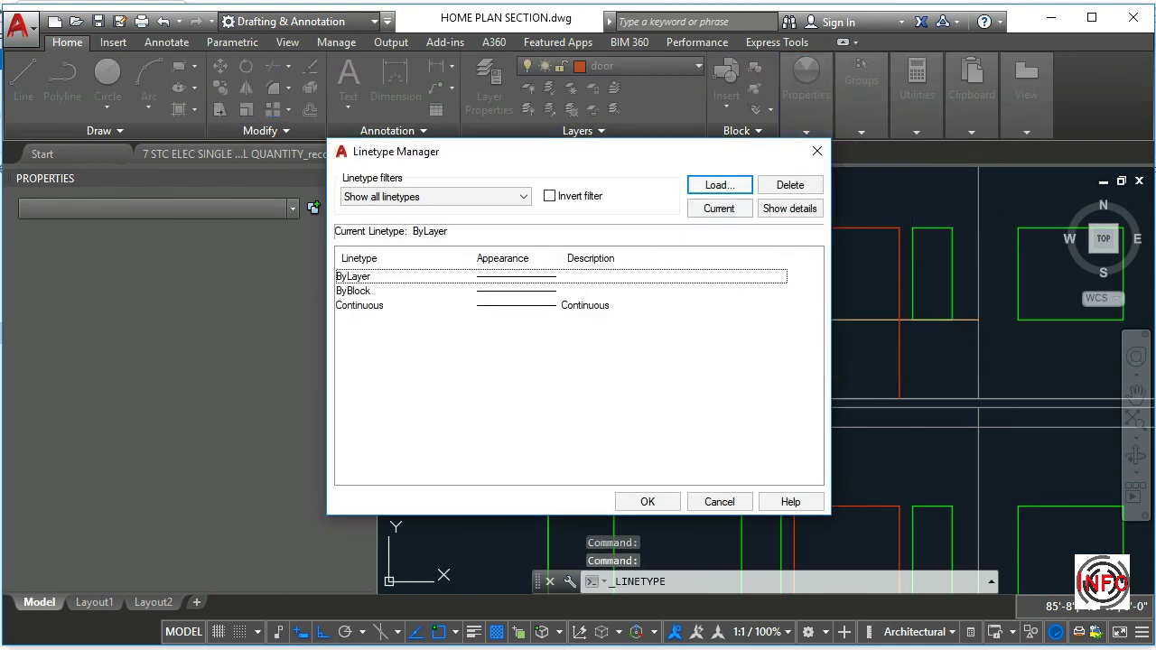
pyautogui.click(716, 184)
pyautogui.scroll(-12, 752, 320)
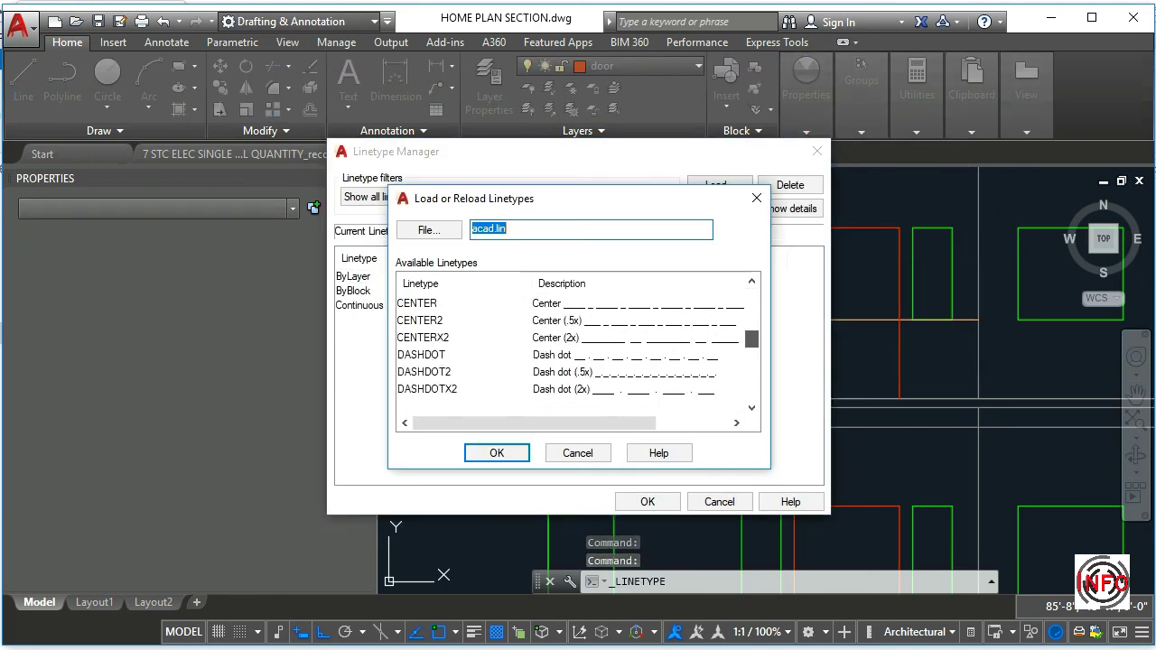
pyautogui.scroll(1, 578, 353)
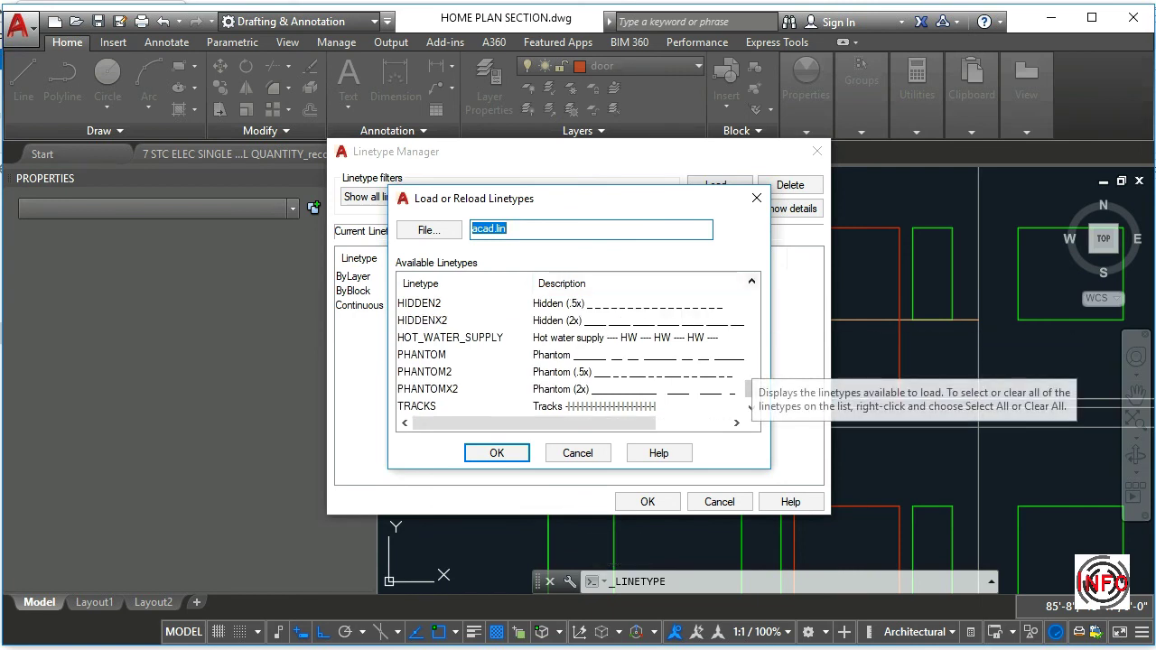
pyautogui.scroll(1, 751, 386)
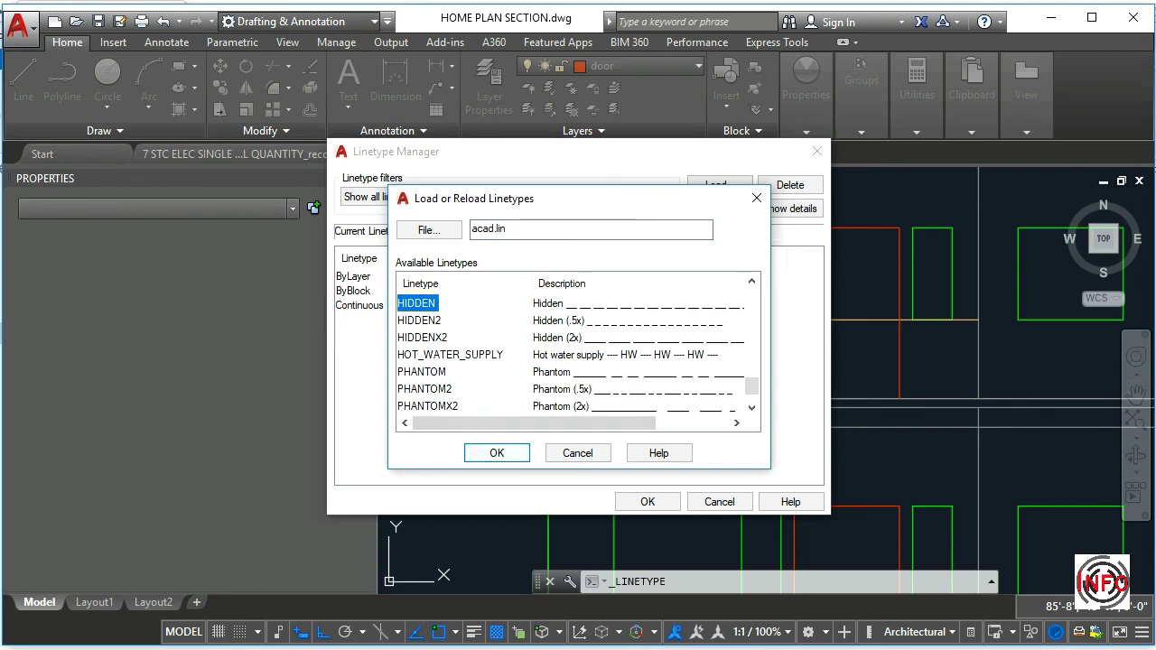
pyautogui.press('Return')
pyautogui.press('Return')
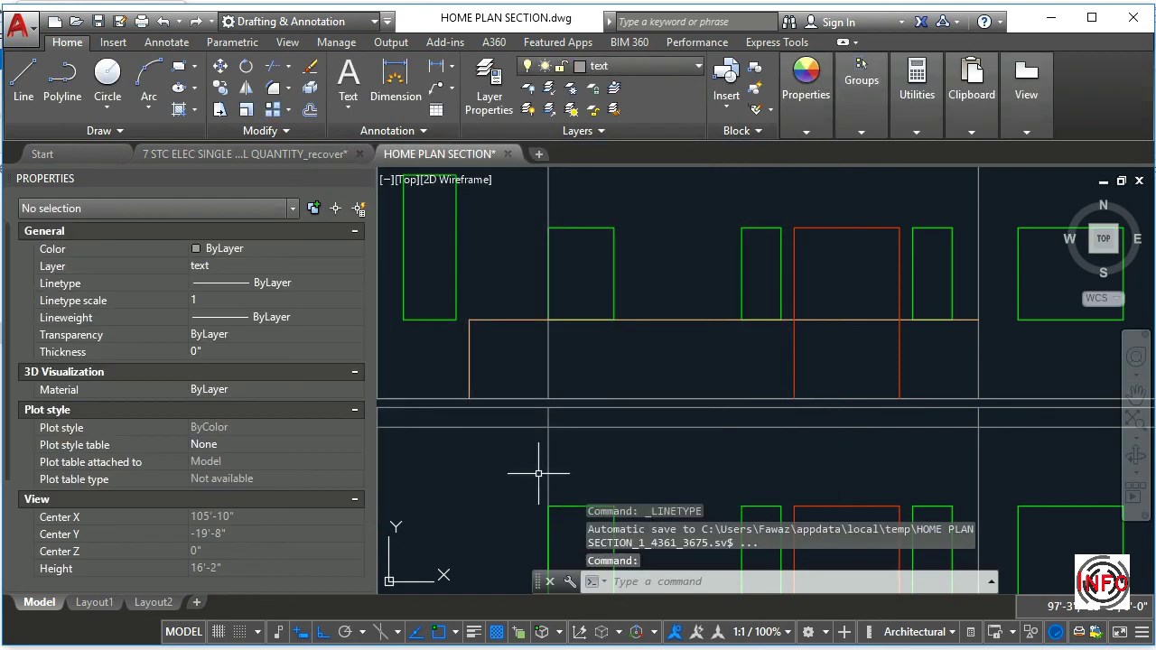
# Set the linetype of both vertical lines below the upper door to HIDDEN
pyautogui.click(932, 369)
pyautogui.click(777, 378)
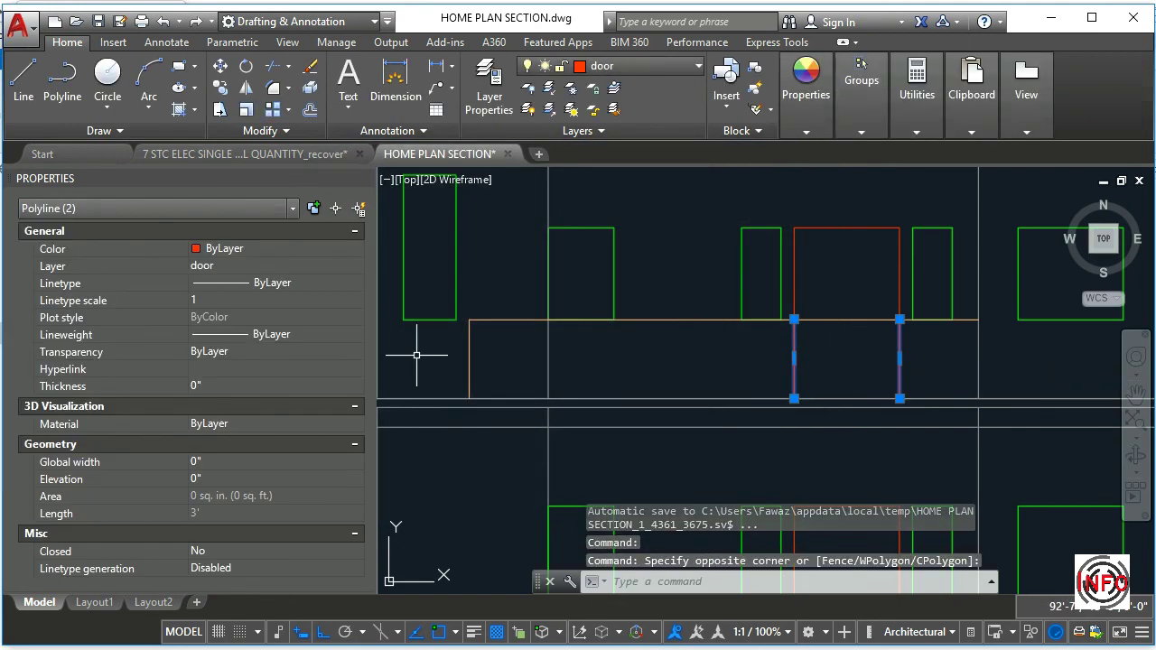
pyautogui.click(271, 283)
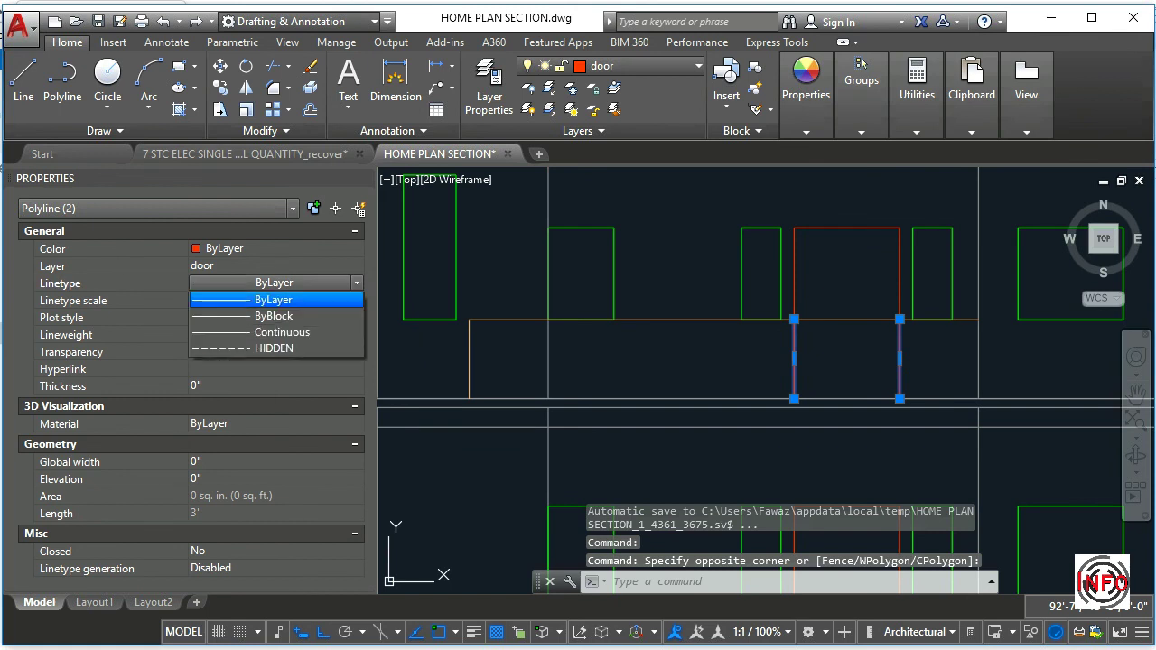
pyautogui.click(274, 348)
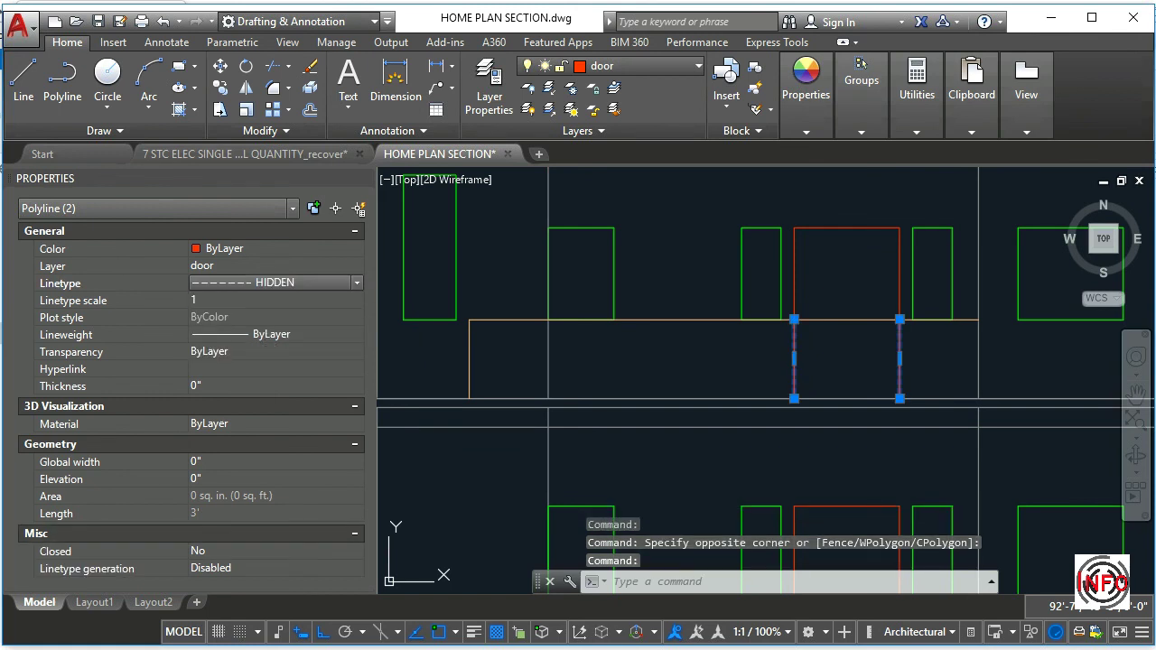
# Try linetype scales of 5 and 10 on the two hidden lines below the upper door, and settle on 15
pyautogui.click(262, 300)
pyautogui.press('Return')
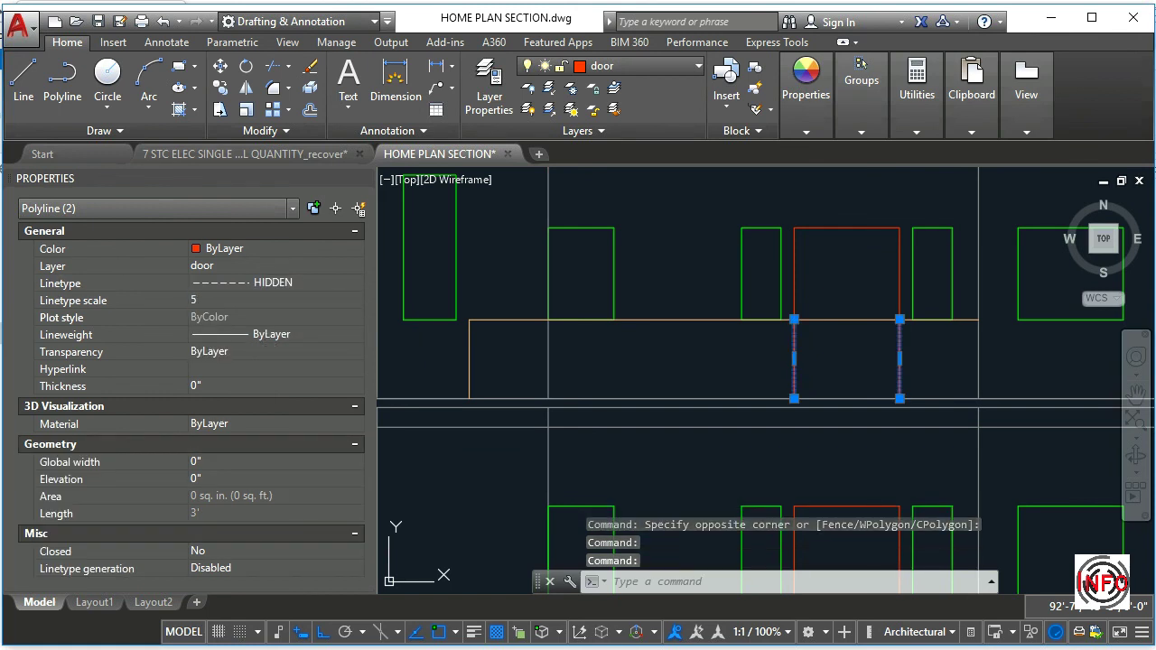
pyautogui.click(262, 301)
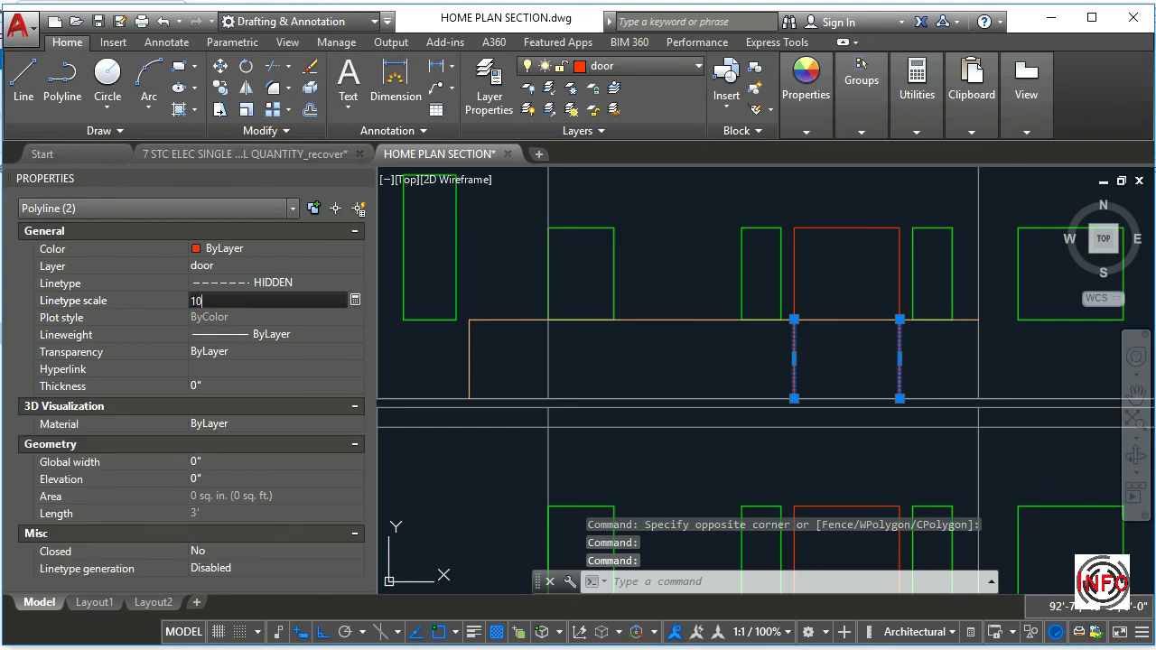
pyautogui.press('Return')
pyautogui.click(262, 300)
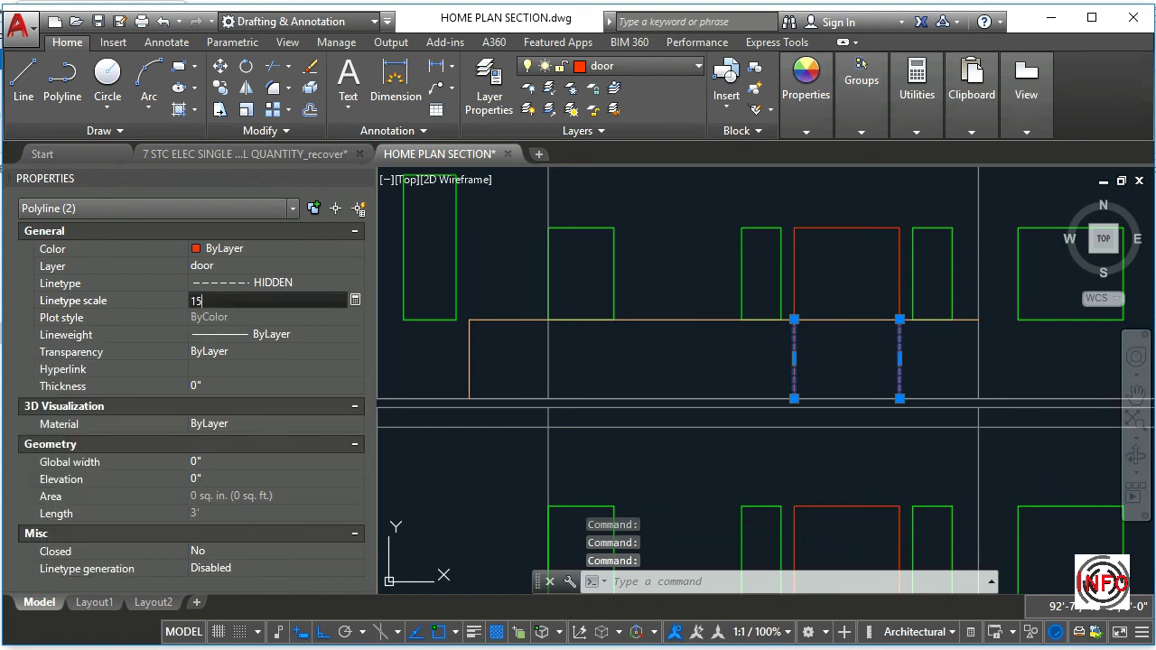
pyautogui.press('Return')
pyautogui.click(798, 414)
pyautogui.press('Escape')
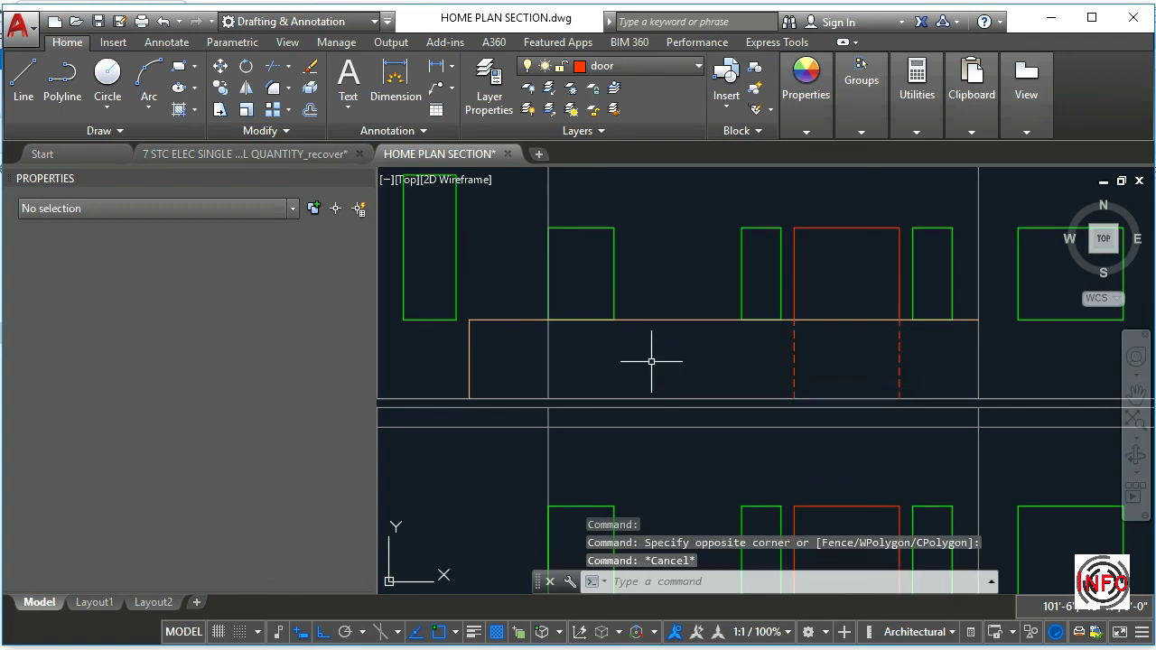
# Close the object properties display and save the drawing
pyautogui.scroll(-6, 726, 405)
pyautogui.moveTo(726, 405); pyautogui.dragTo(684, 375, button='middle')
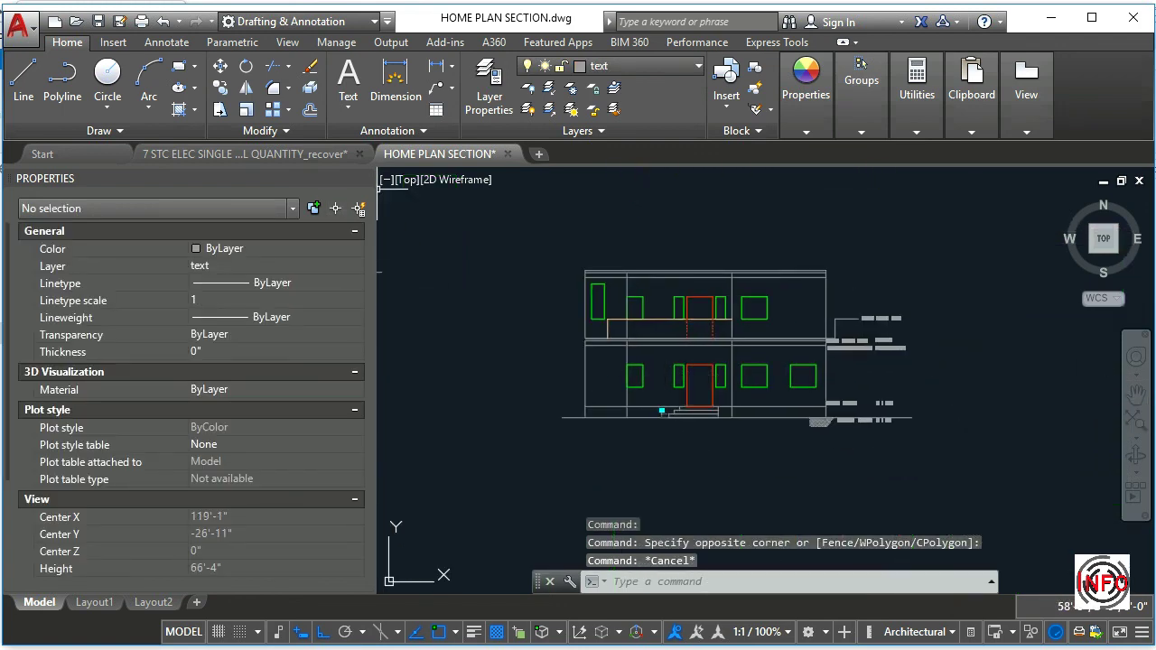
pyautogui.hotkey('ctrl', '1')
pyautogui.scroll(3, 513, 364)
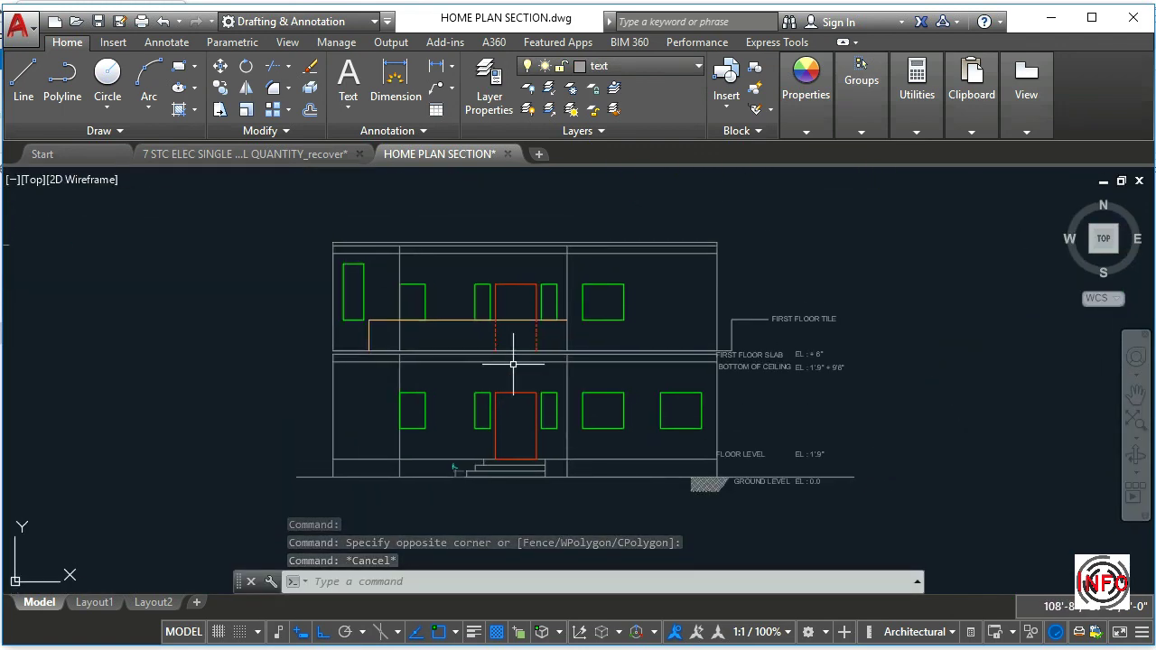
pyautogui.hotkey('ctrl', 's')
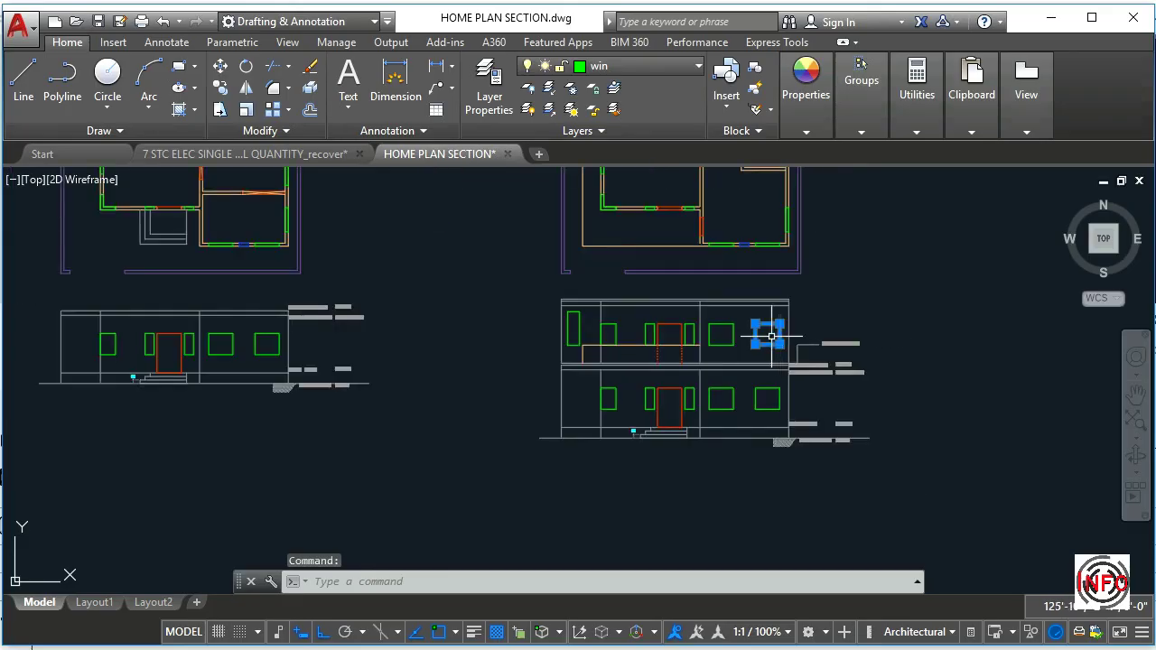
# Clear the selection of the upper floor's far-right window and examine the whole two-storey elevation with a window zoom around it
pyautogui.scroll(2, 757, 361)
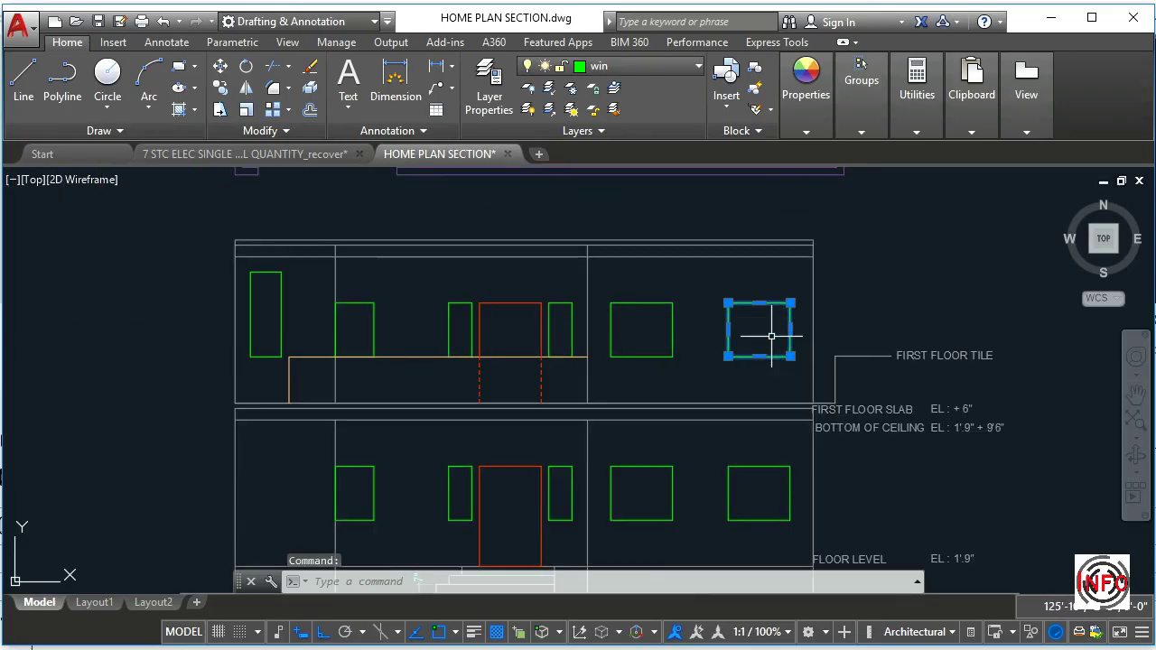
pyautogui.scroll(-2, 757, 362)
pyautogui.scroll(2, 757, 364)
pyautogui.press('Escape')
pyautogui.press('Escape')
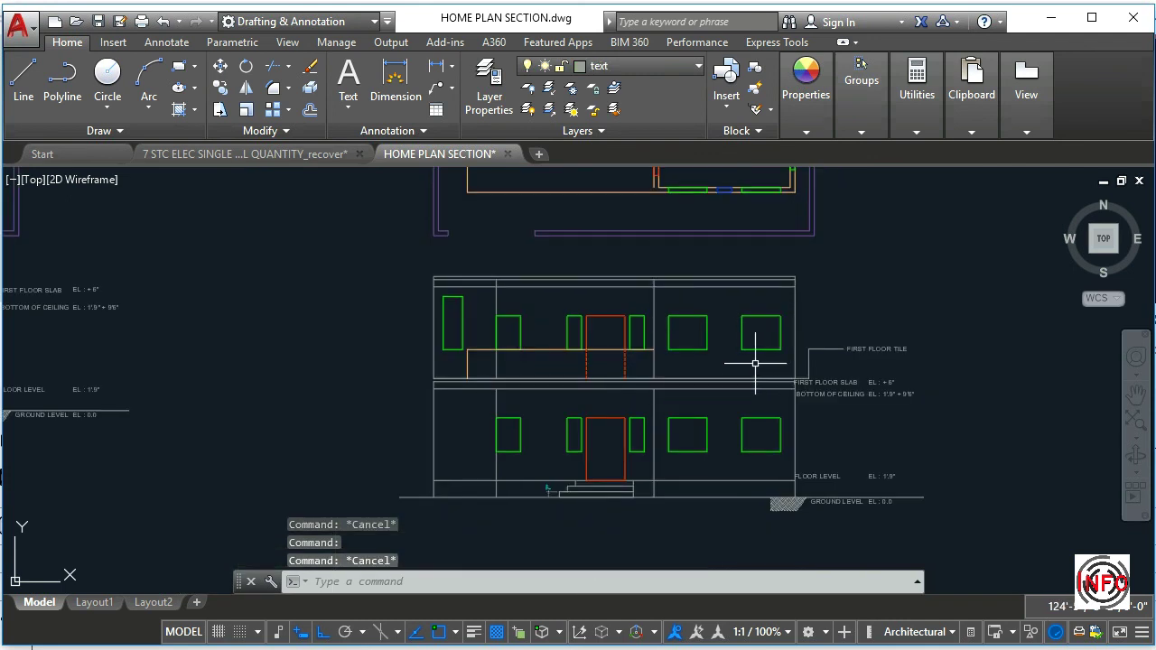
pyautogui.moveTo(708, 363); pyautogui.dragTo(712, 350, button='middle')
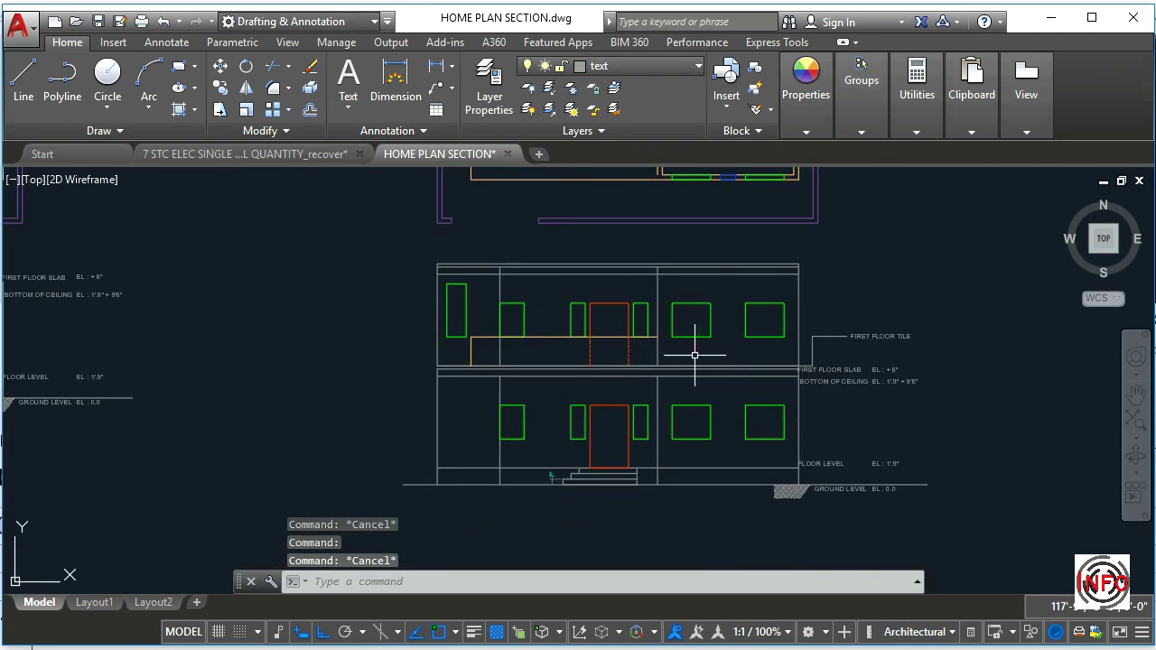
pyautogui.press('Return')
pyautogui.click(367, 245)
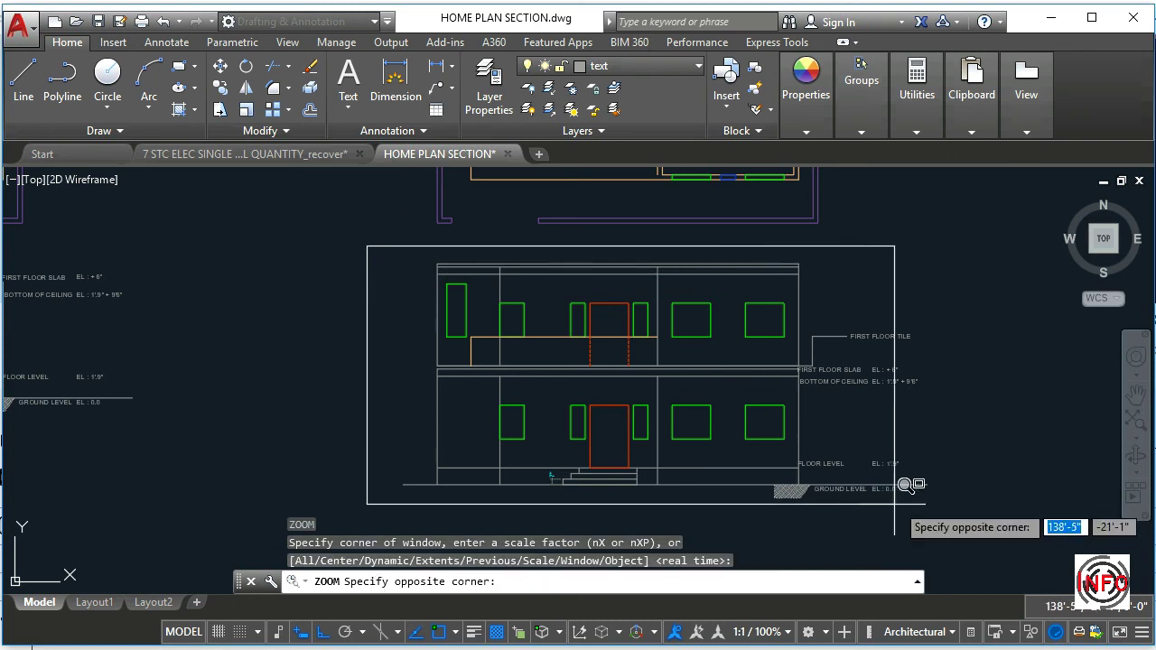
pyautogui.click(935, 517)
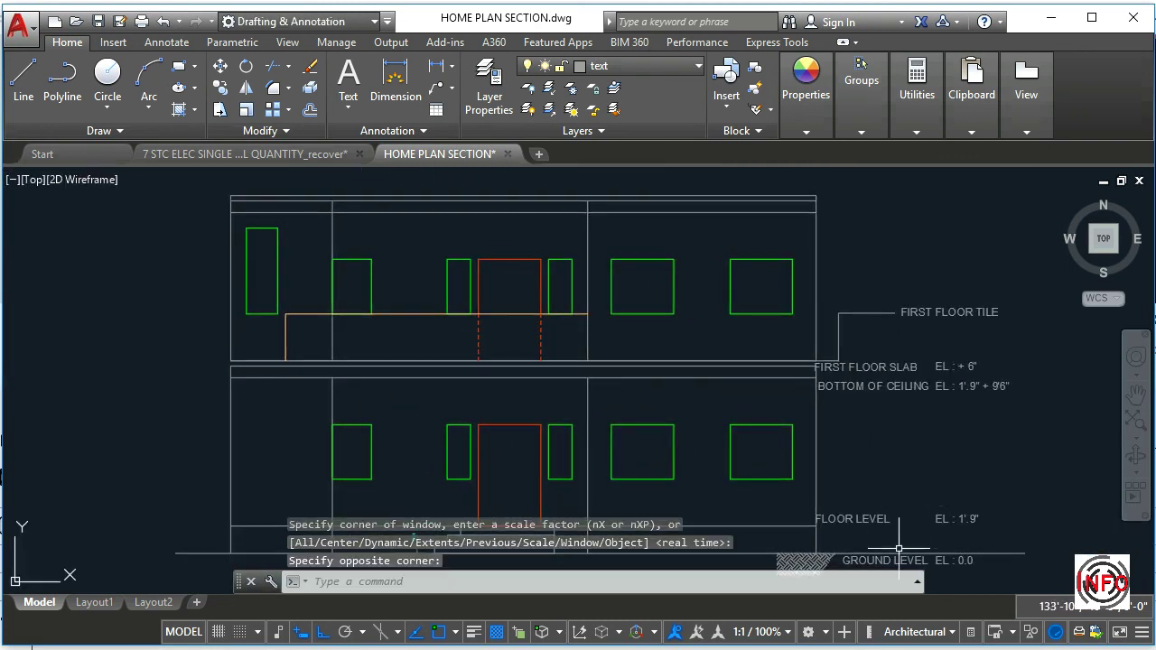
pyautogui.press('Escape')
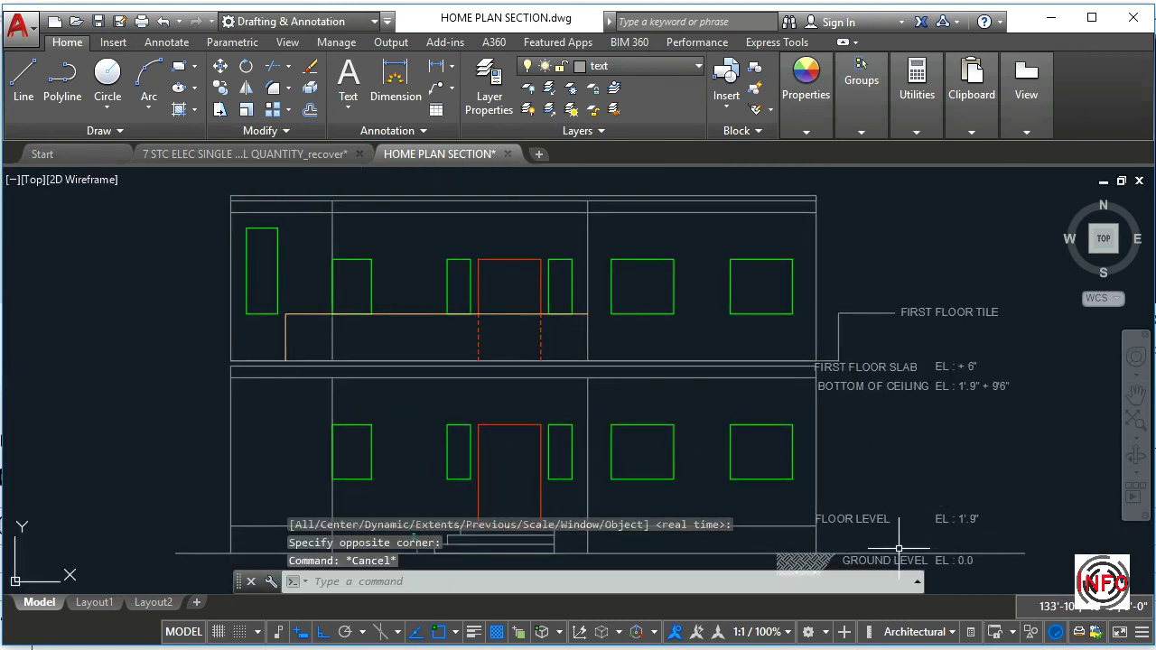